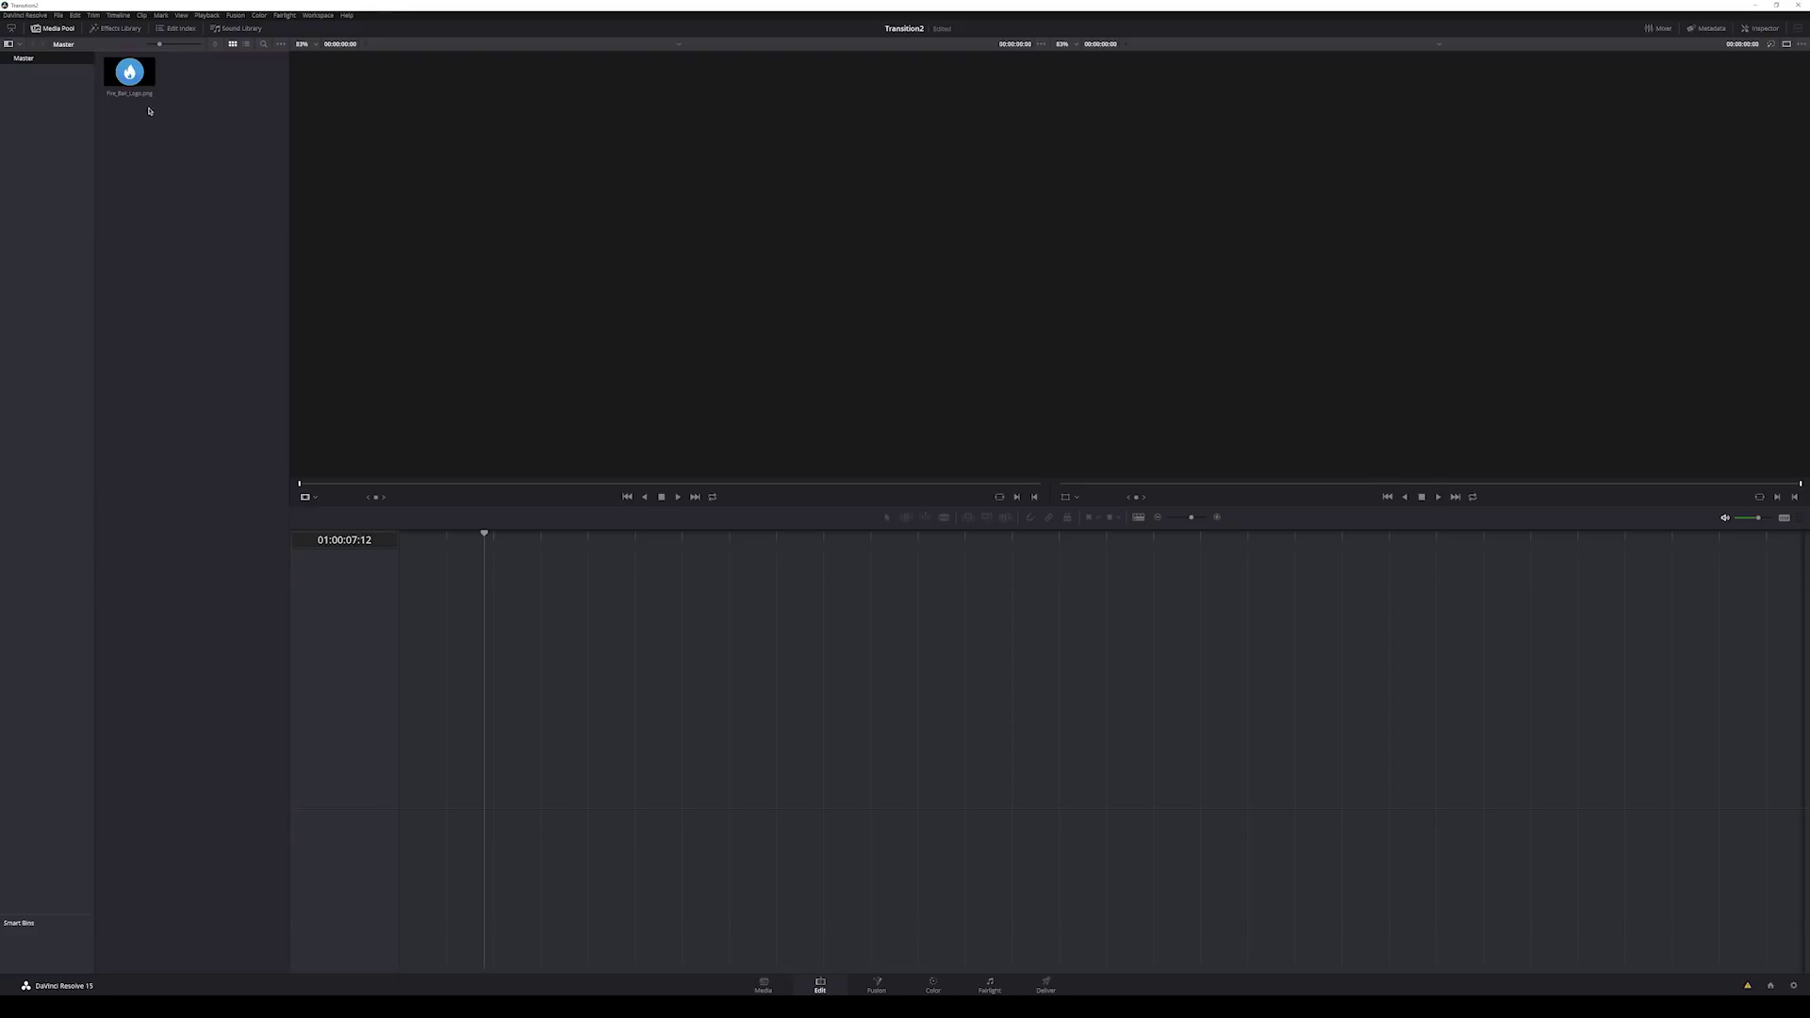
# Start a new Fusion composition clip in the media pool and name it Dinosaur.
pyautogui.click(129, 74)
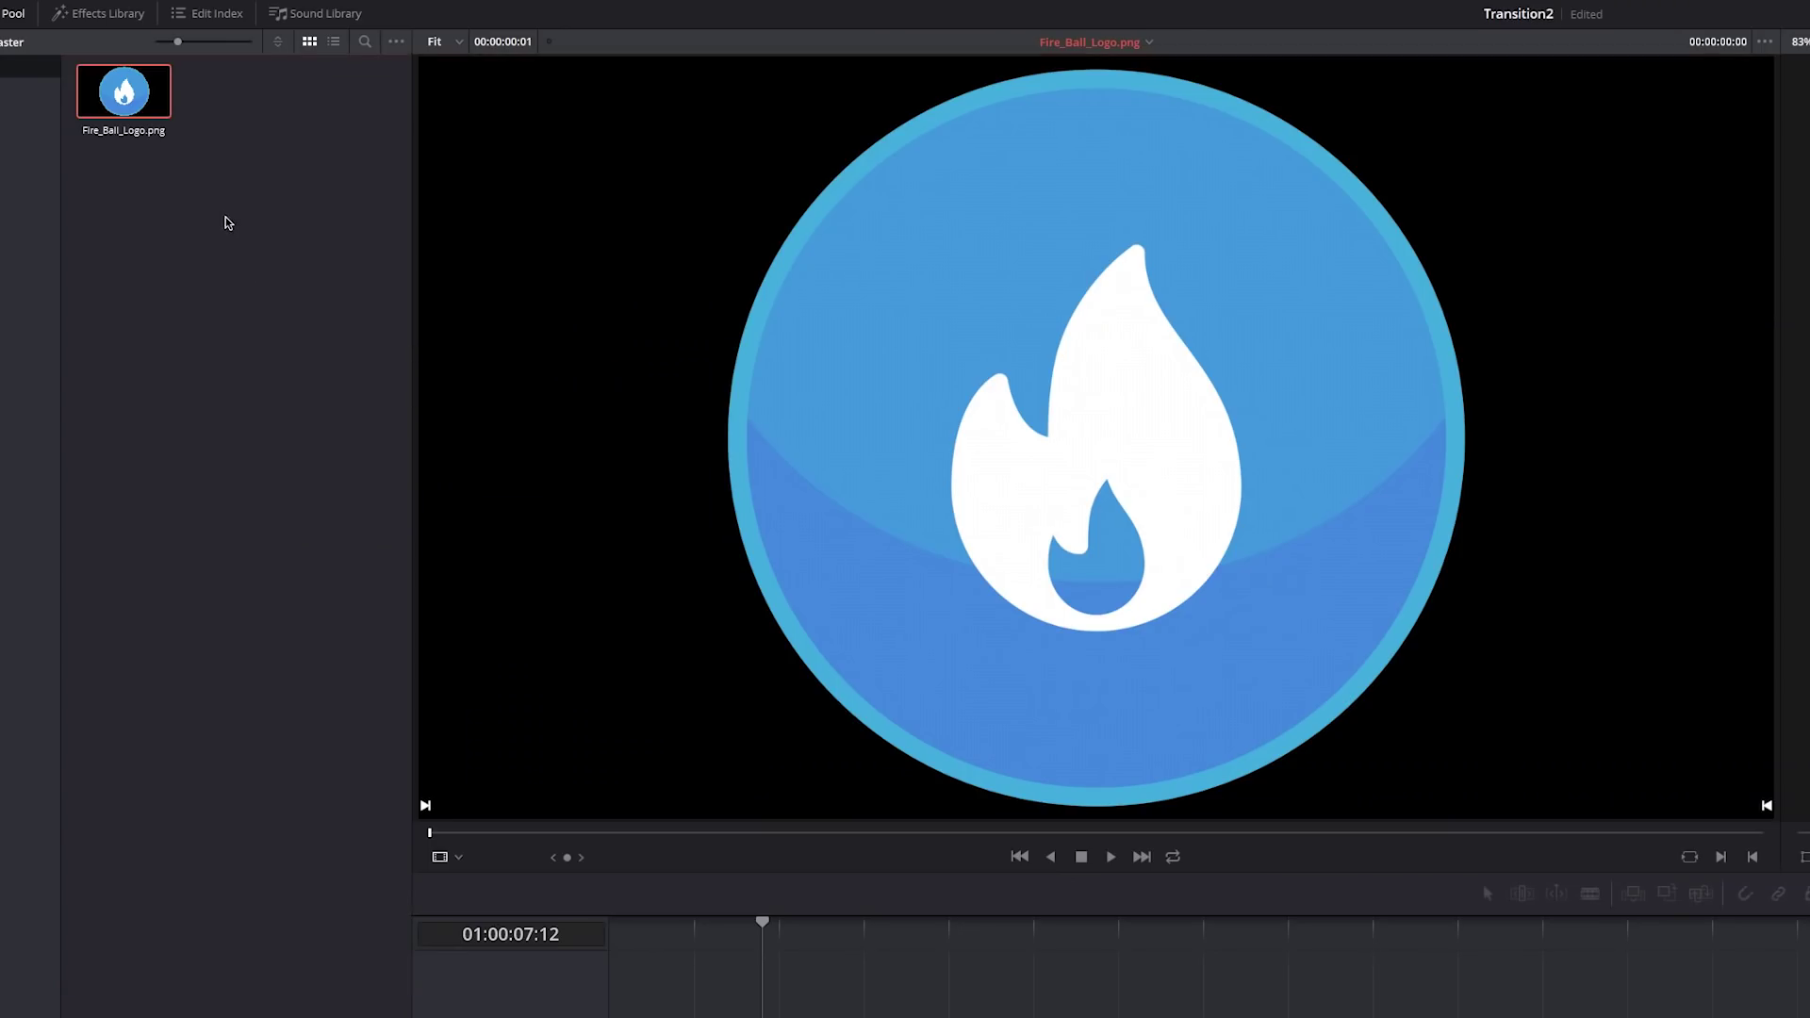
pyautogui.rightClick(227, 221)
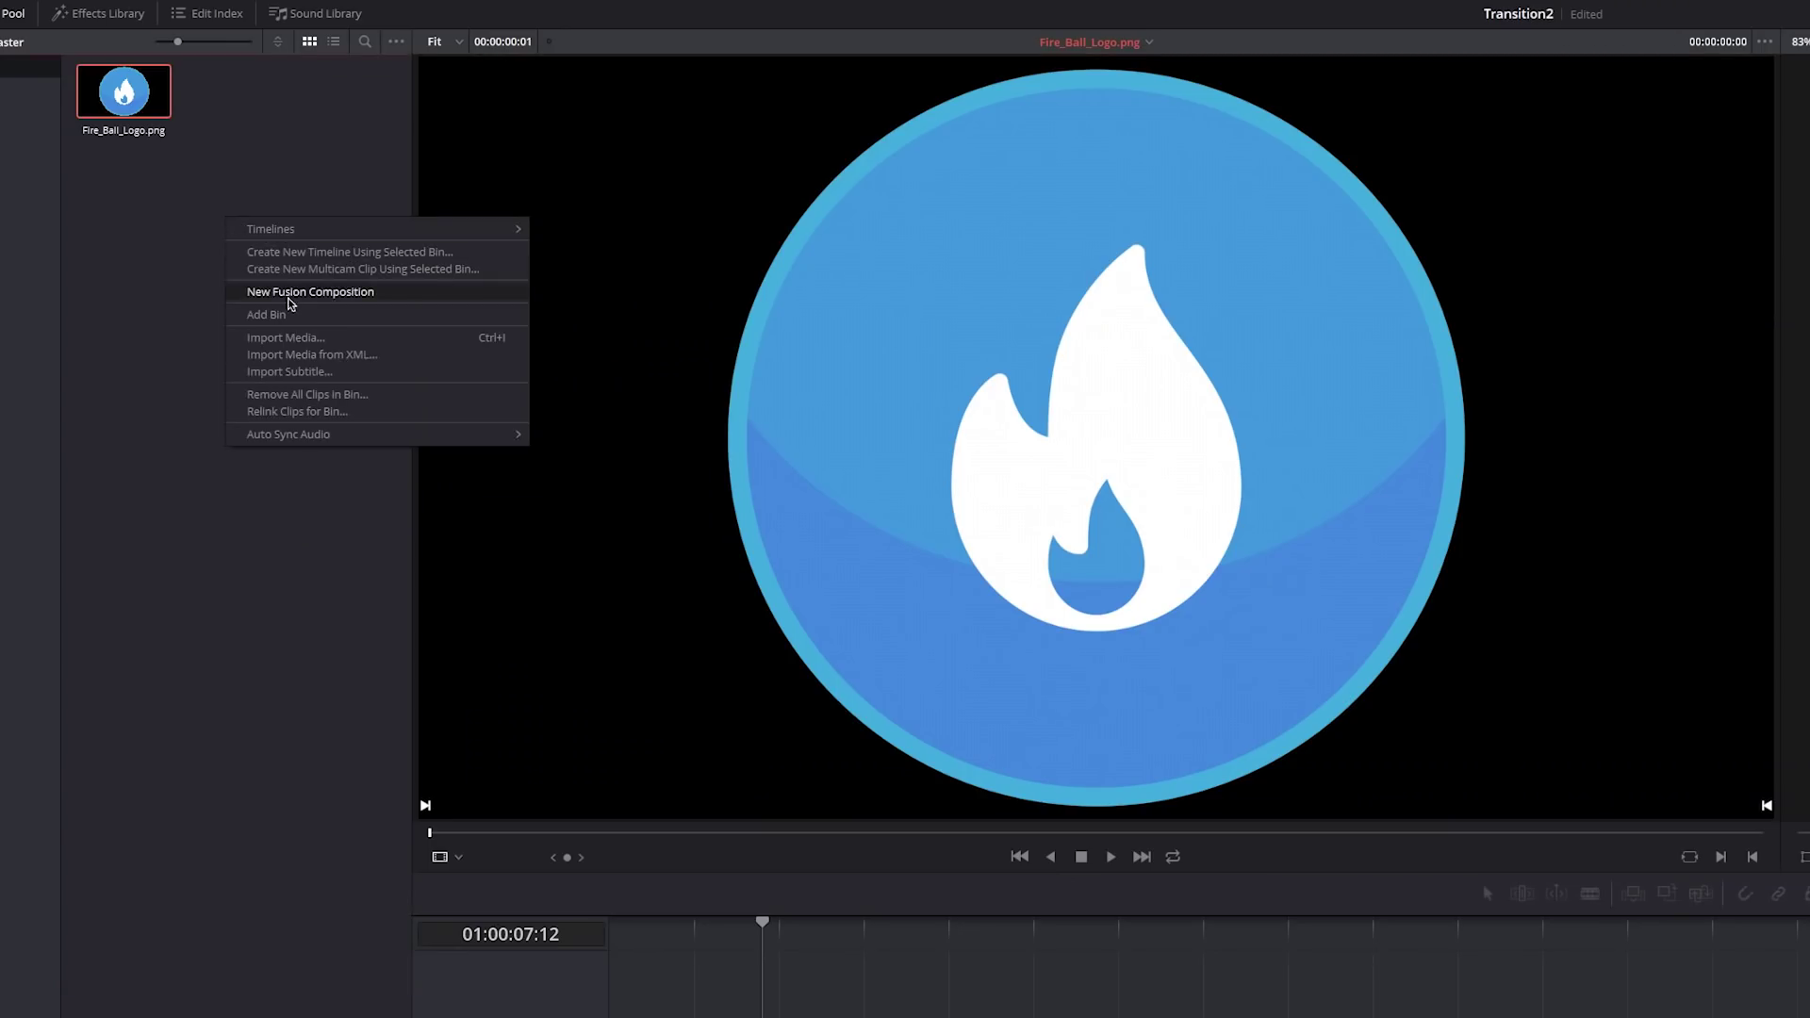
pyautogui.click(296, 294)
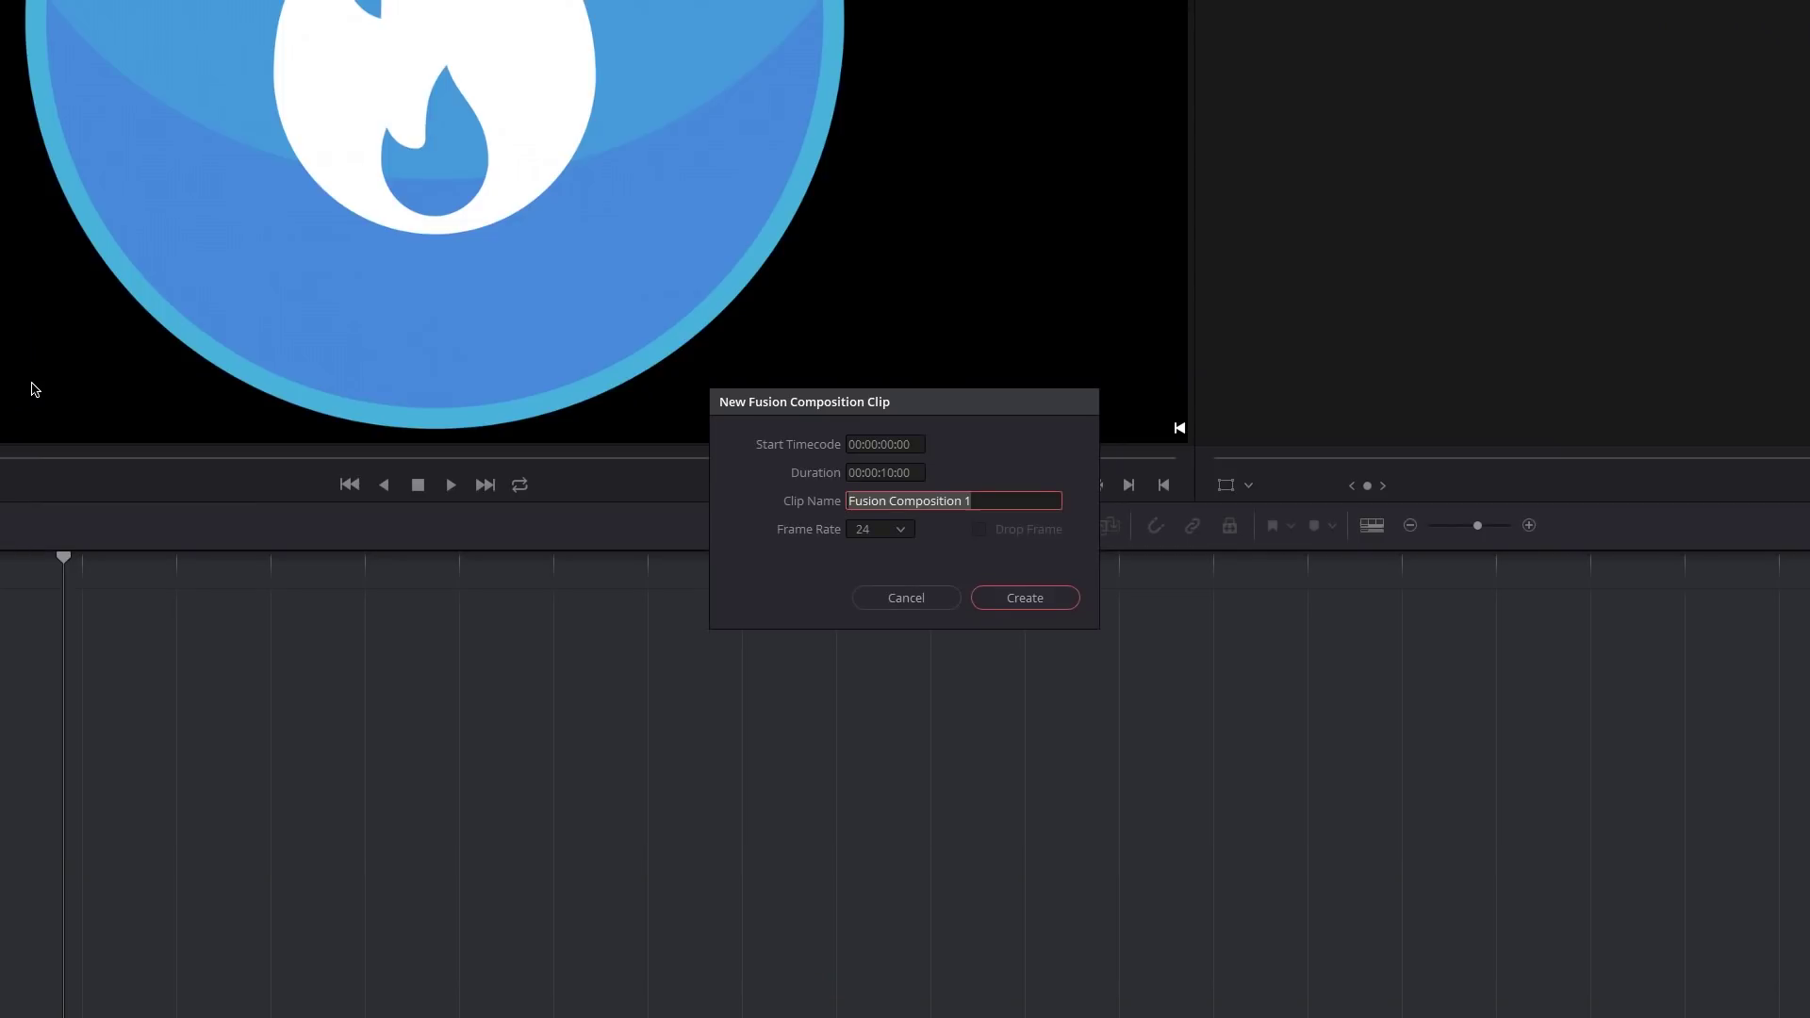
pyautogui.write('tran')
pyautogui.press('BackSpace')
pyautogui.press('BackSpace')
pyautogui.press('BackSpace')
pyautogui.press('BackSpace')
pyautogui.write('Dinosaur')
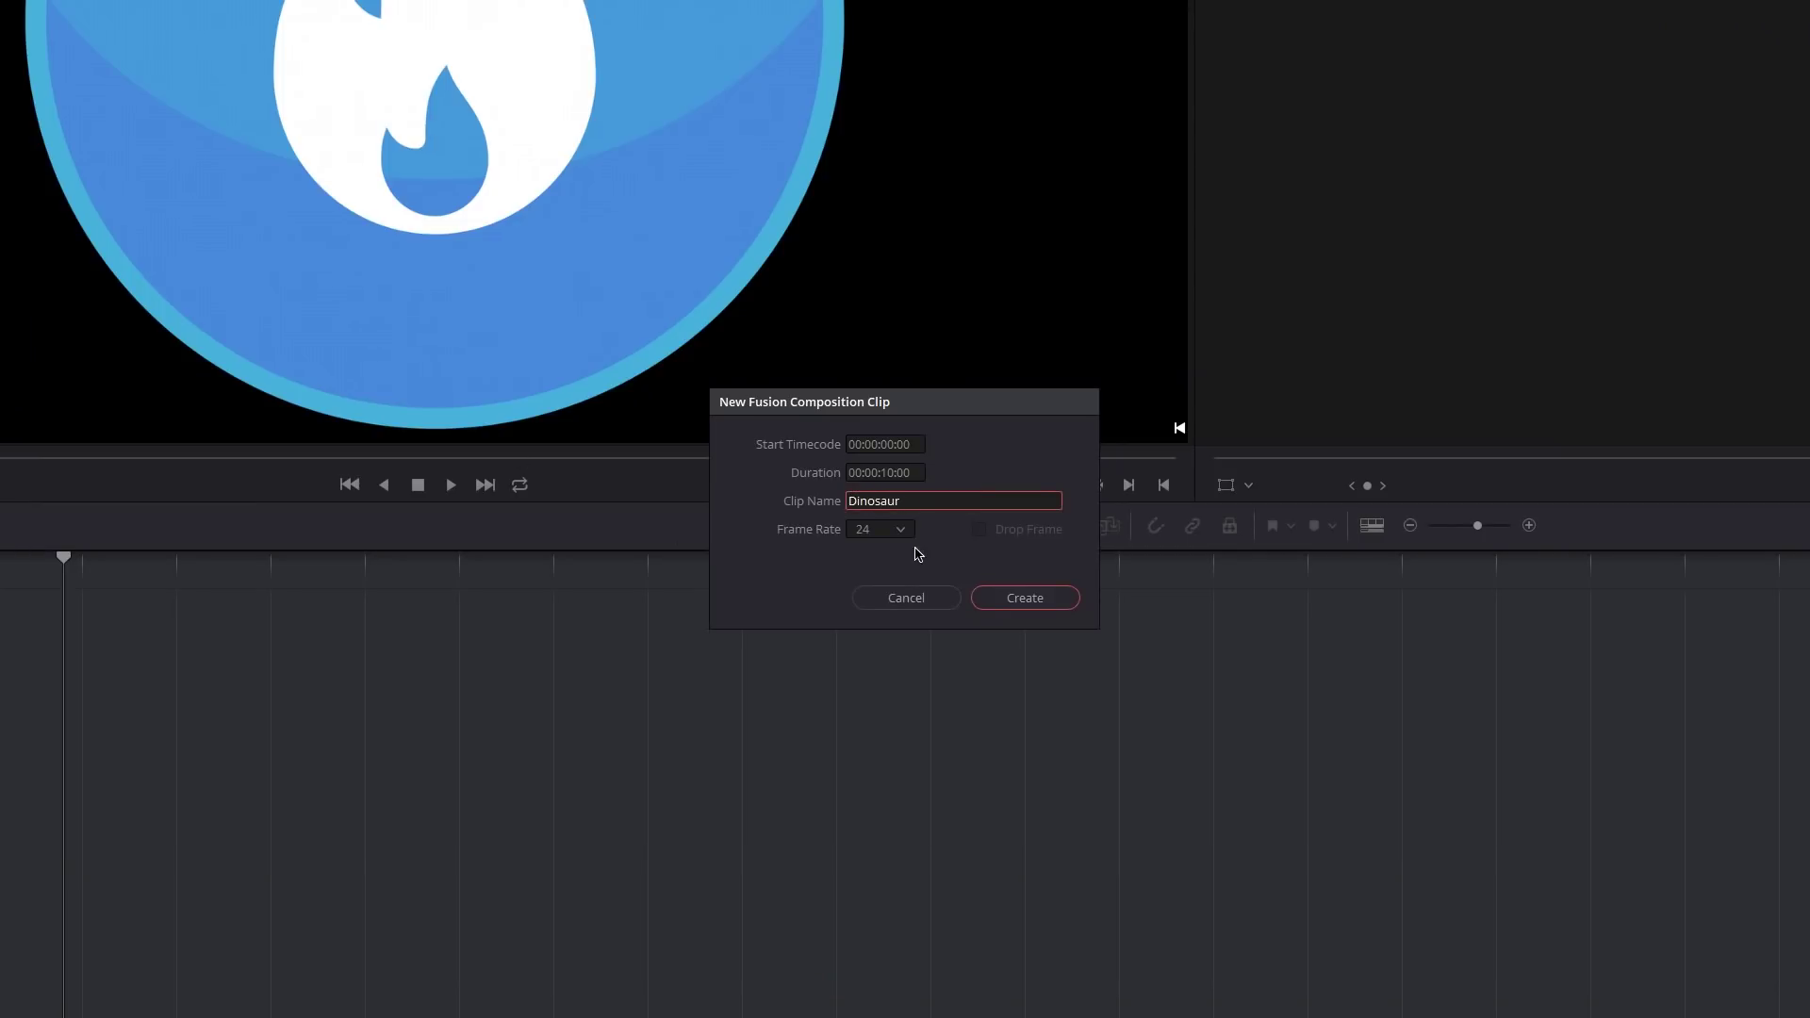
# Set the new composition's duration to 00:00:02:00 and create it.
pyautogui.click(913, 474)
pyautogui.click(889, 499)
pyautogui.click(890, 479)
pyautogui.click(893, 476)
pyautogui.press('BackSpace')
pyautogui.press('BackSpace')
pyautogui.write('02:')
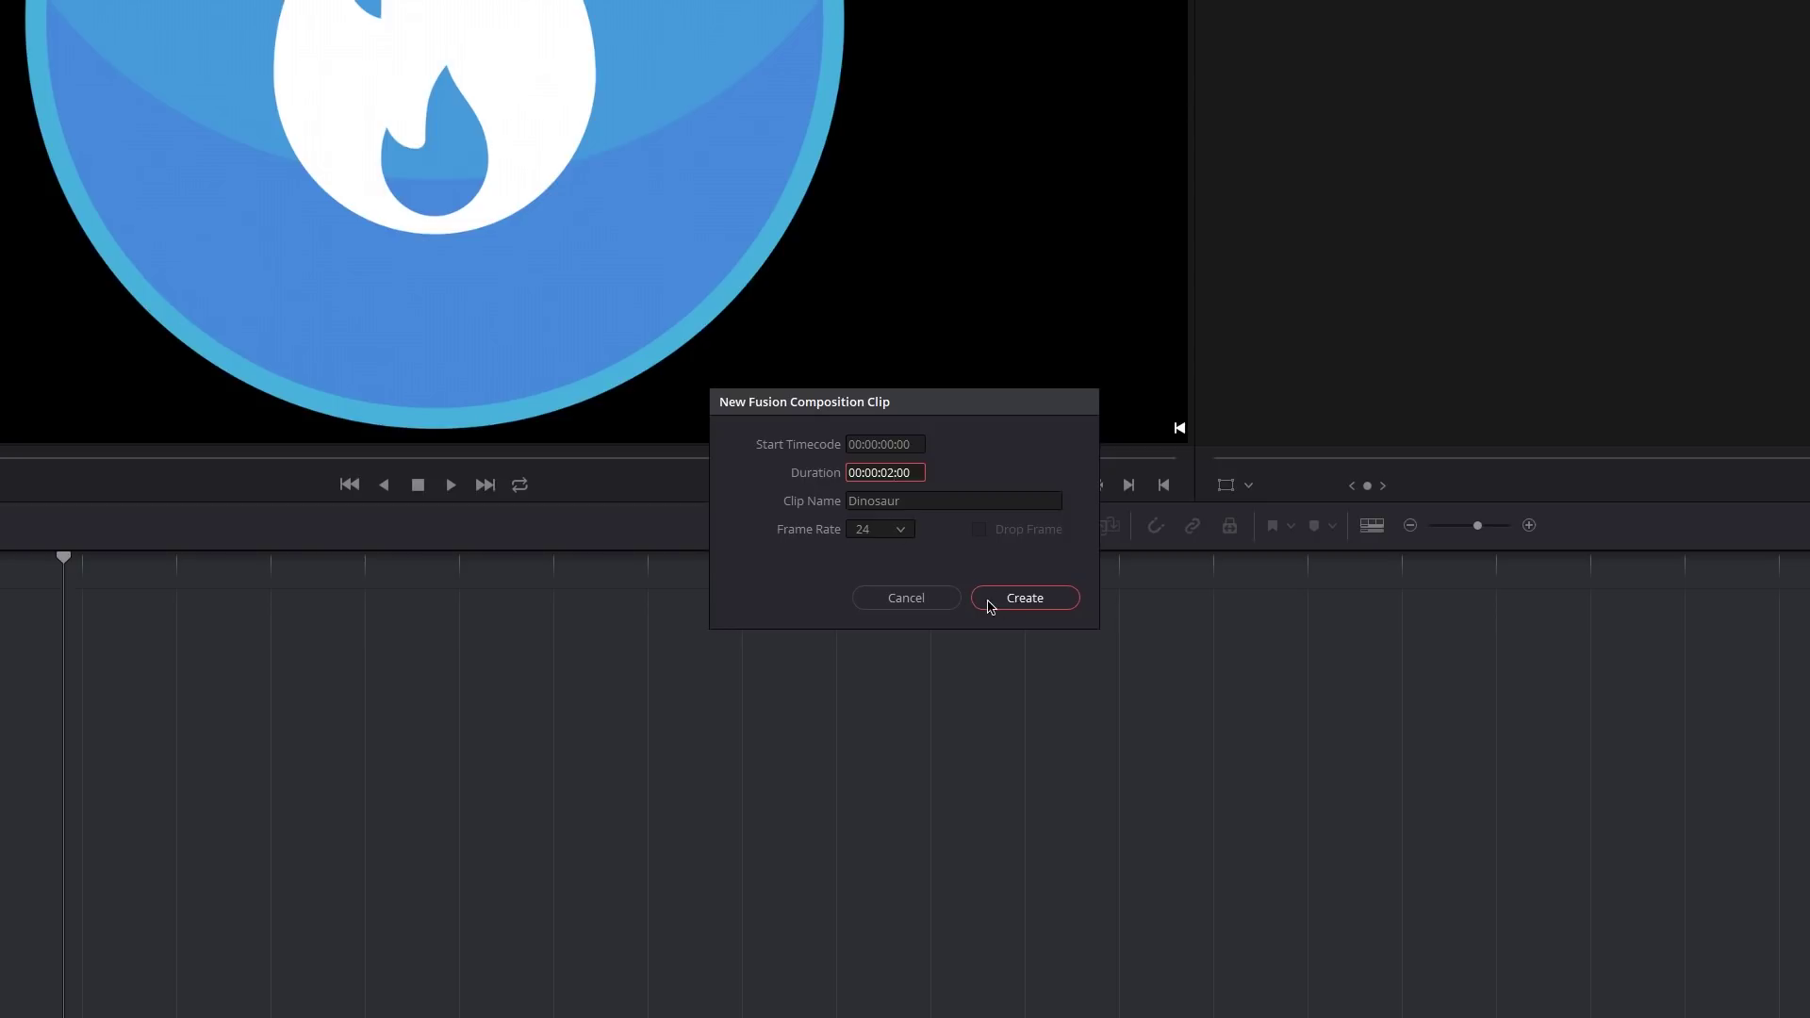
pyautogui.click(1026, 599)
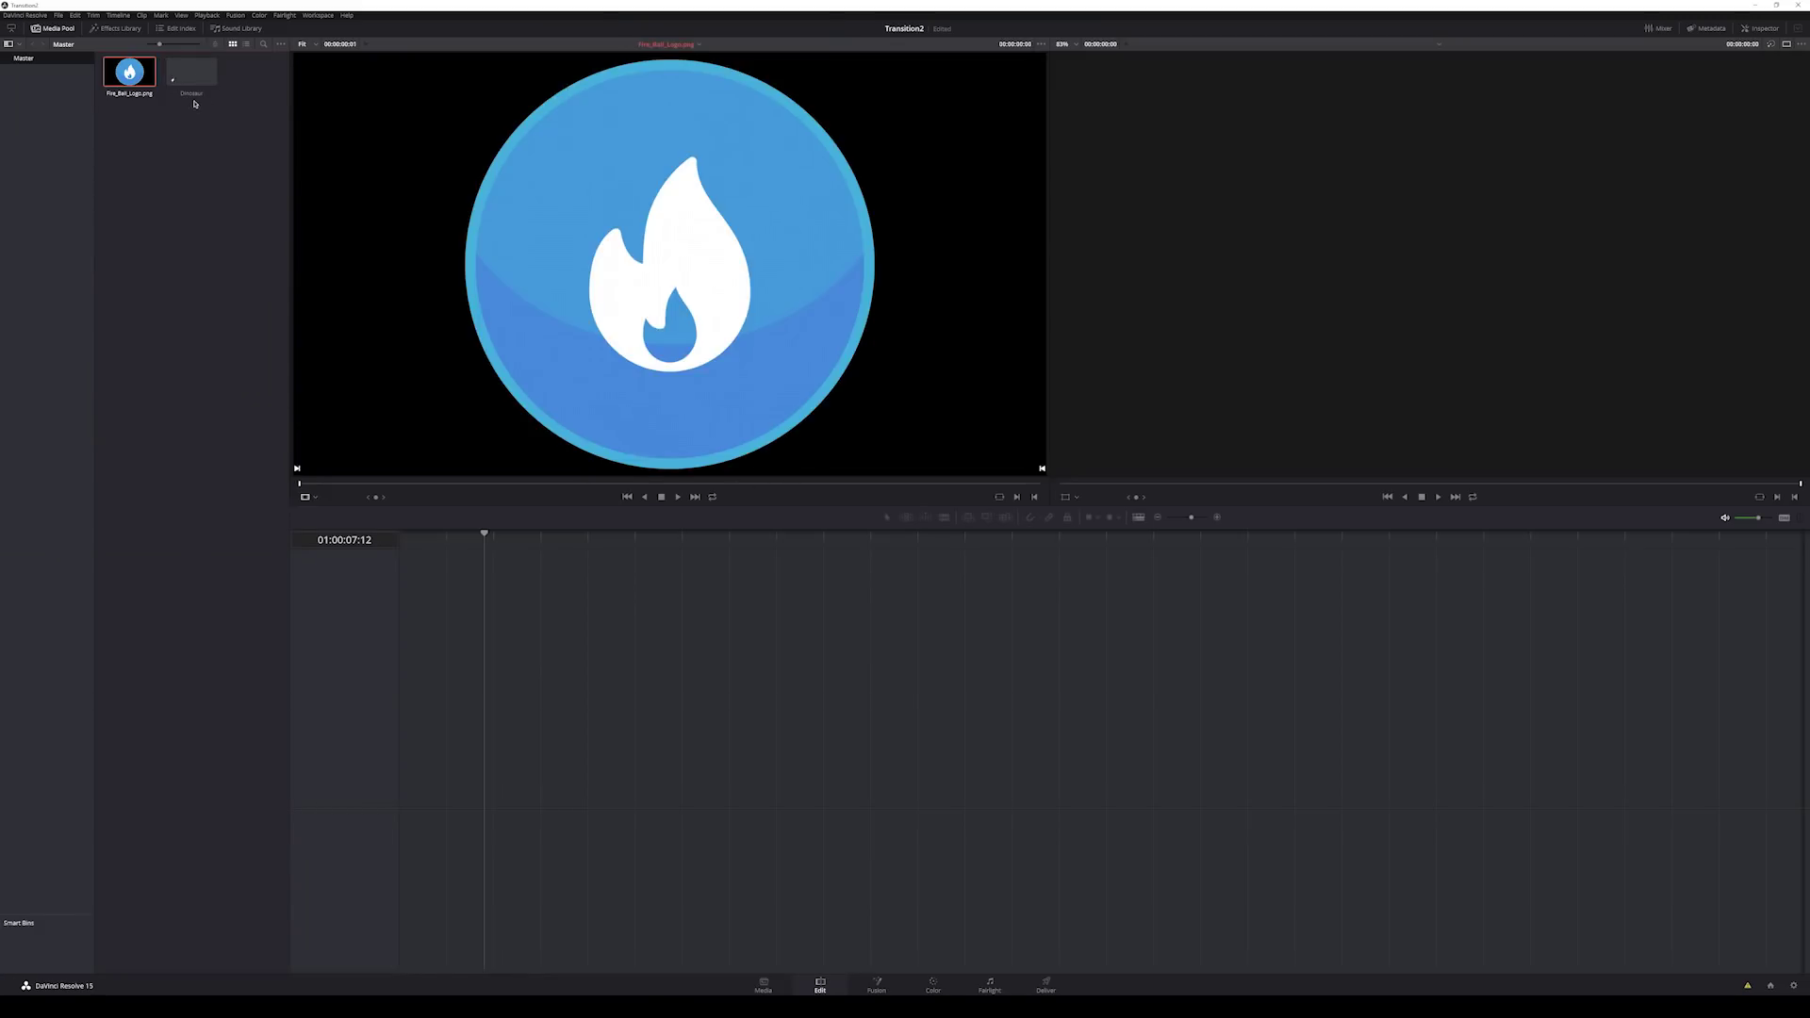
# Open the Dinosaur composition in Fusion and bring Fire_Ball_Logo.png into the node graph as the input to MediaOut1.
pyautogui.doubleClick(200, 75)
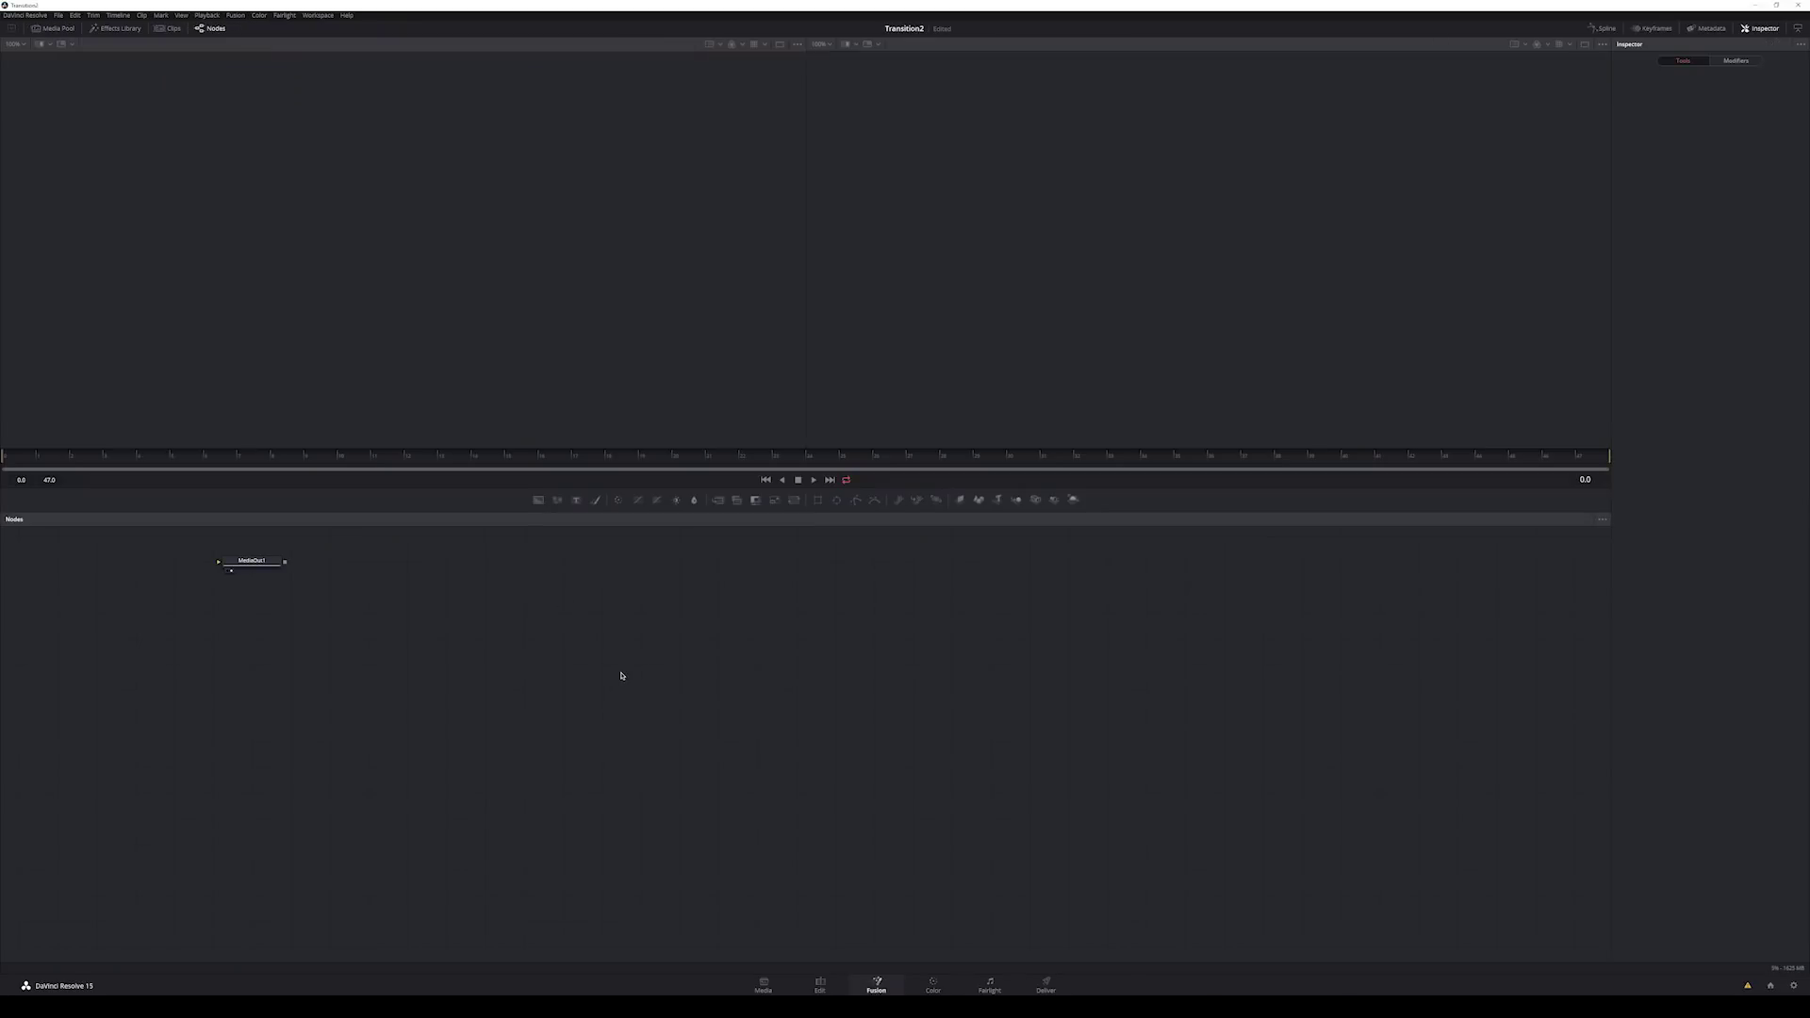
pyautogui.moveTo(252, 561); pyautogui.dragTo(1152, 671)
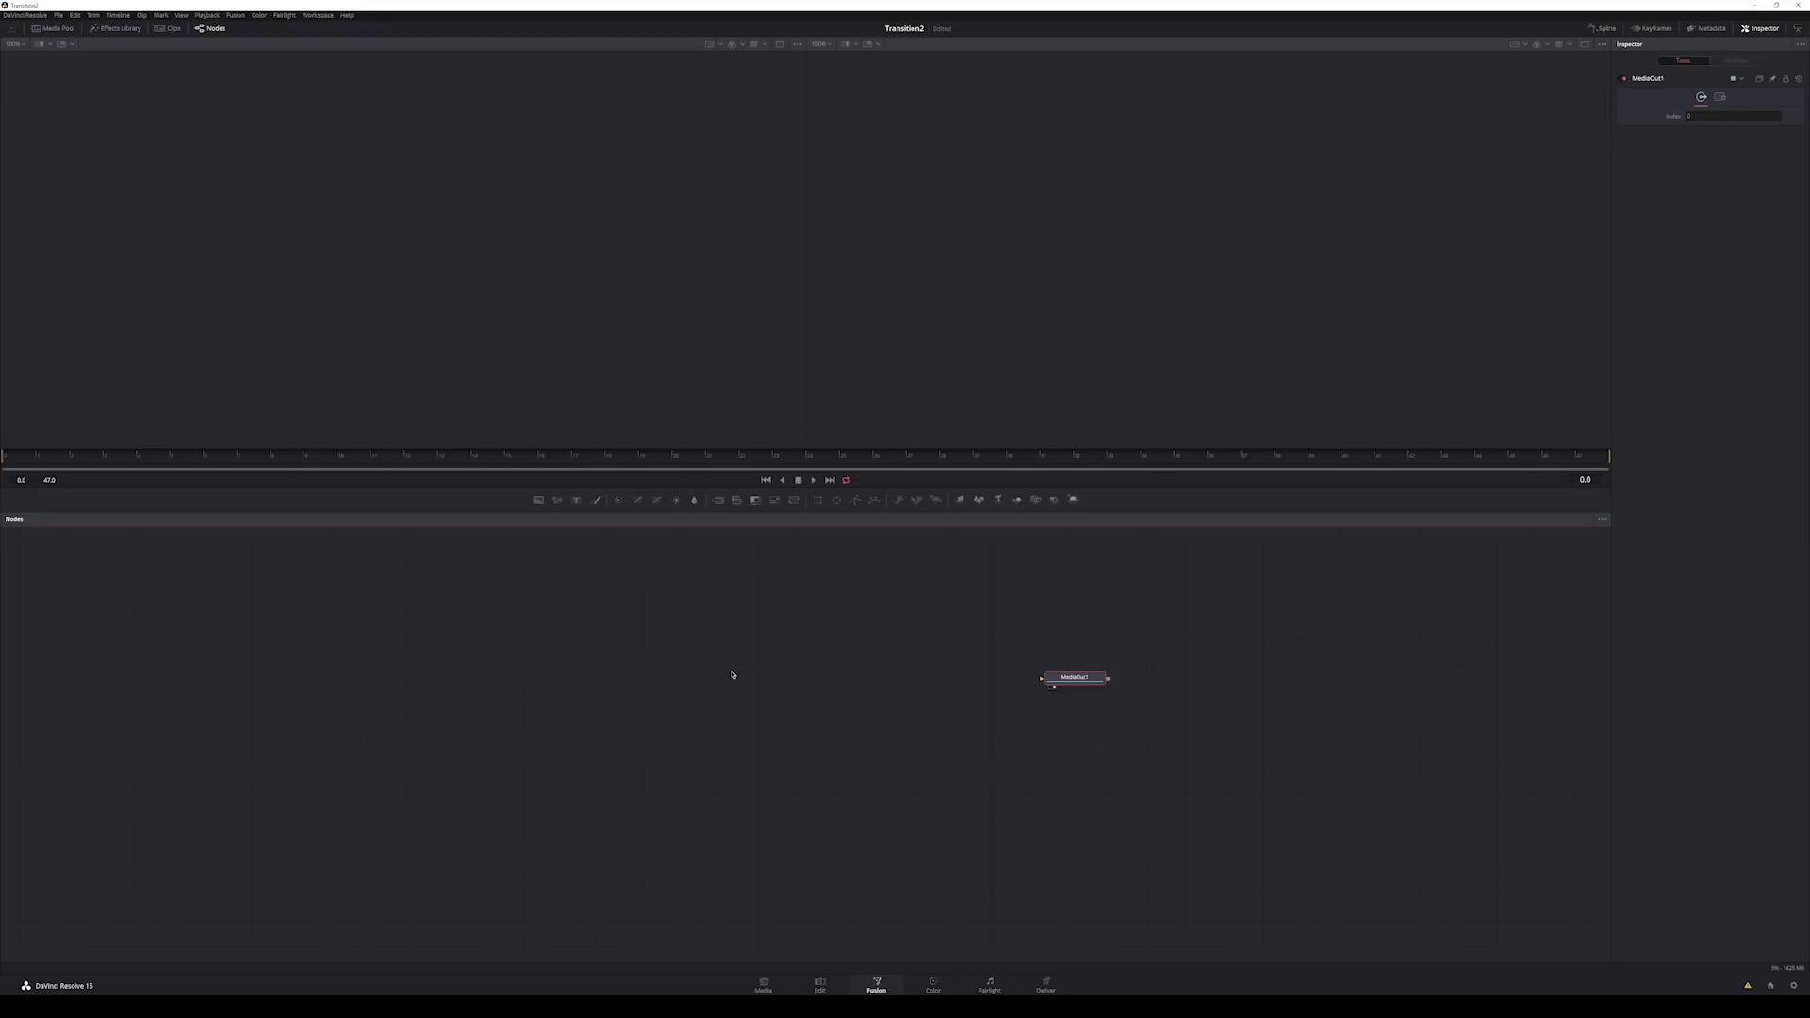
pyautogui.click(54, 27)
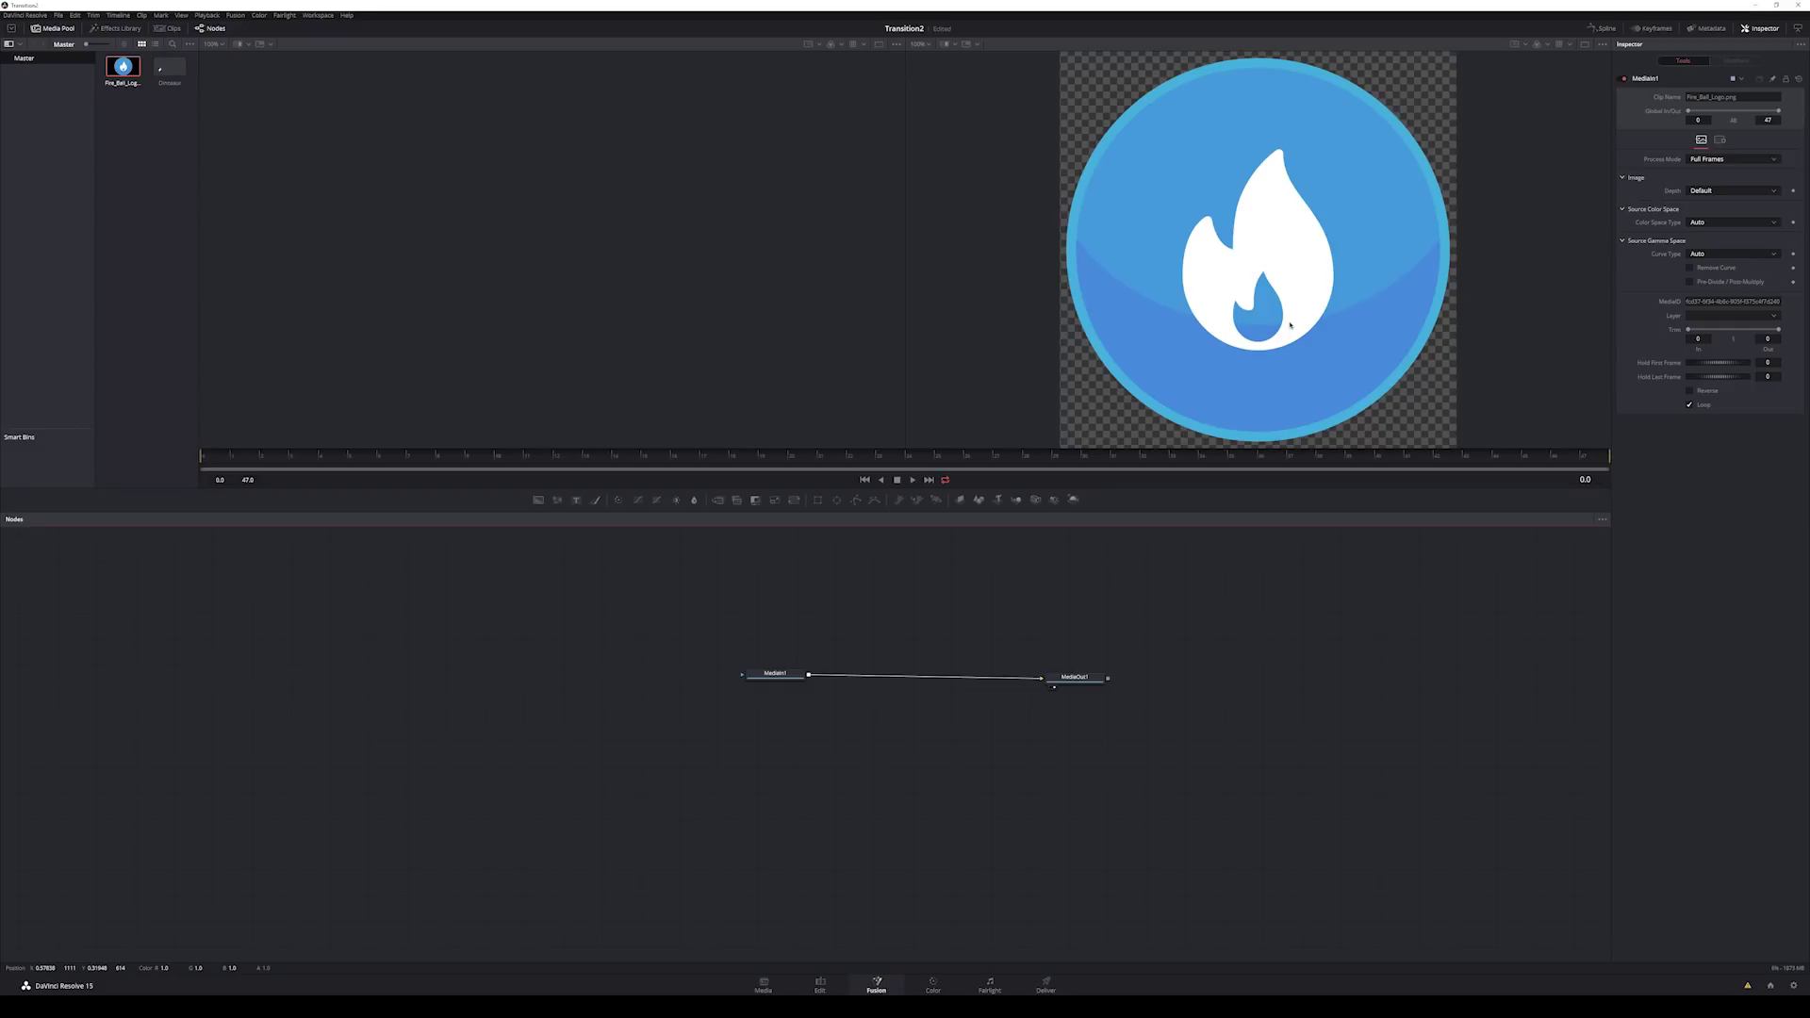
# Replace the direct MediaIn1 to MediaOut1 link with a Merge of MediaIn1 and a new Background node.
pyautogui.click(1006, 678)
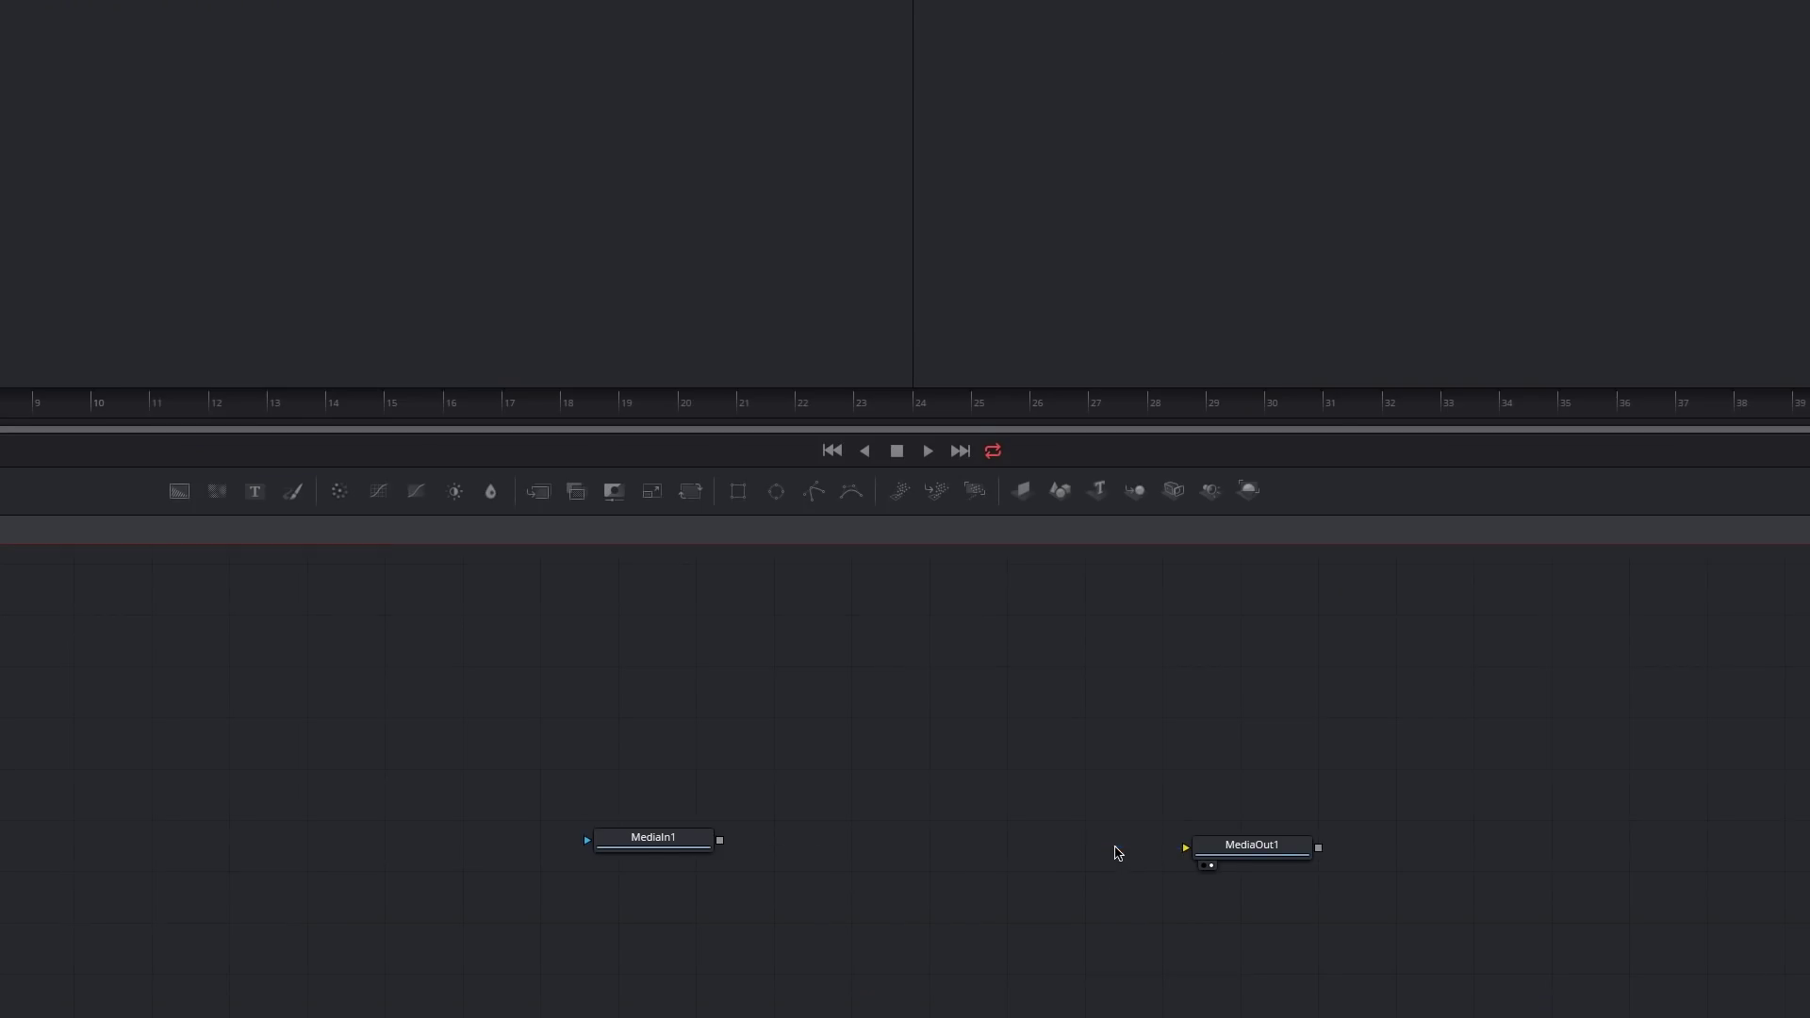
pyautogui.moveTo(792, 671); pyautogui.dragTo(822, 650)
pyautogui.moveTo(748, 798); pyautogui.dragTo(794, 781)
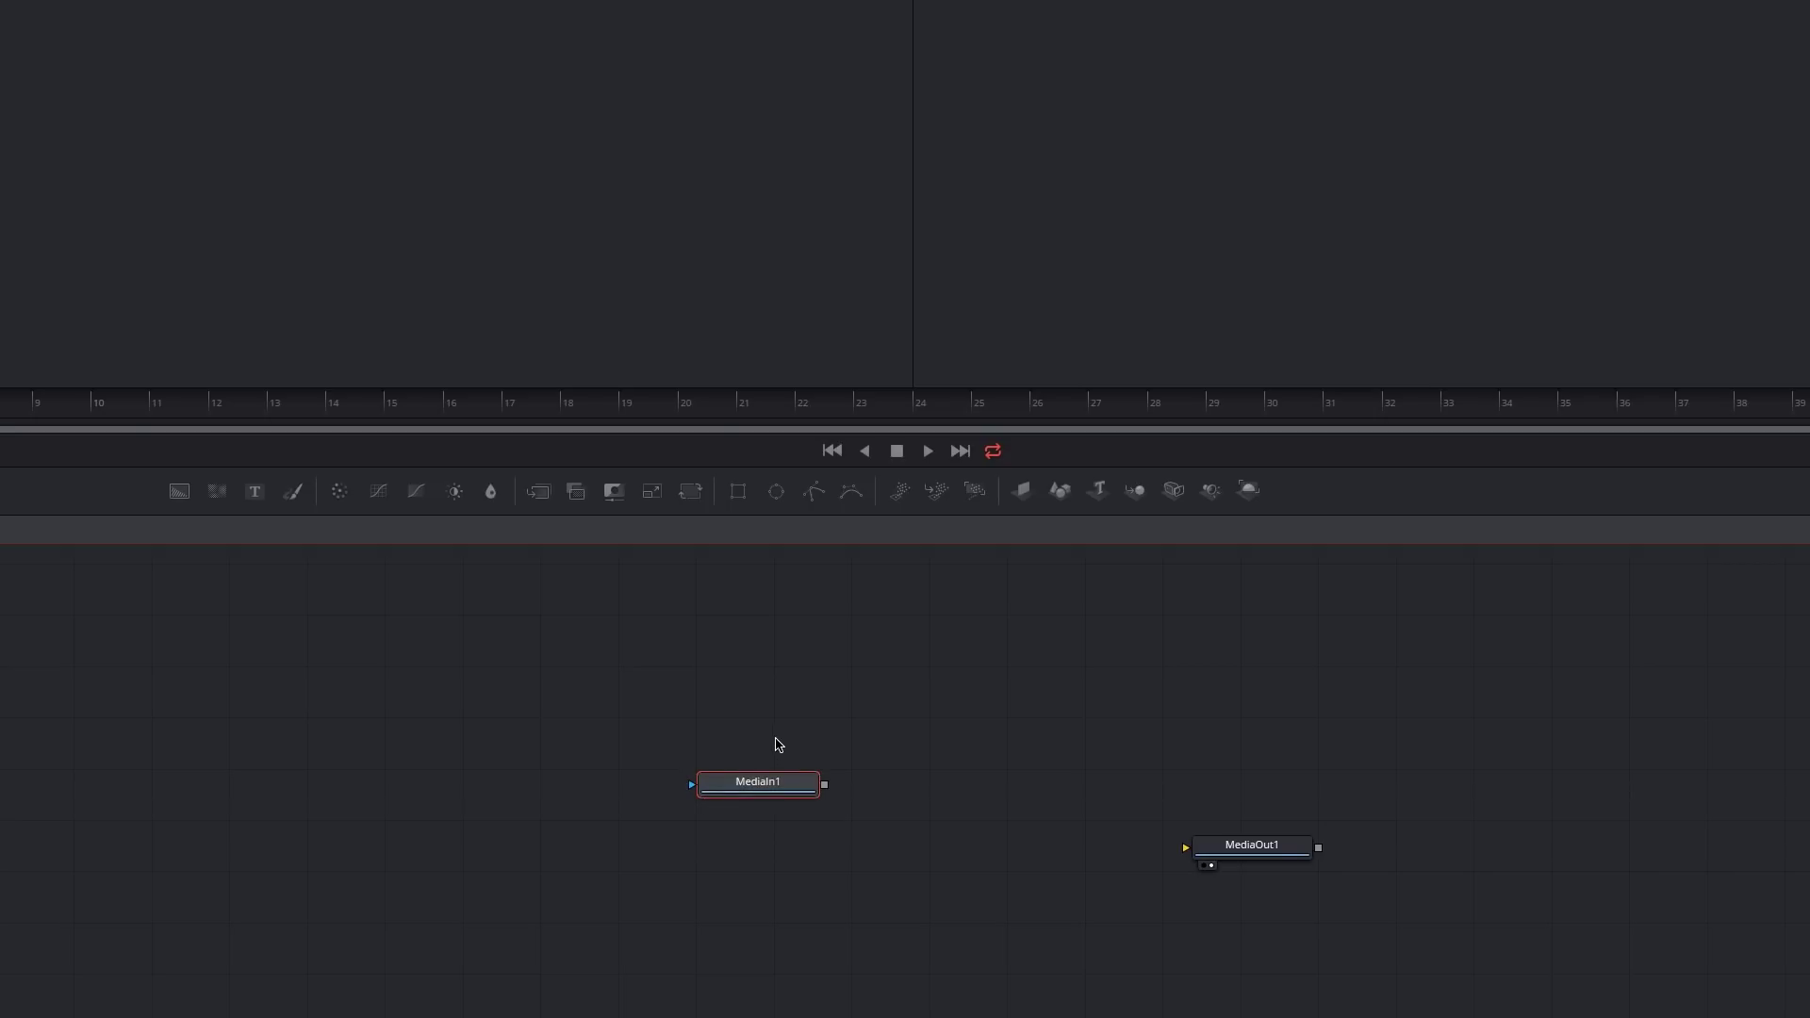
pyautogui.click(179, 492)
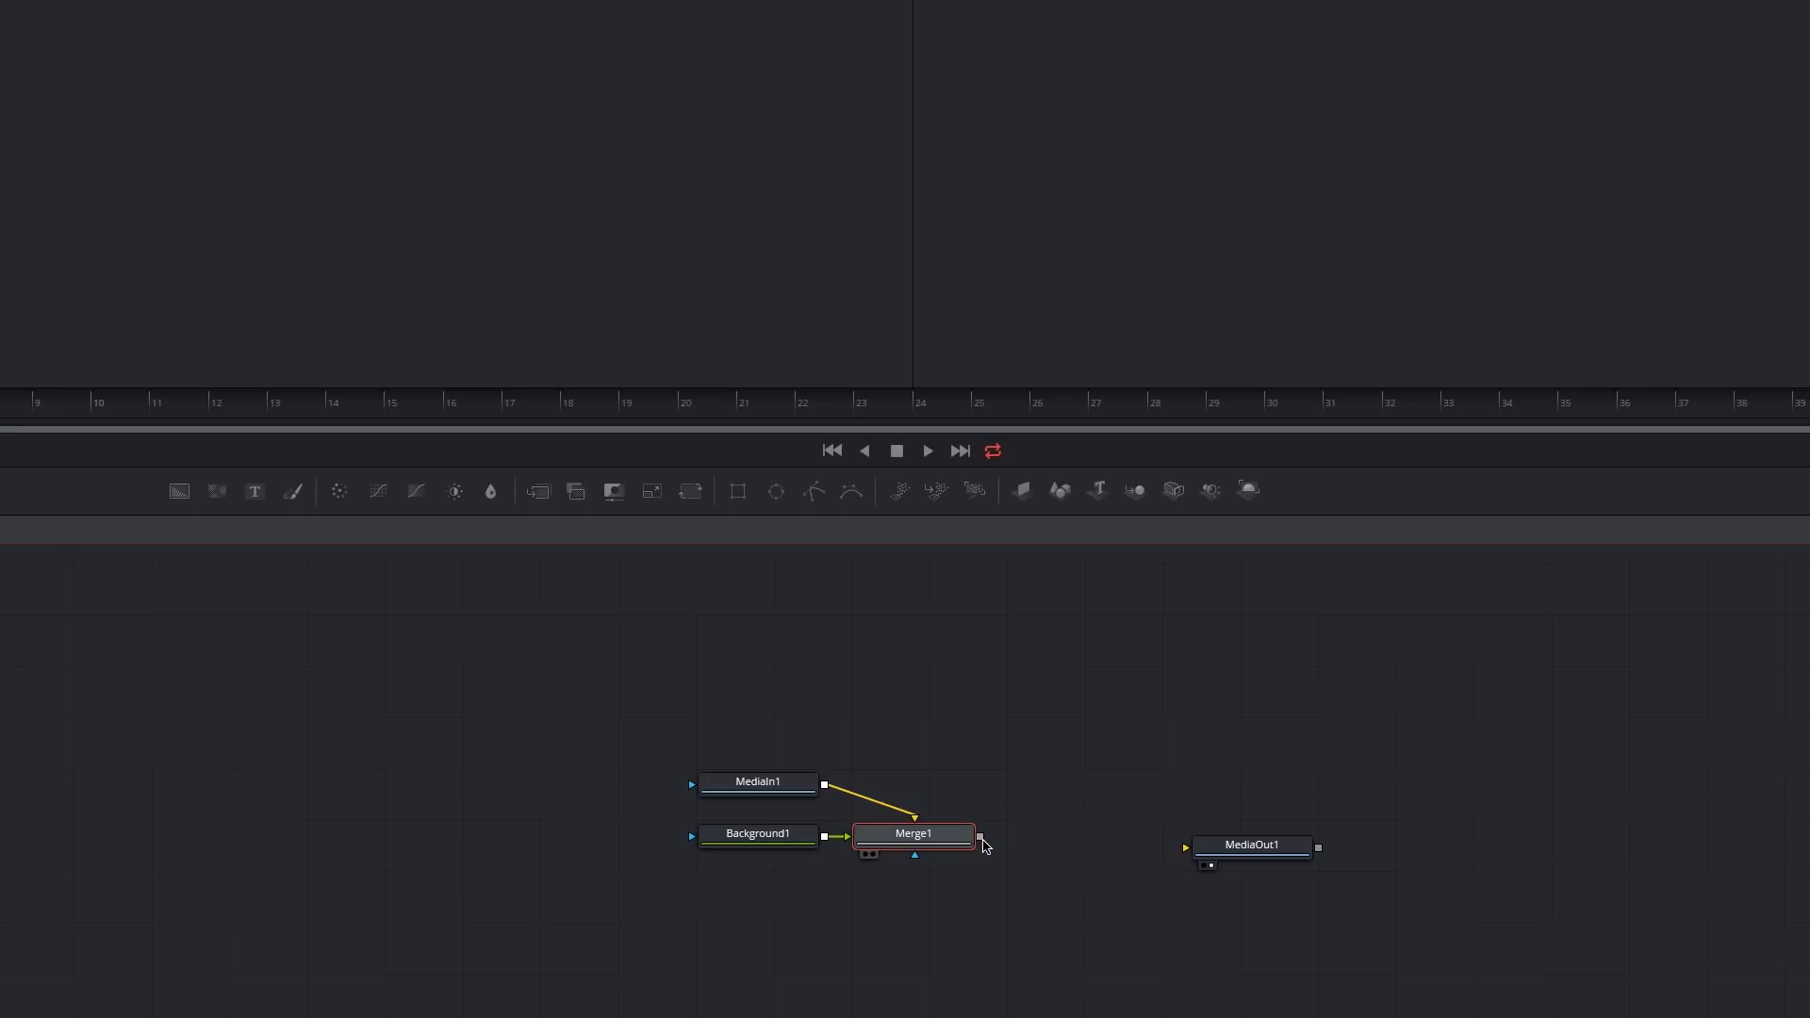
pyautogui.moveTo(980, 837); pyautogui.dragTo(1259, 849)
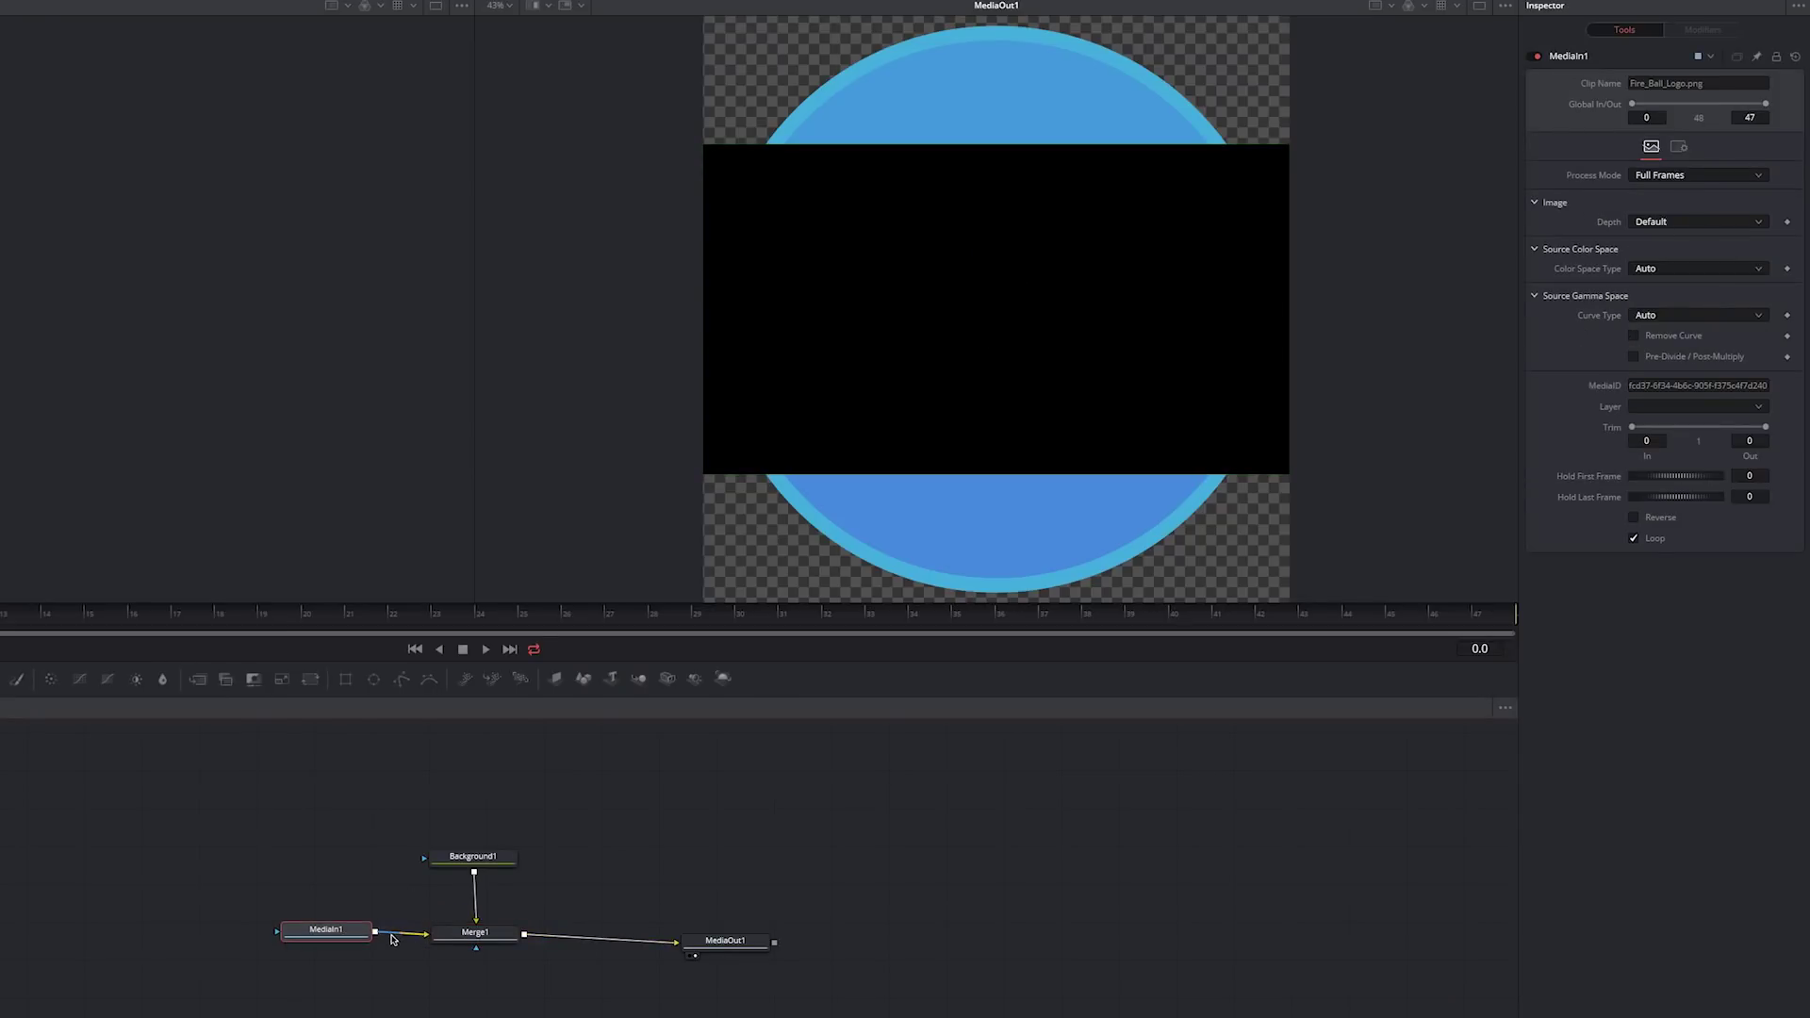
# Swap Merge1's inputs so the logo is the foreground, and arrange MediaIn1 above the merge with Background1 beside it.
pyautogui.click(479, 936)
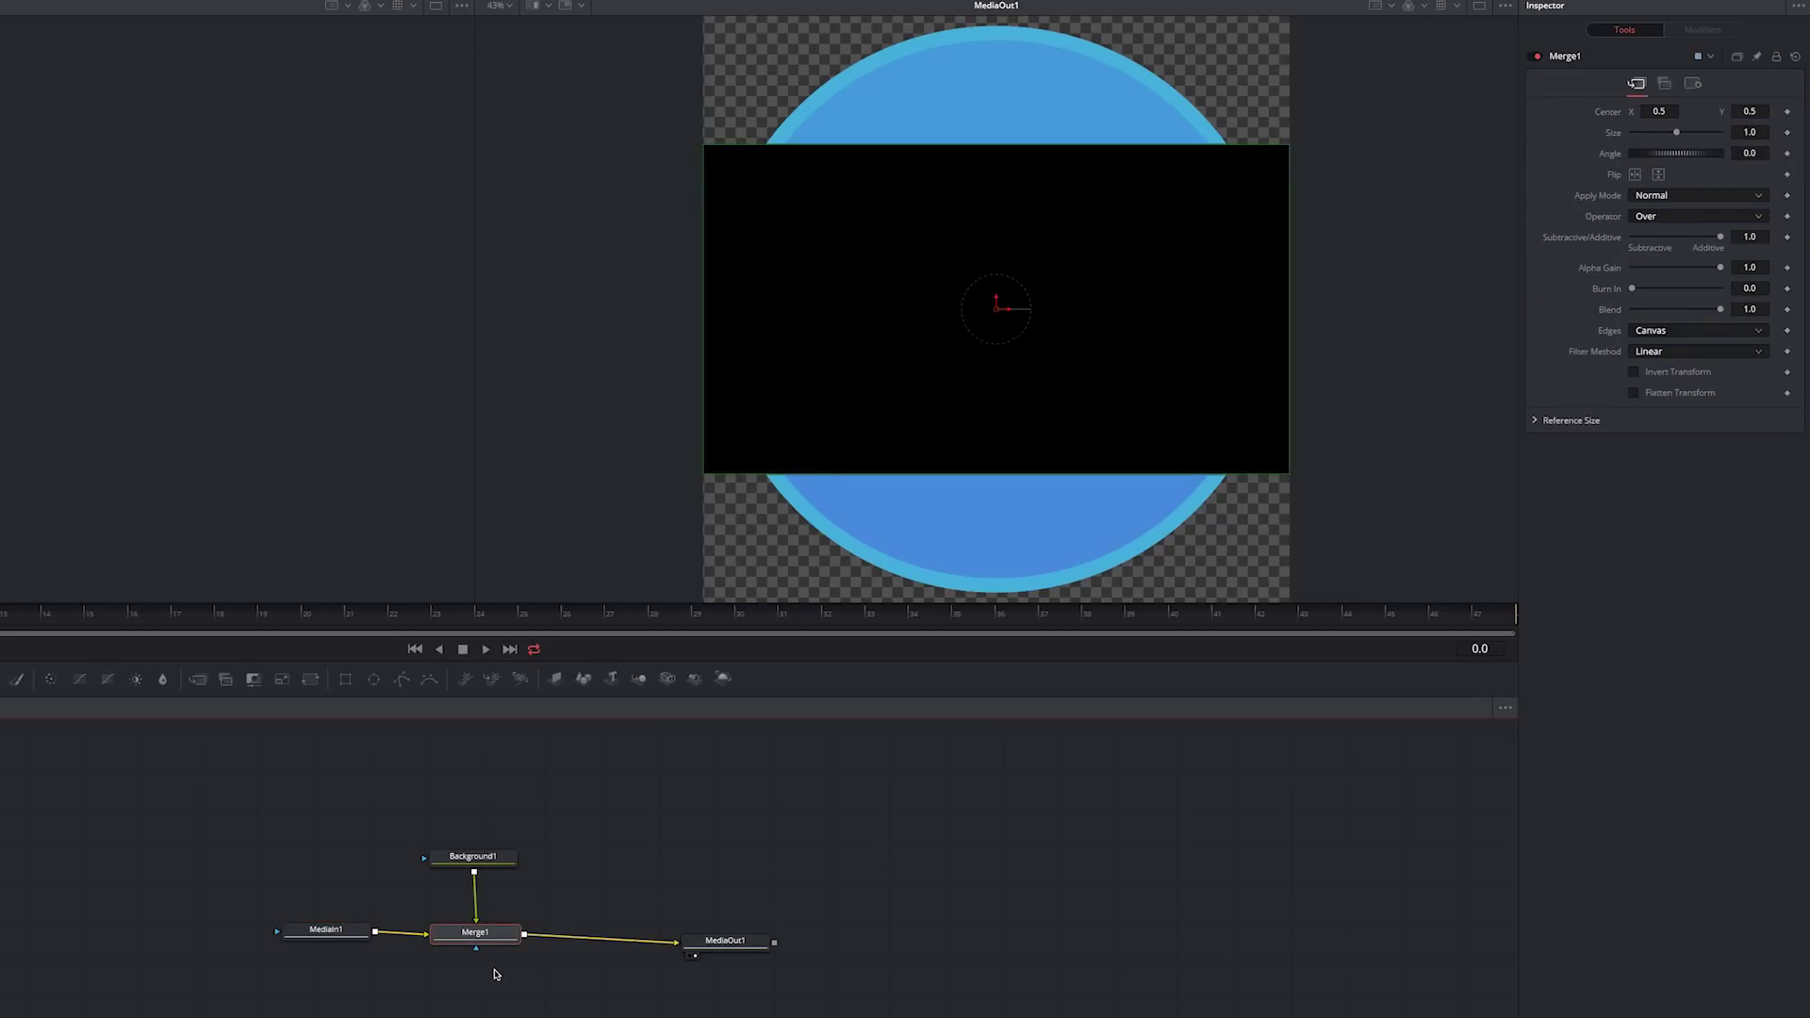
pyautogui.hotkey('ctrl', 't')
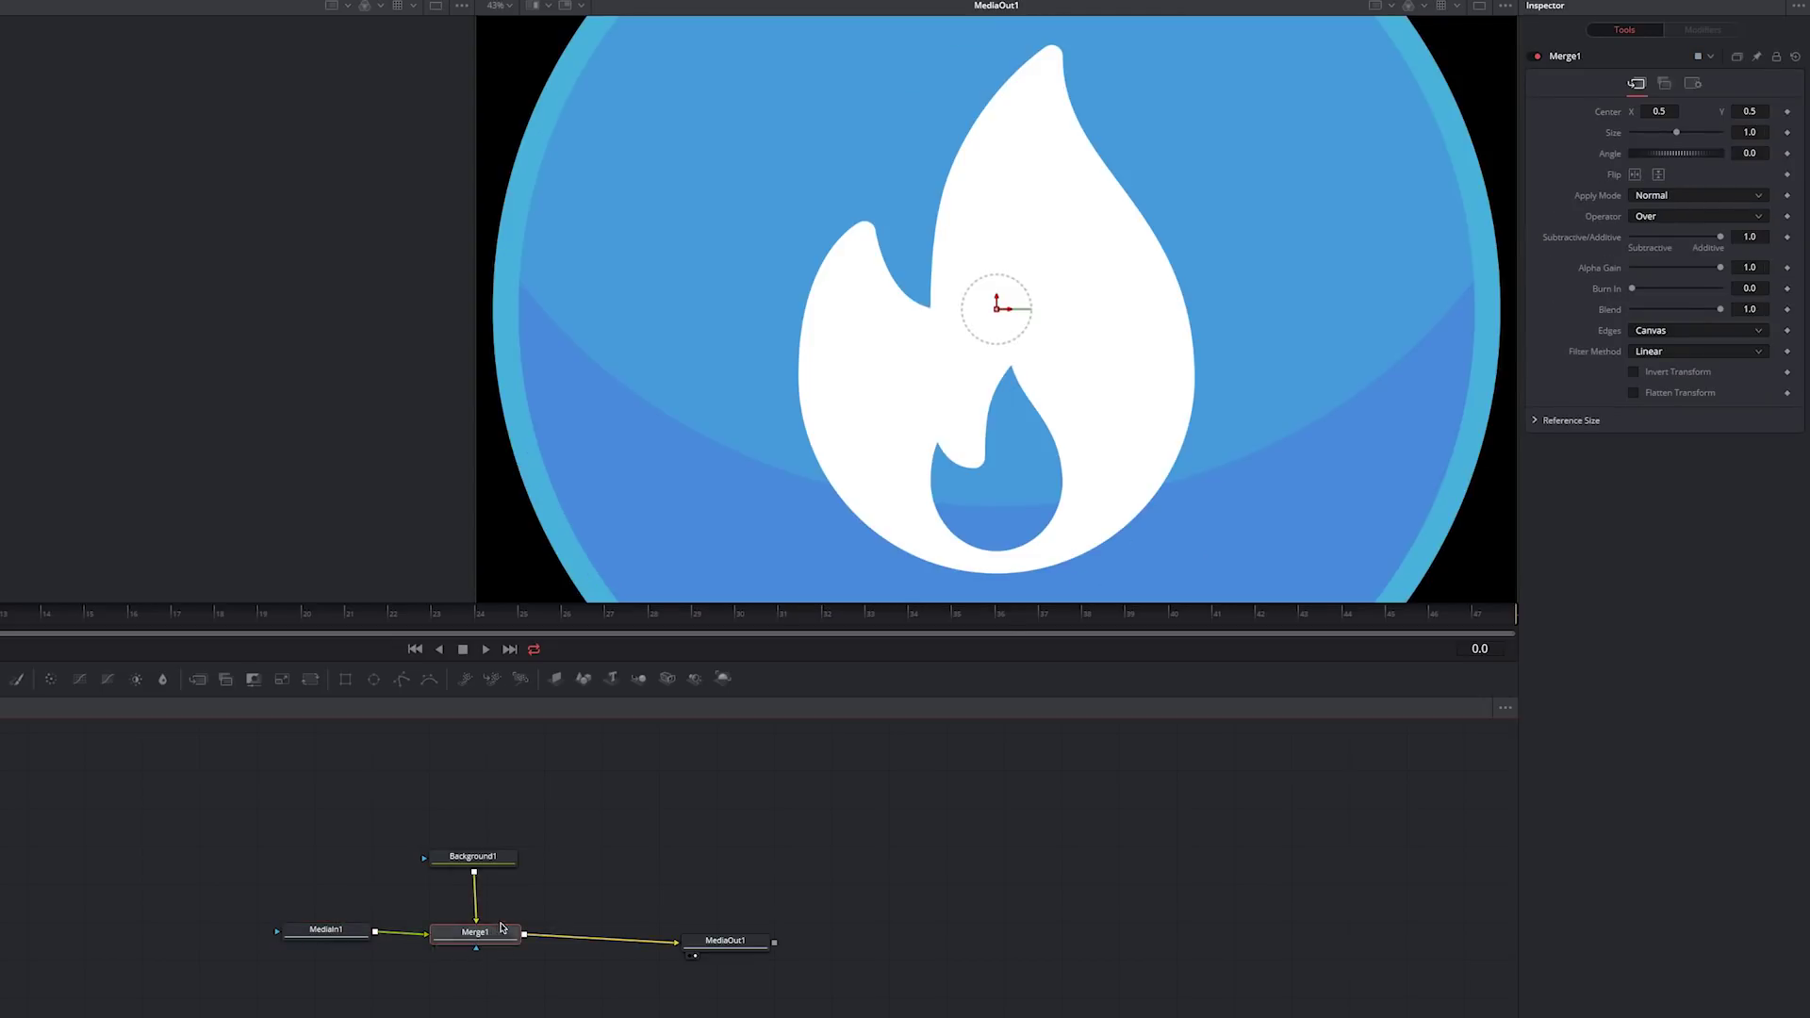
pyautogui.moveTo(475, 859)
pyautogui.mouseDown()
pyautogui.moveTo(326, 966)
pyautogui.moveTo(502, 880)
pyautogui.mouseUp()
pyautogui.moveTo(323, 965); pyautogui.dragTo(327, 932)
pyautogui.moveTo(505, 866); pyautogui.dragTo(483, 857)
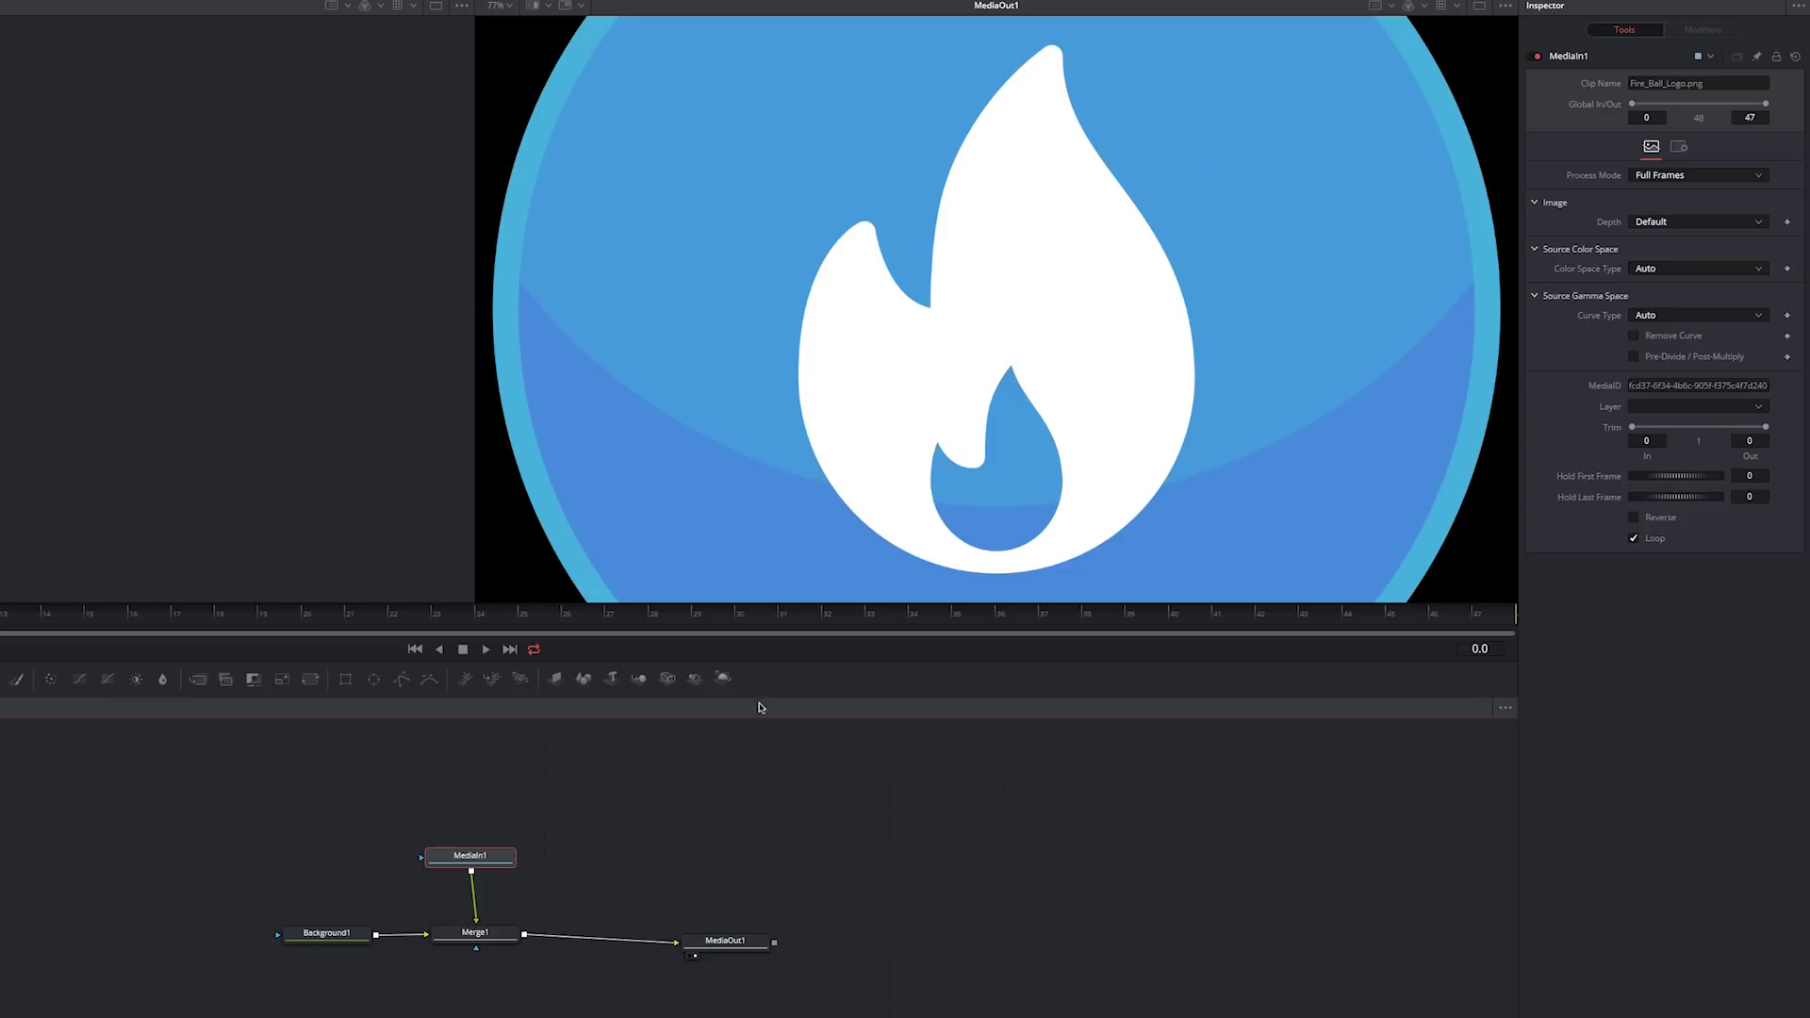
# Try scaling the logo down with Merge1's Size, to about 0.39.
pyautogui.click(341, 938)
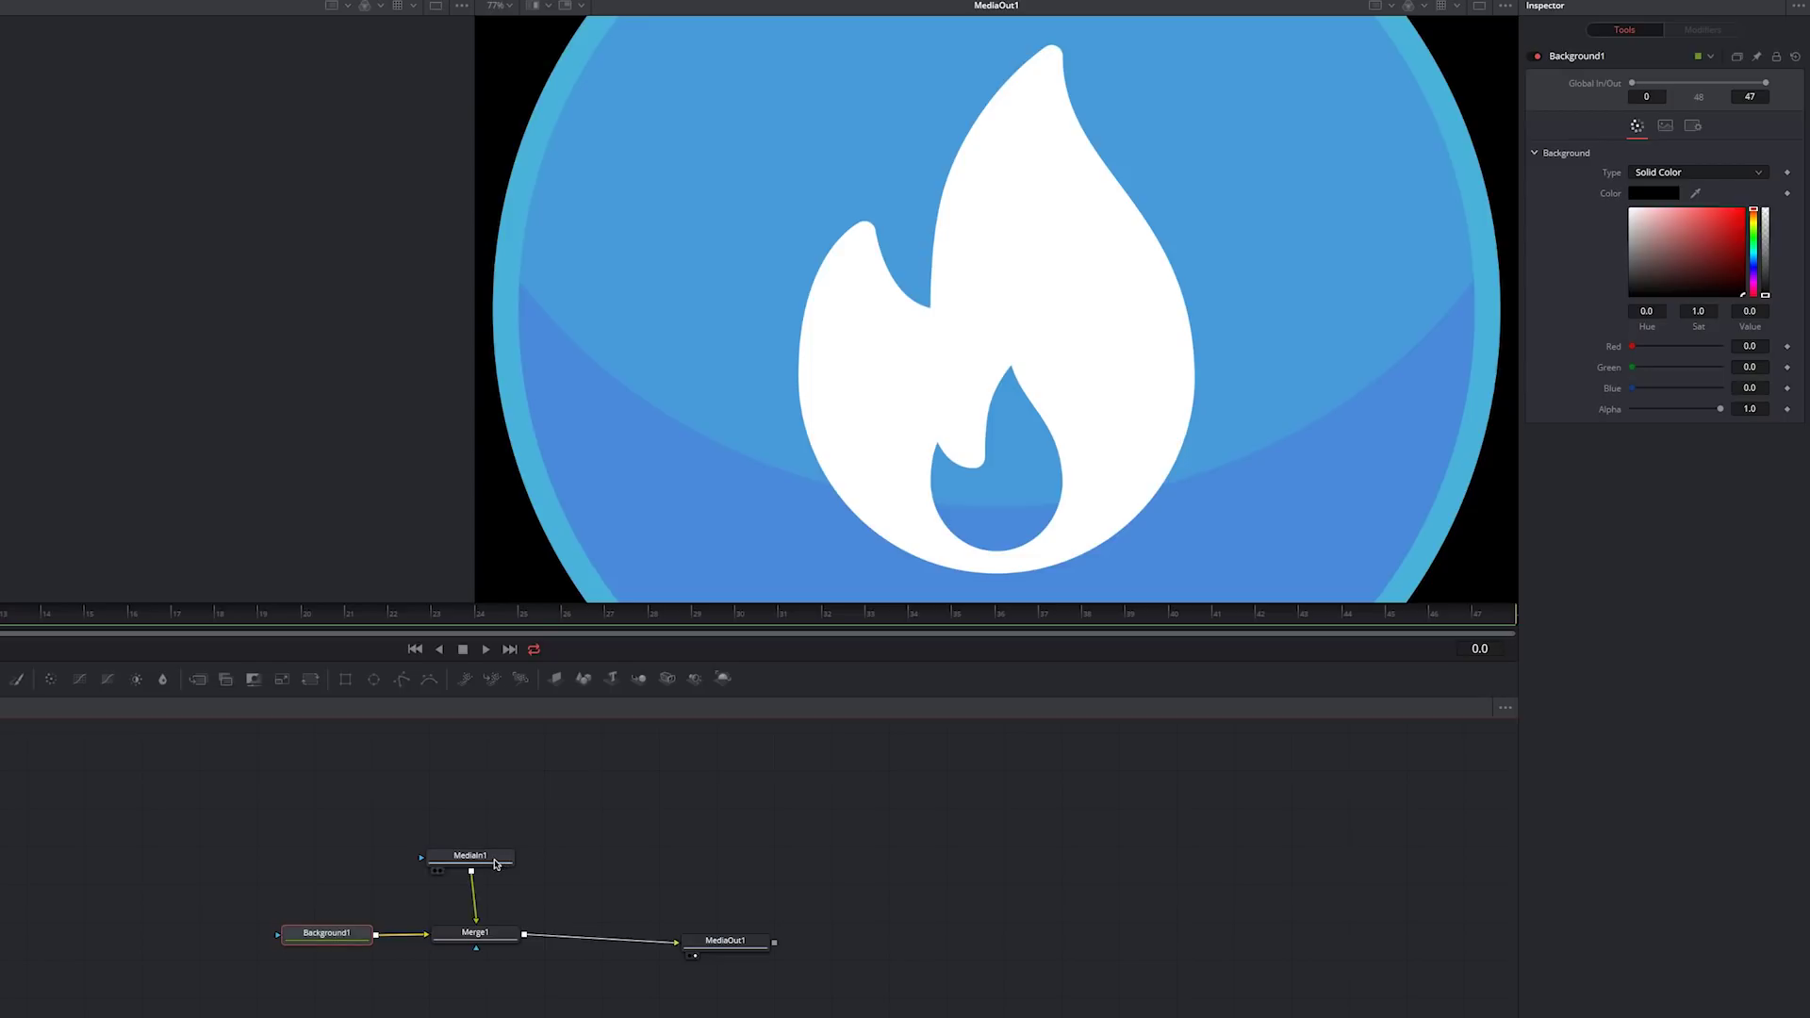
pyautogui.click(495, 935)
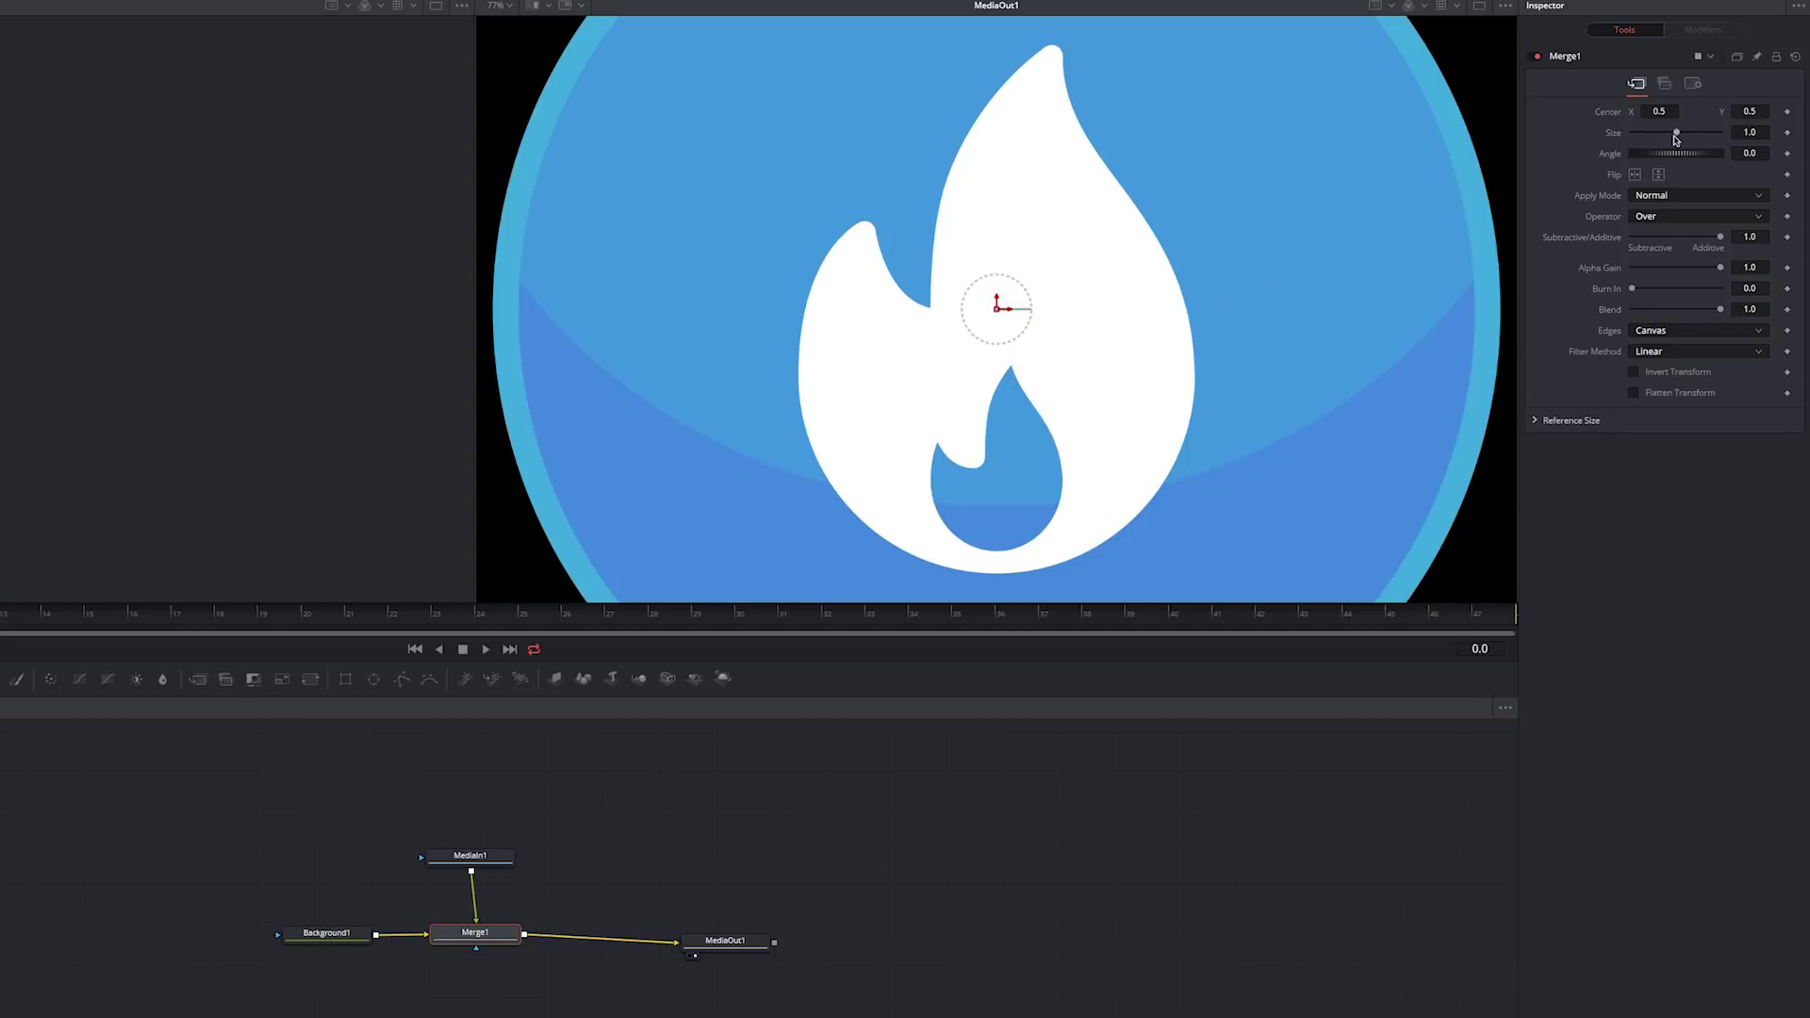
pyautogui.moveTo(1676, 135); pyautogui.dragTo(1647, 147)
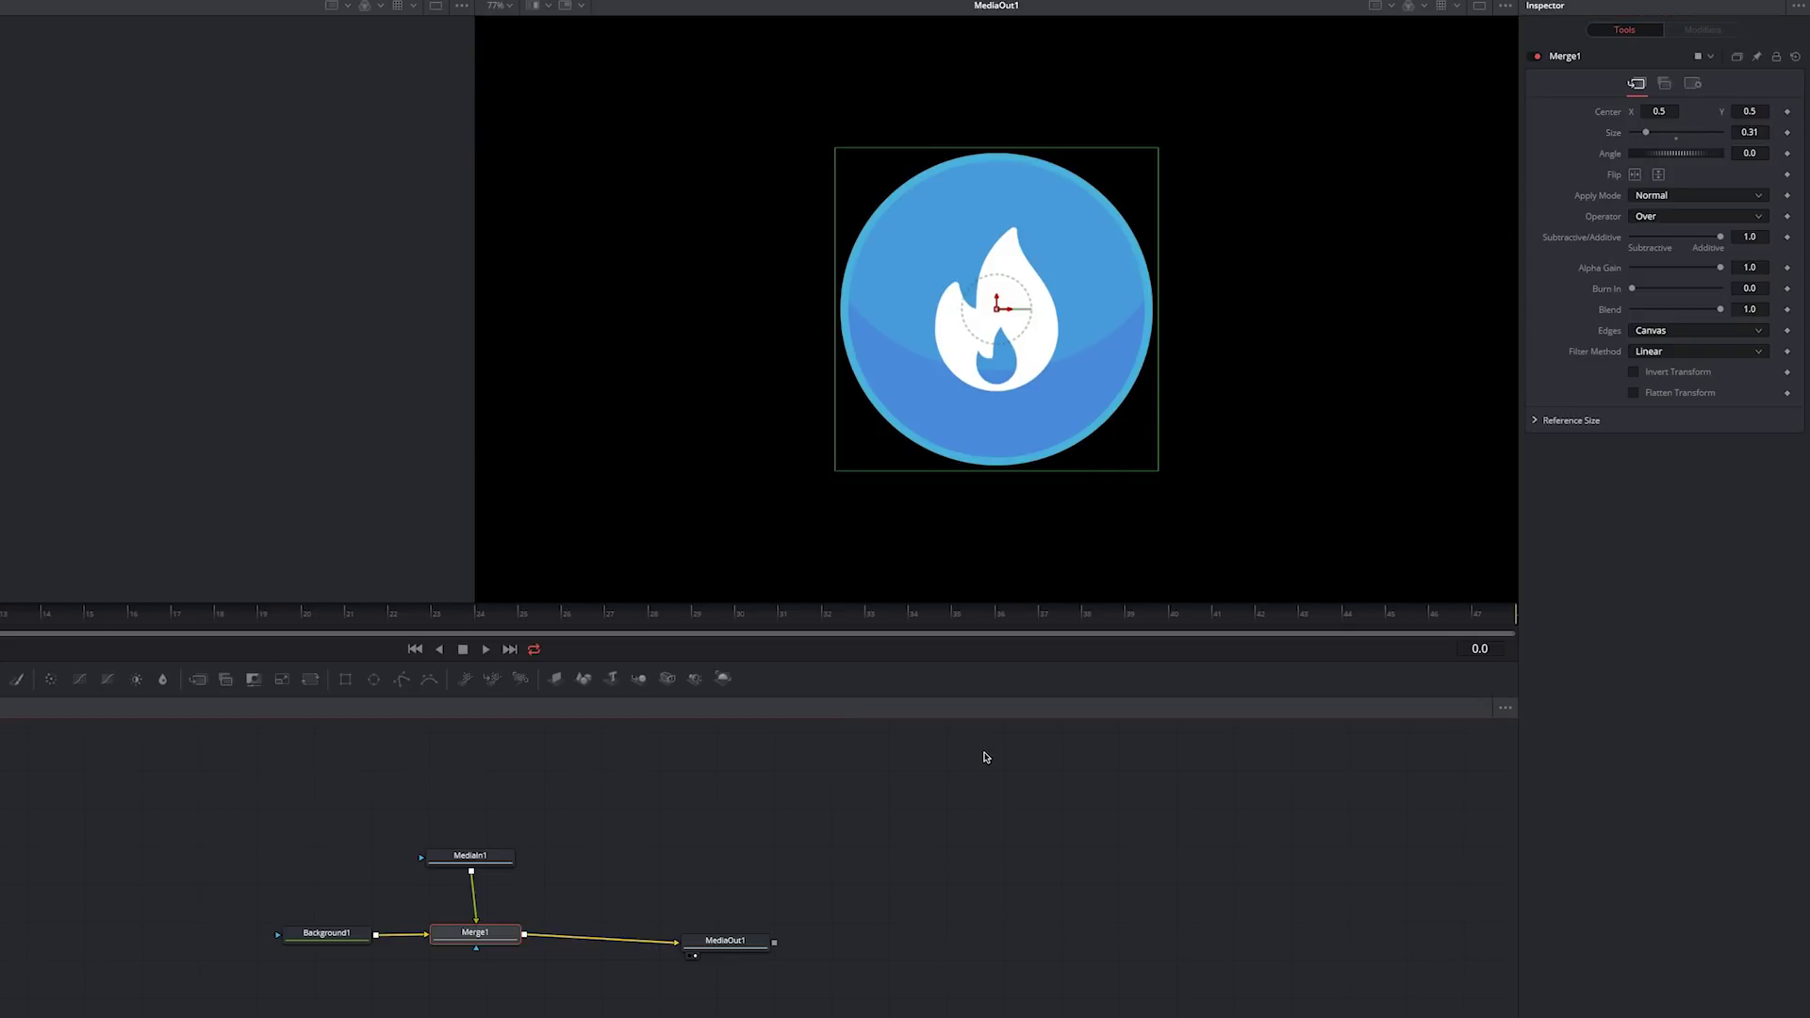
pyautogui.click(1049, 767)
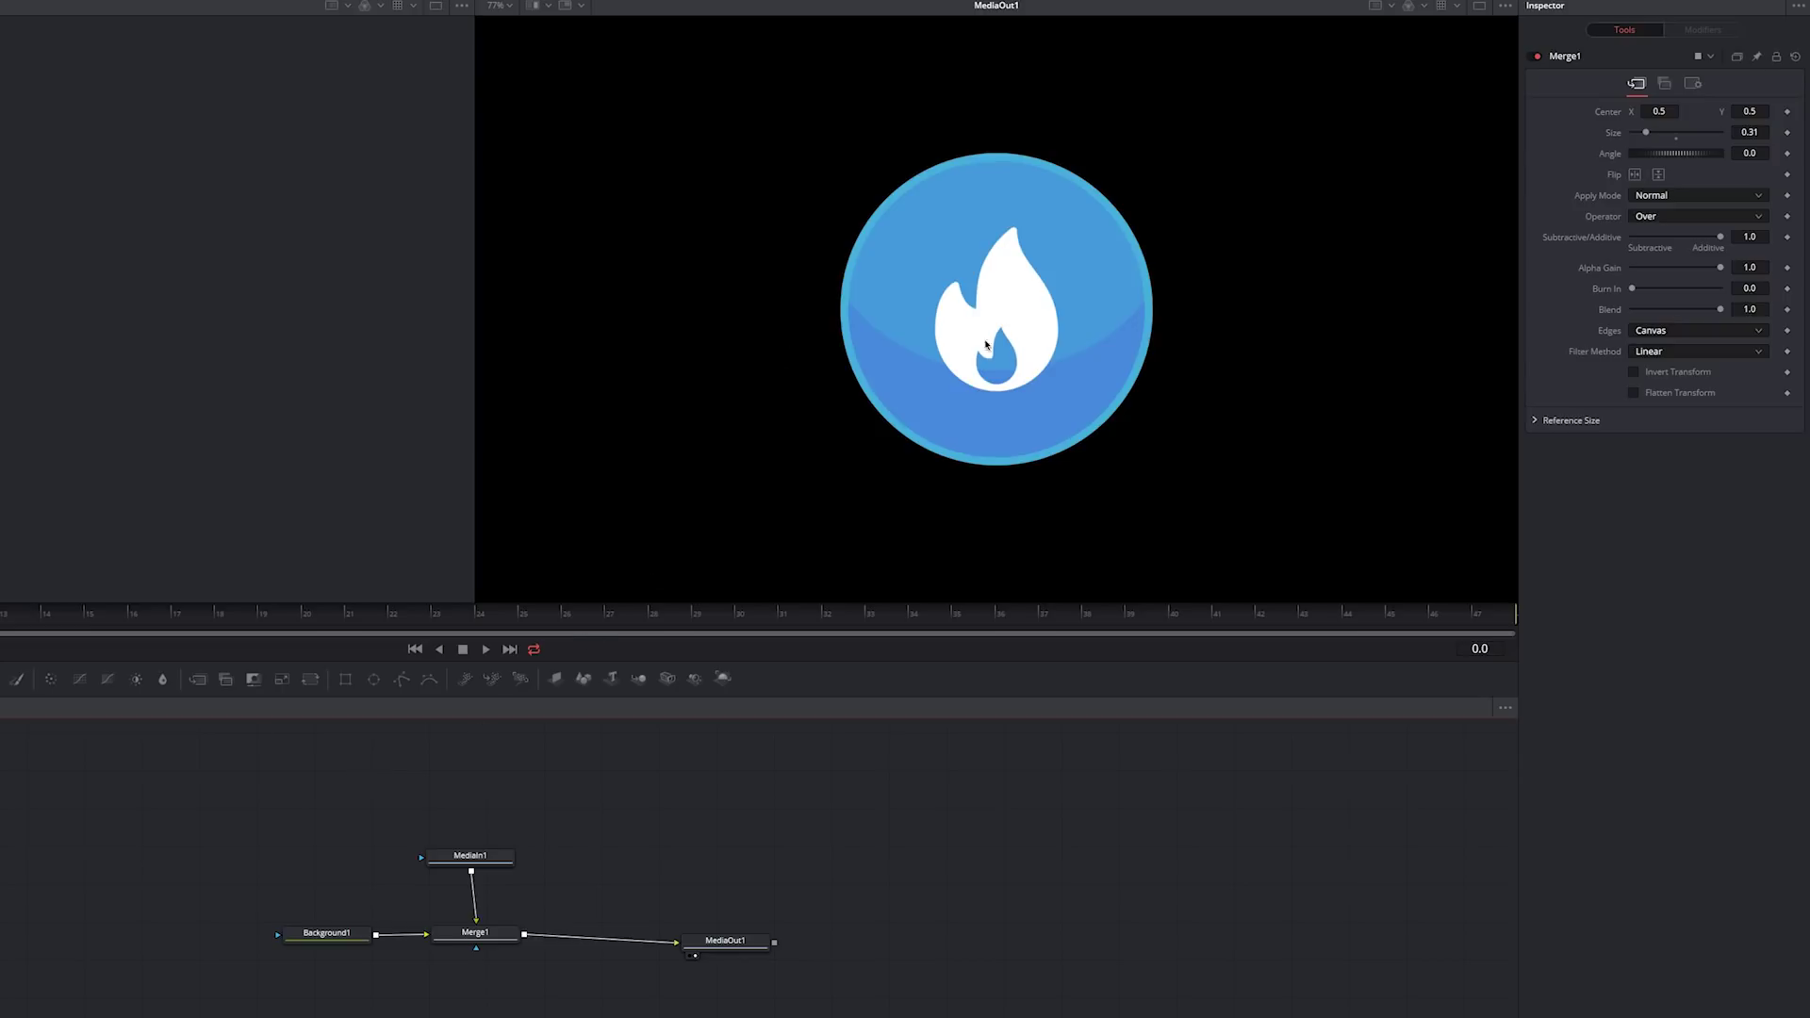
pyautogui.click(958, 380)
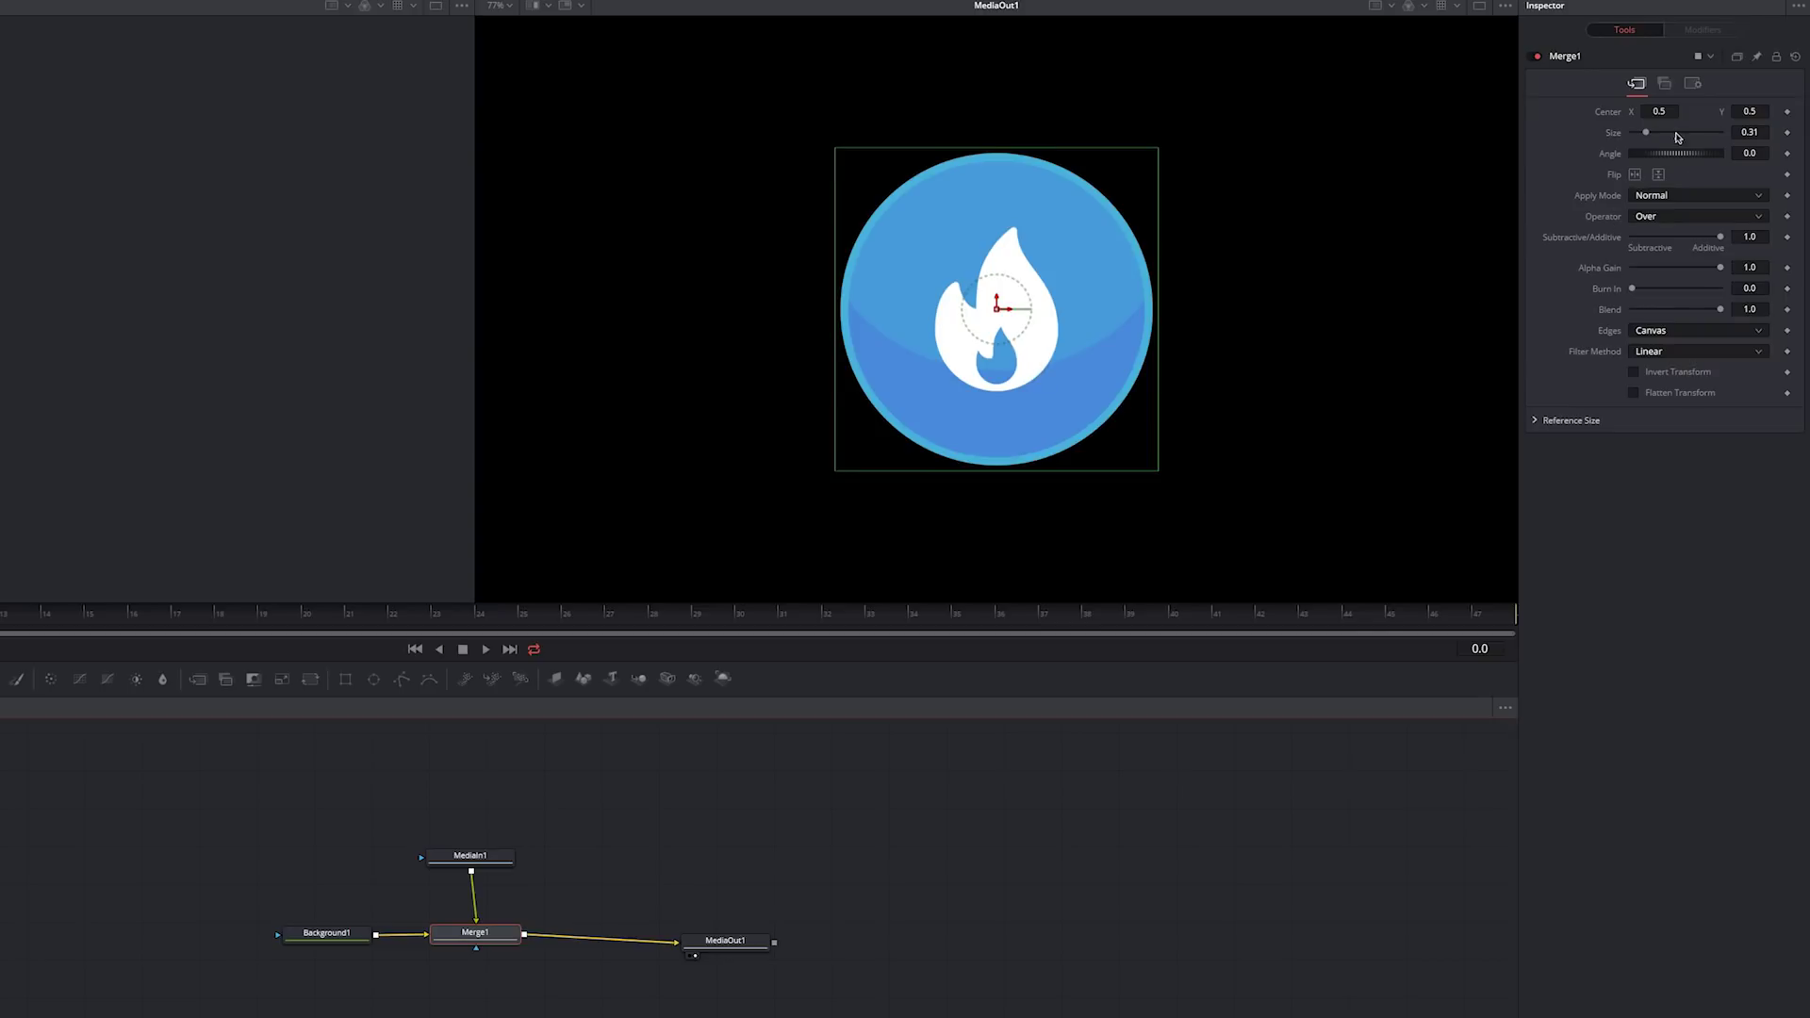
pyautogui.moveTo(1677, 136); pyautogui.dragTo(1618, 133)
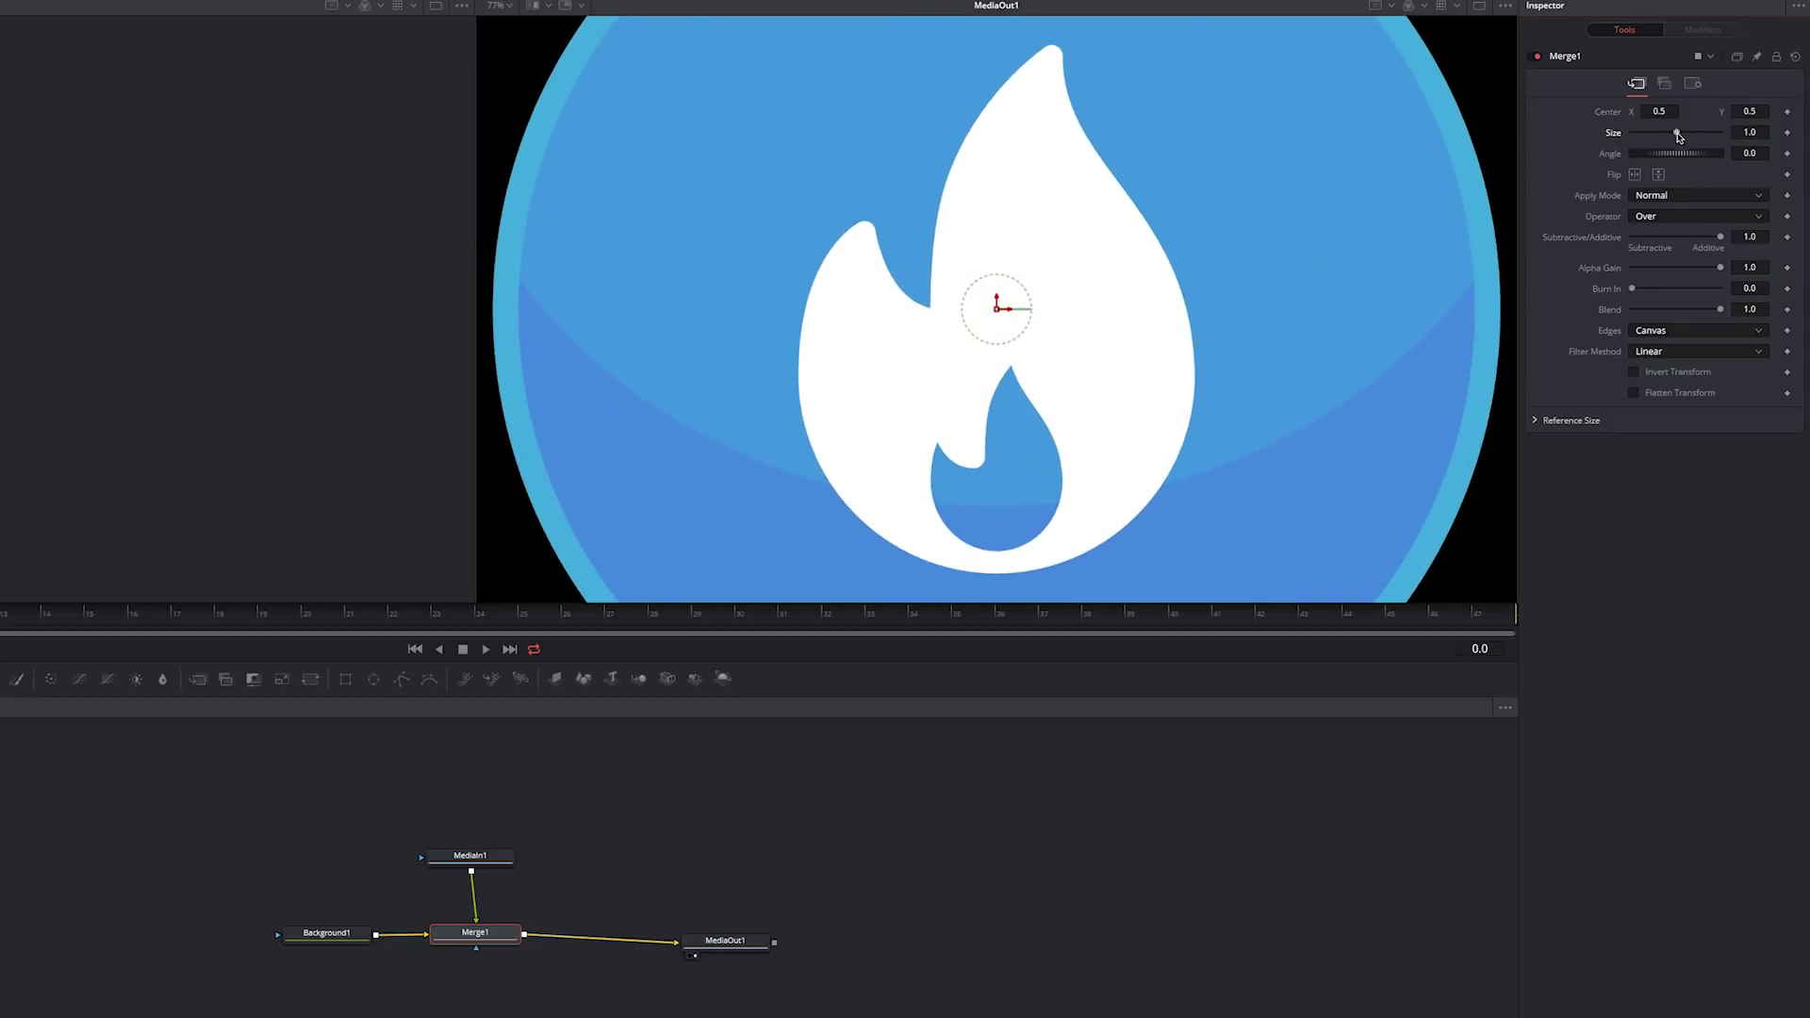
pyautogui.moveTo(1679, 137); pyautogui.dragTo(1649, 136)
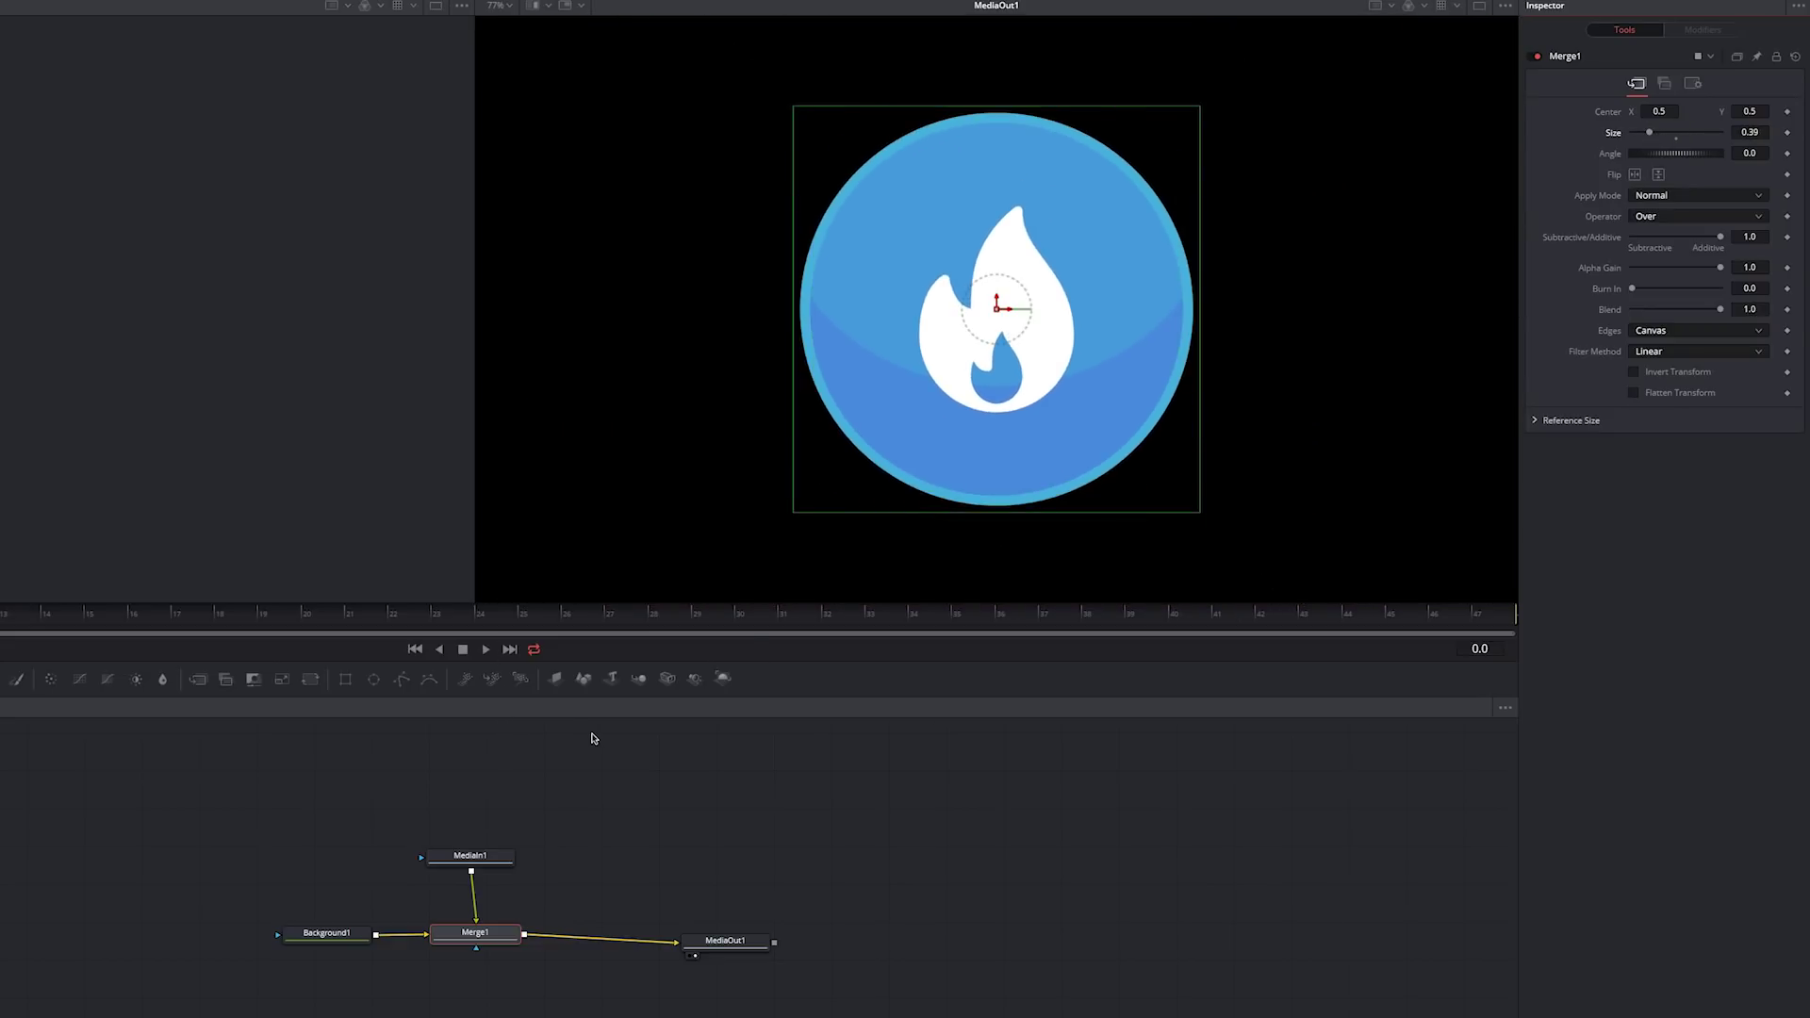
# At frame 24, set Merge1's Size to about 1.196 so the logo fills the frame, and keyframe it.
pyautogui.click(489, 617)
pyautogui.moveTo(1655, 135); pyautogui.dragTo(1680, 133)
pyautogui.click(1787, 133)
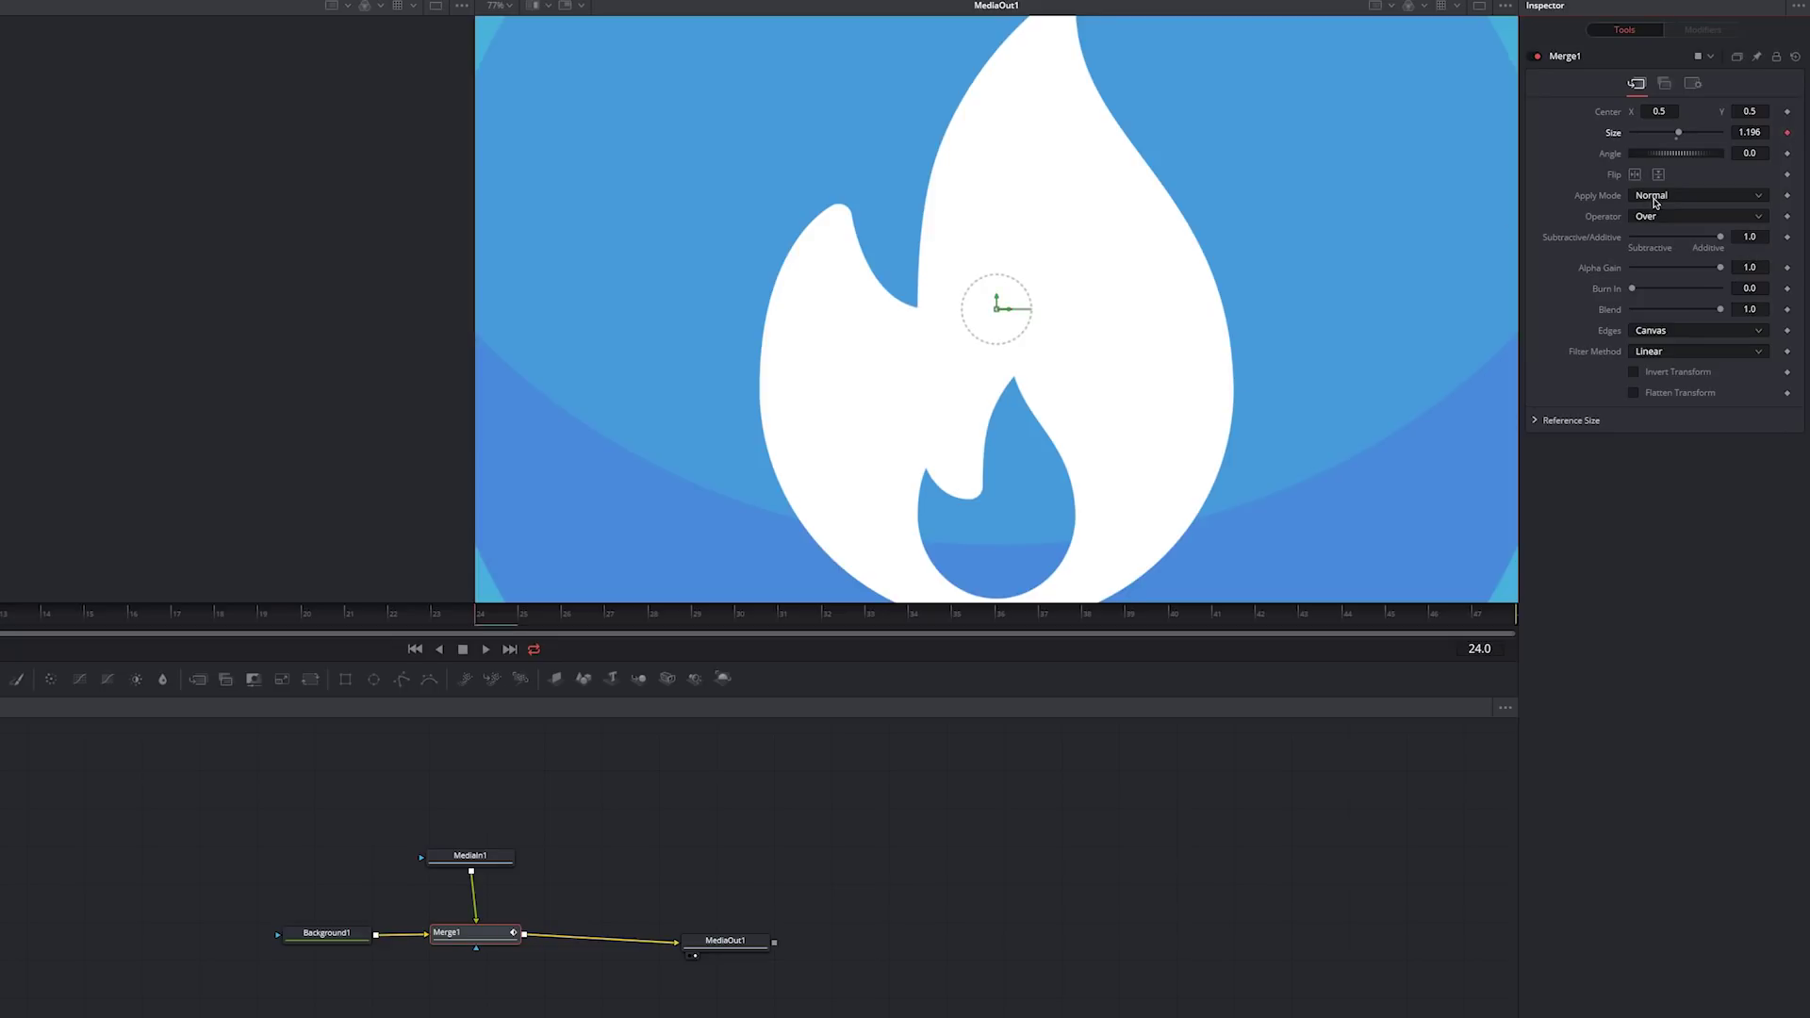
# Keyframe Merge1's Size at 0 on frame 0 and on the last frame, 47.
pyautogui.press('Home')
pyautogui.moveTo(1680, 137); pyautogui.dragTo(1607, 147)
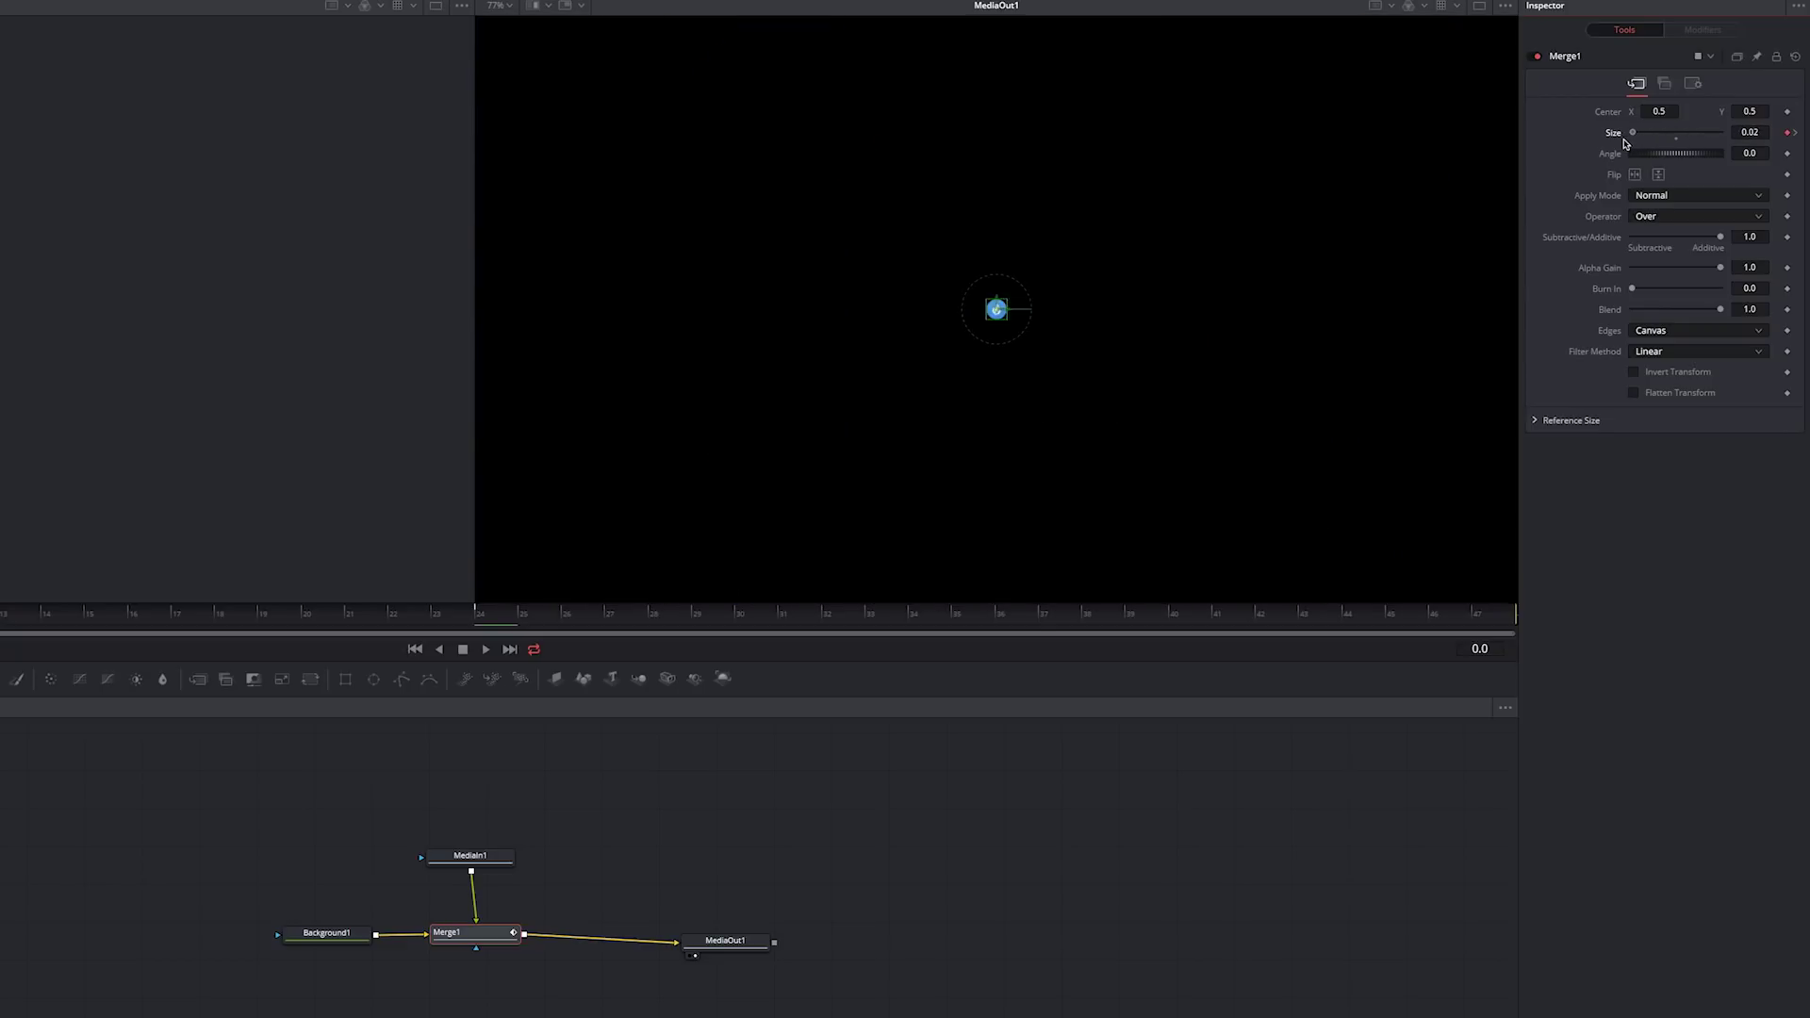
pyautogui.moveTo(1434, 619); pyautogui.dragTo(1503, 625)
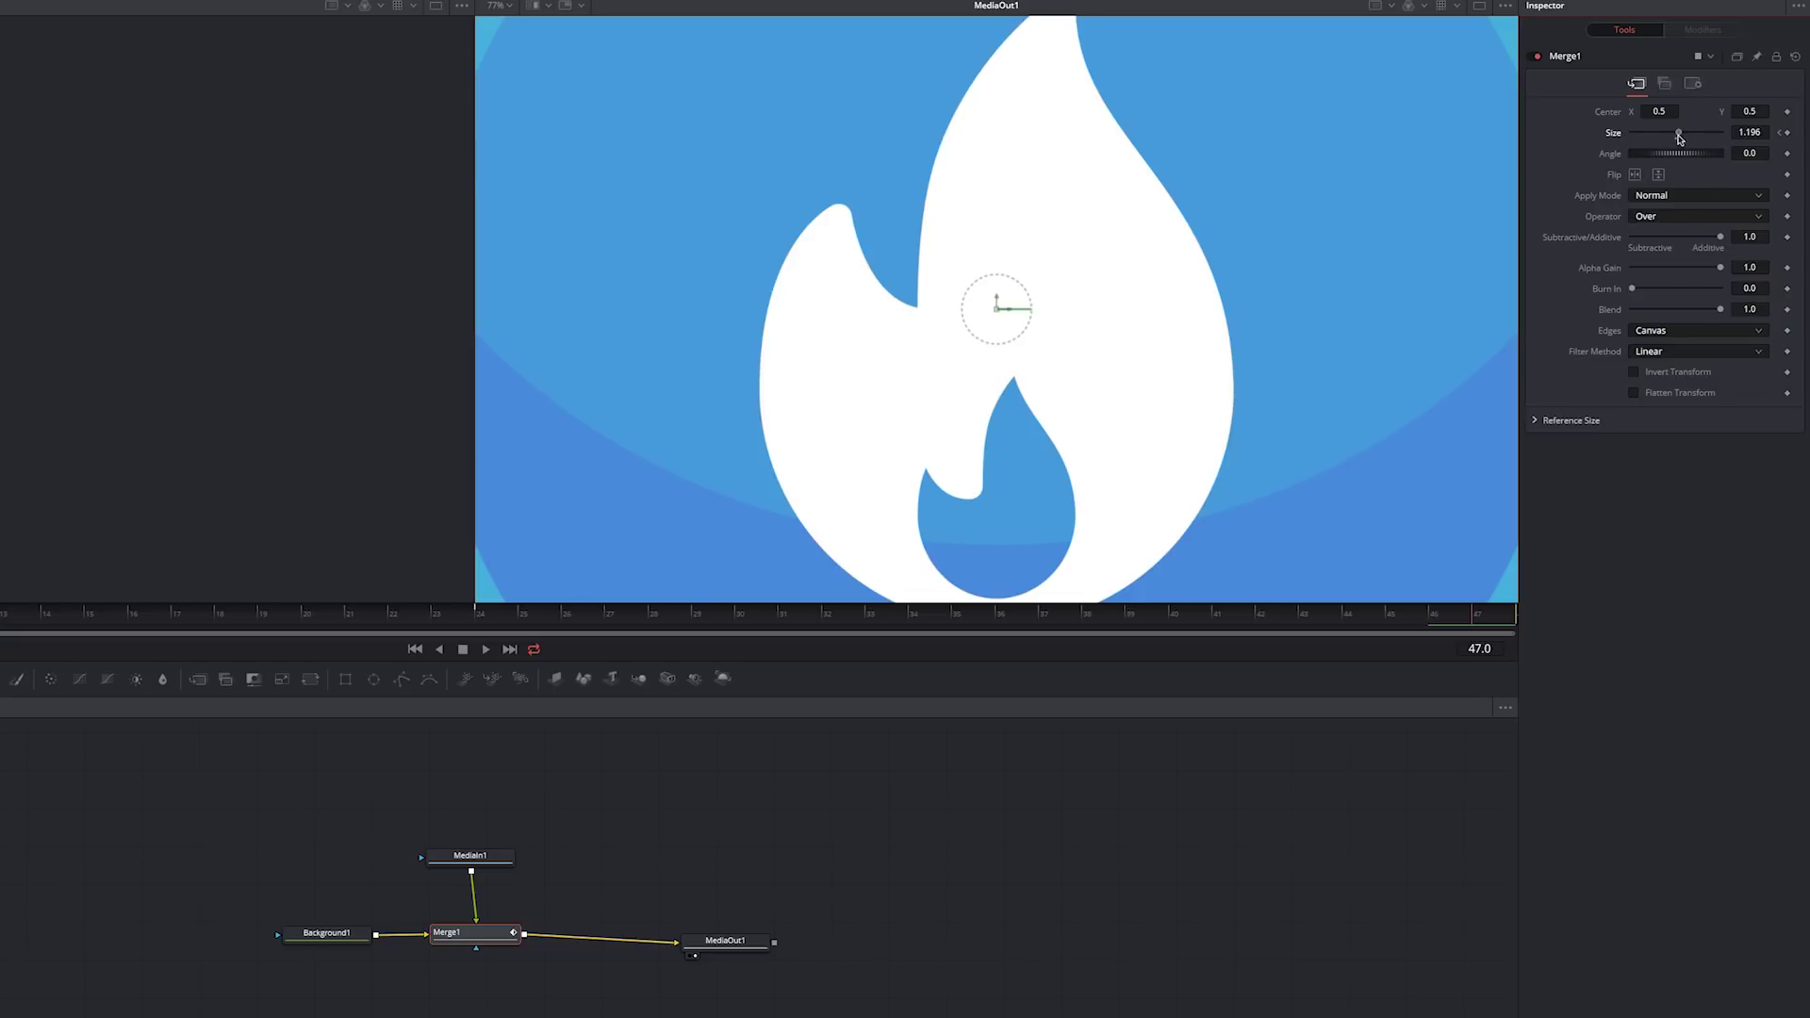
pyautogui.click(1470, 622)
pyautogui.moveTo(1471, 619); pyautogui.dragTo(0, 622)
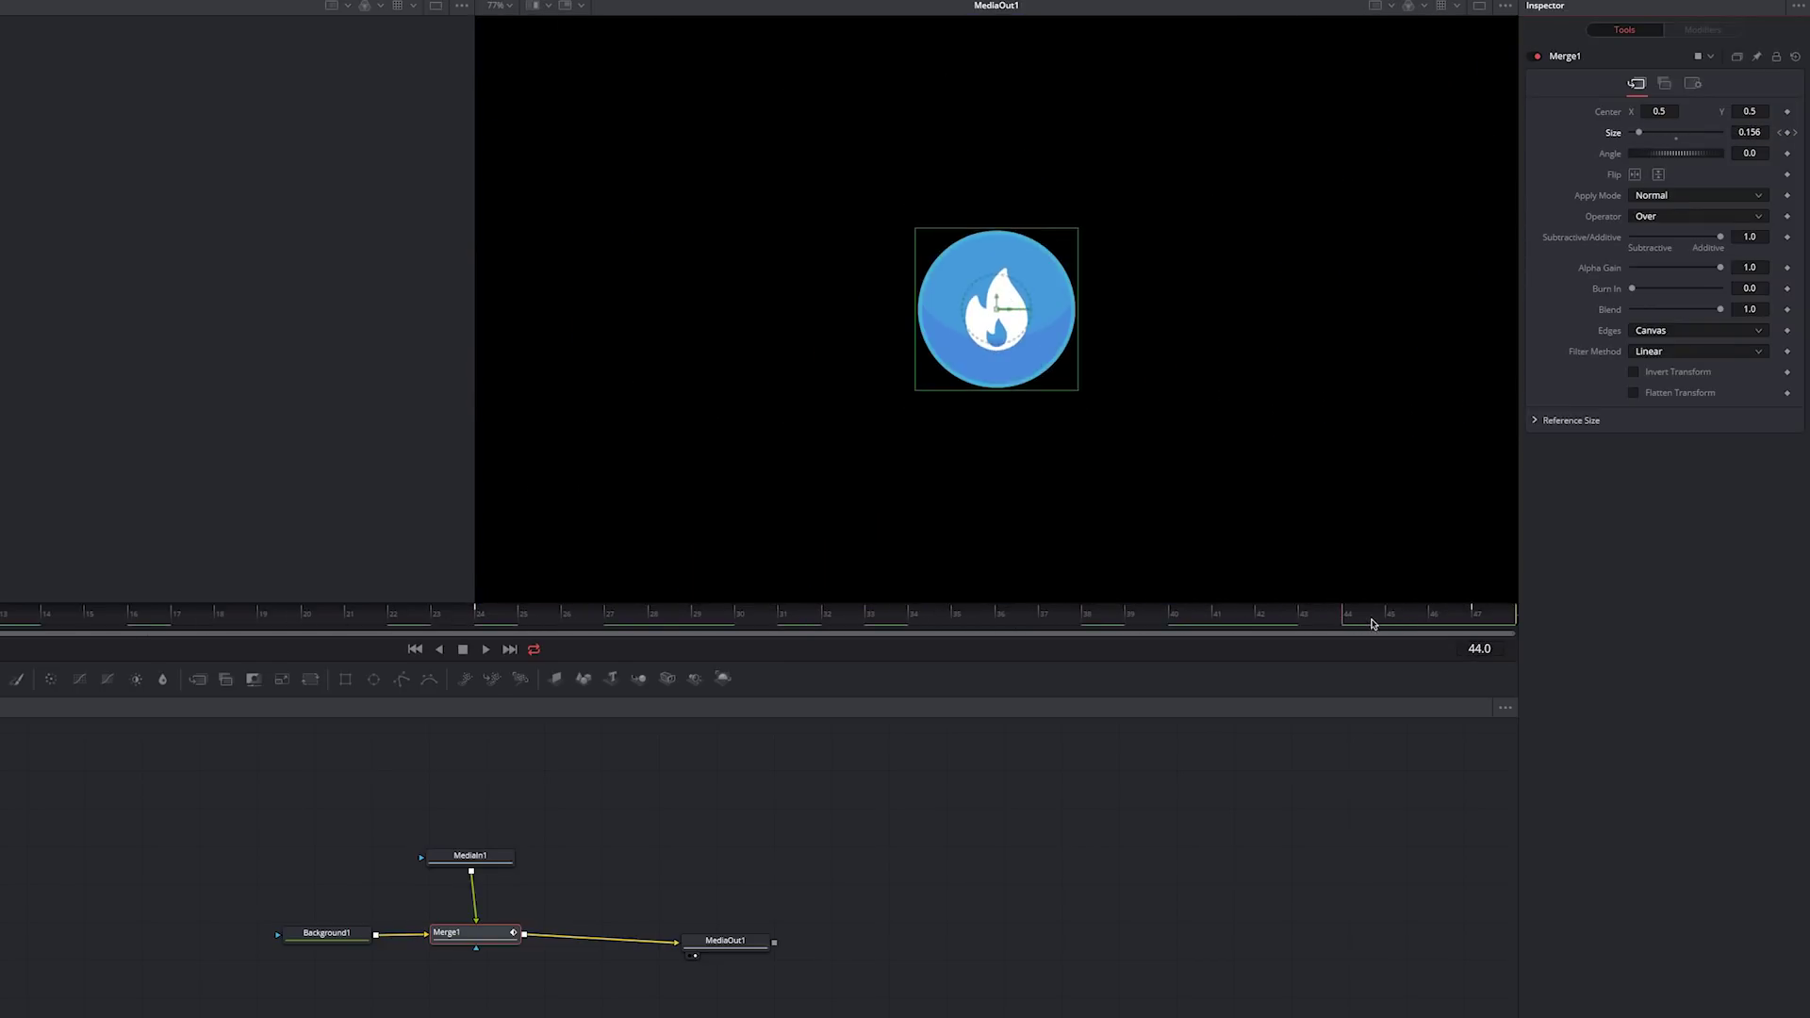
# Keyframe Merge1's Angle at -360 on frame 0 and 360 on frame 47.
pyautogui.moveTo(1377, 617); pyautogui.dragTo(3, 618)
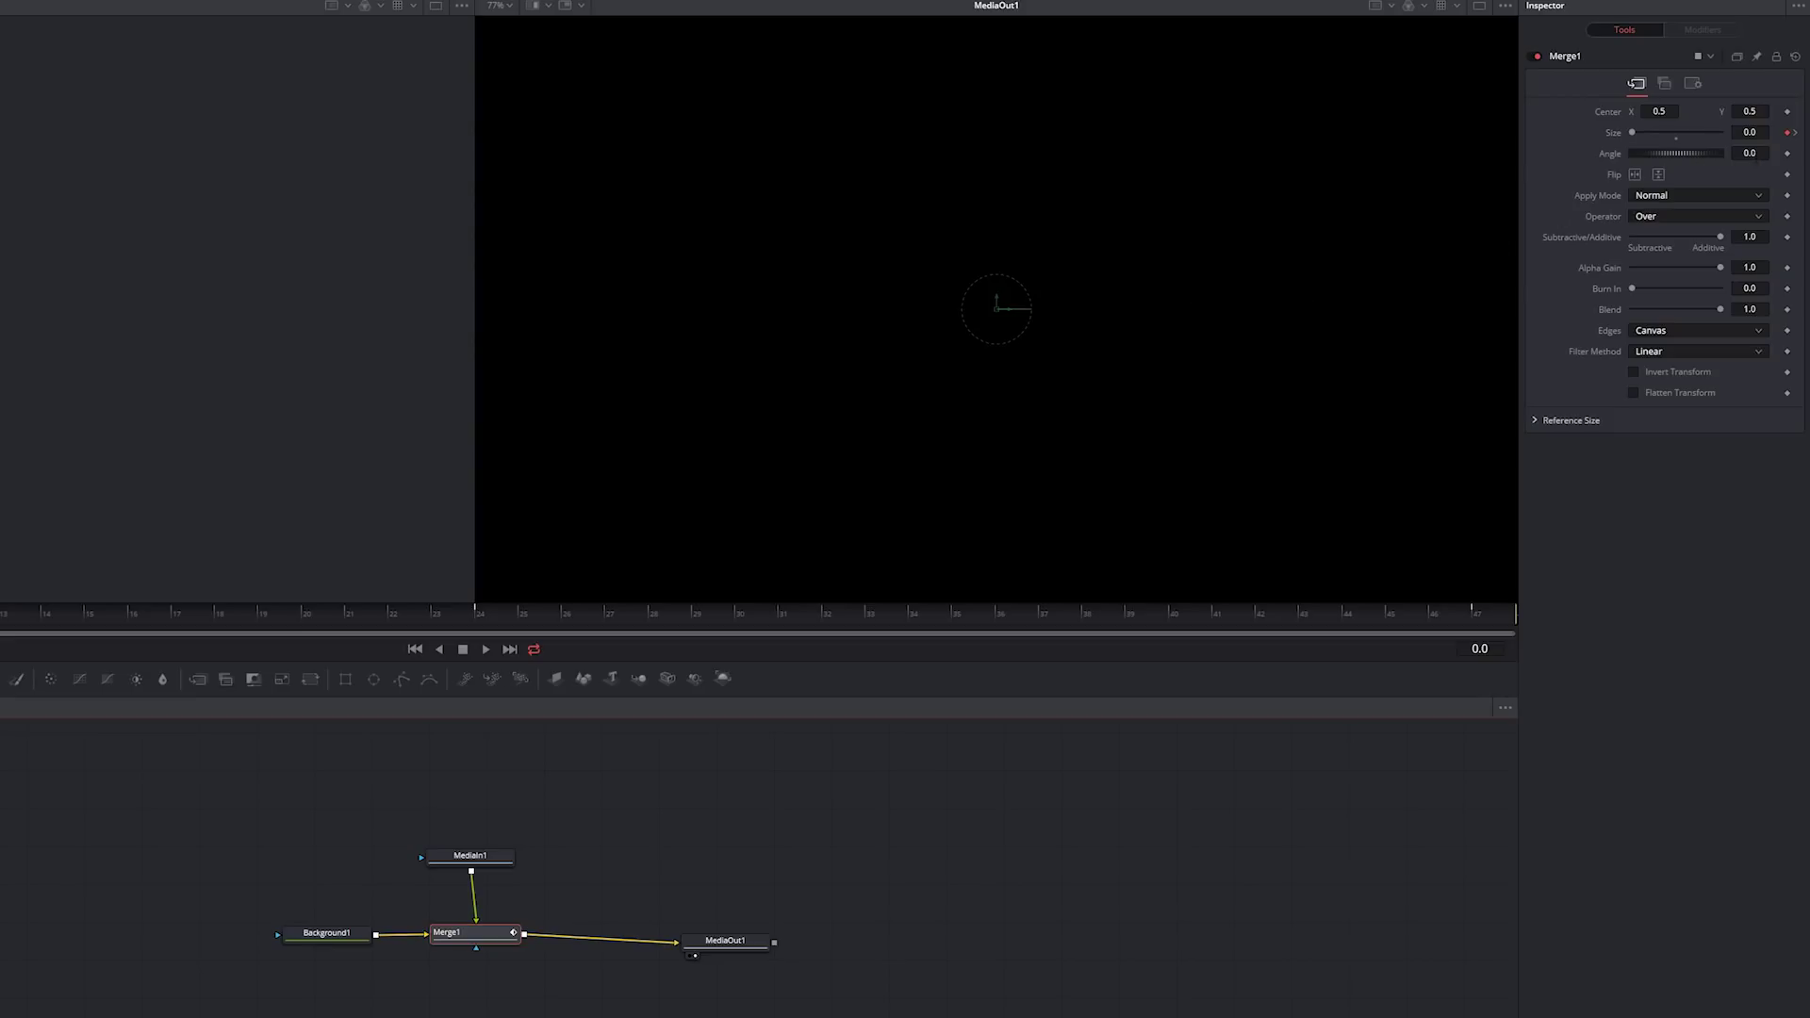
pyautogui.click(1743, 154)
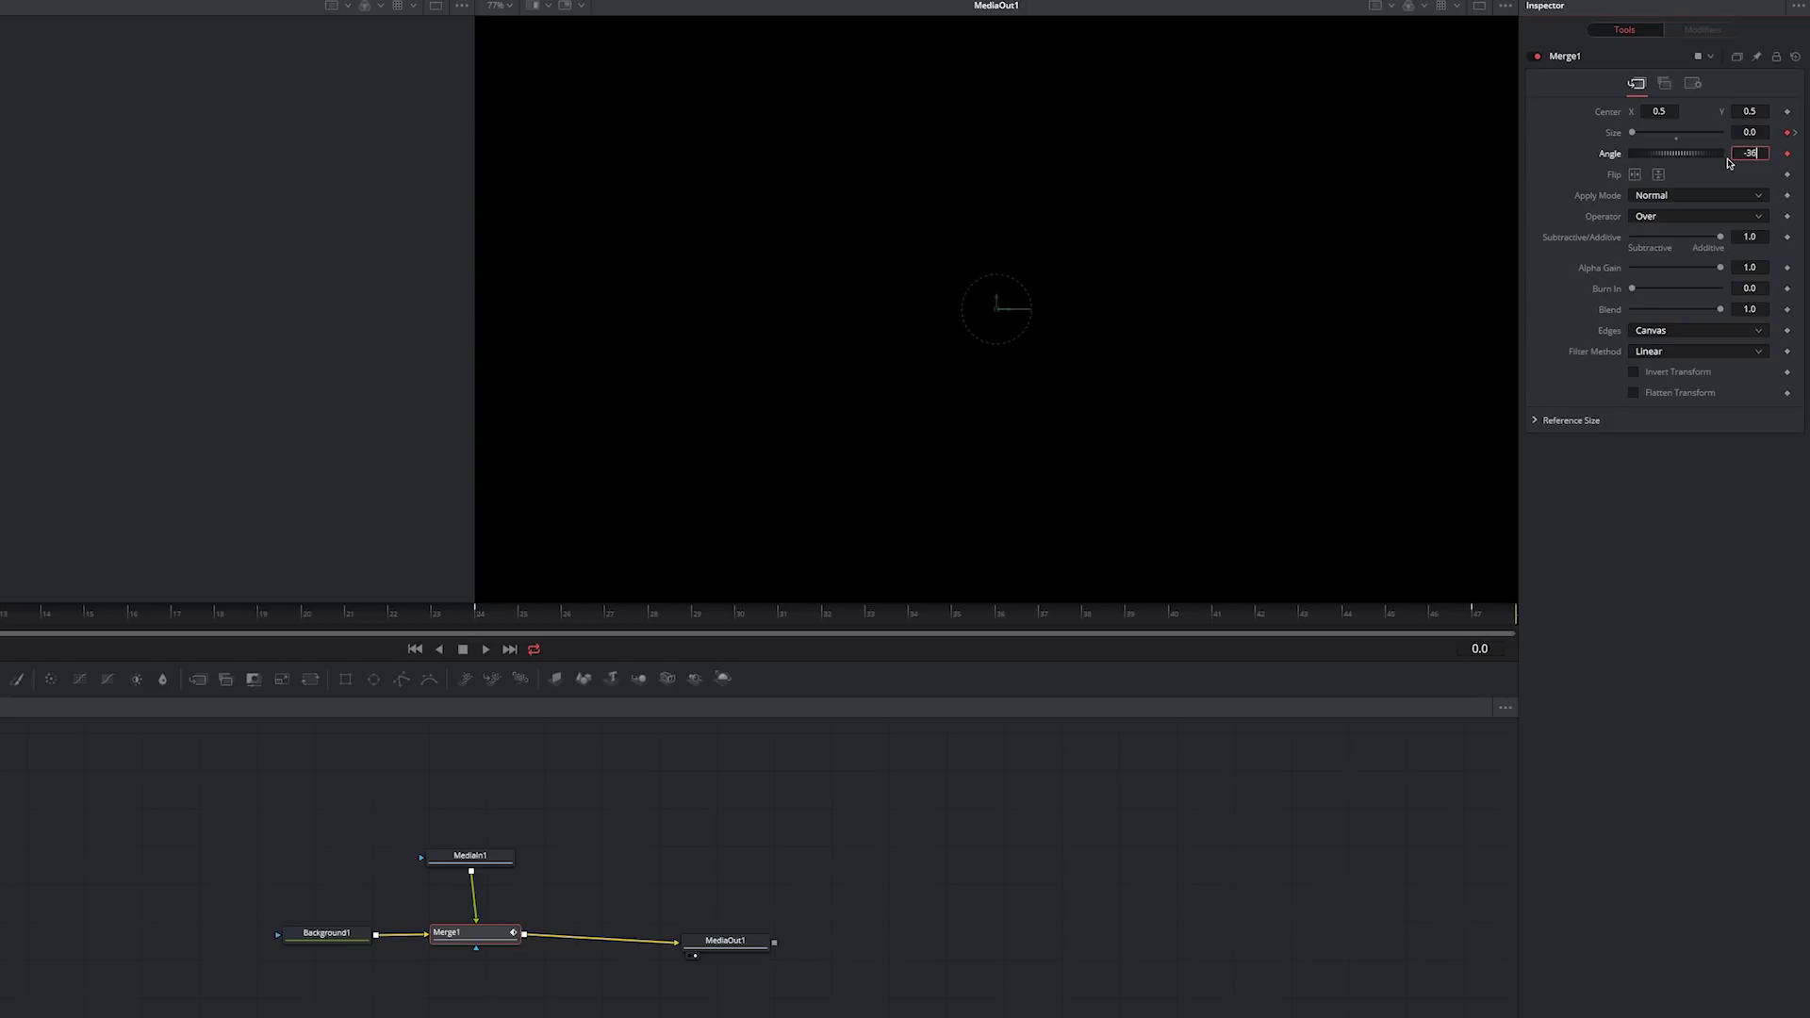
pyautogui.write('-360')
pyautogui.press('Tab')
pyautogui.click(1481, 624)
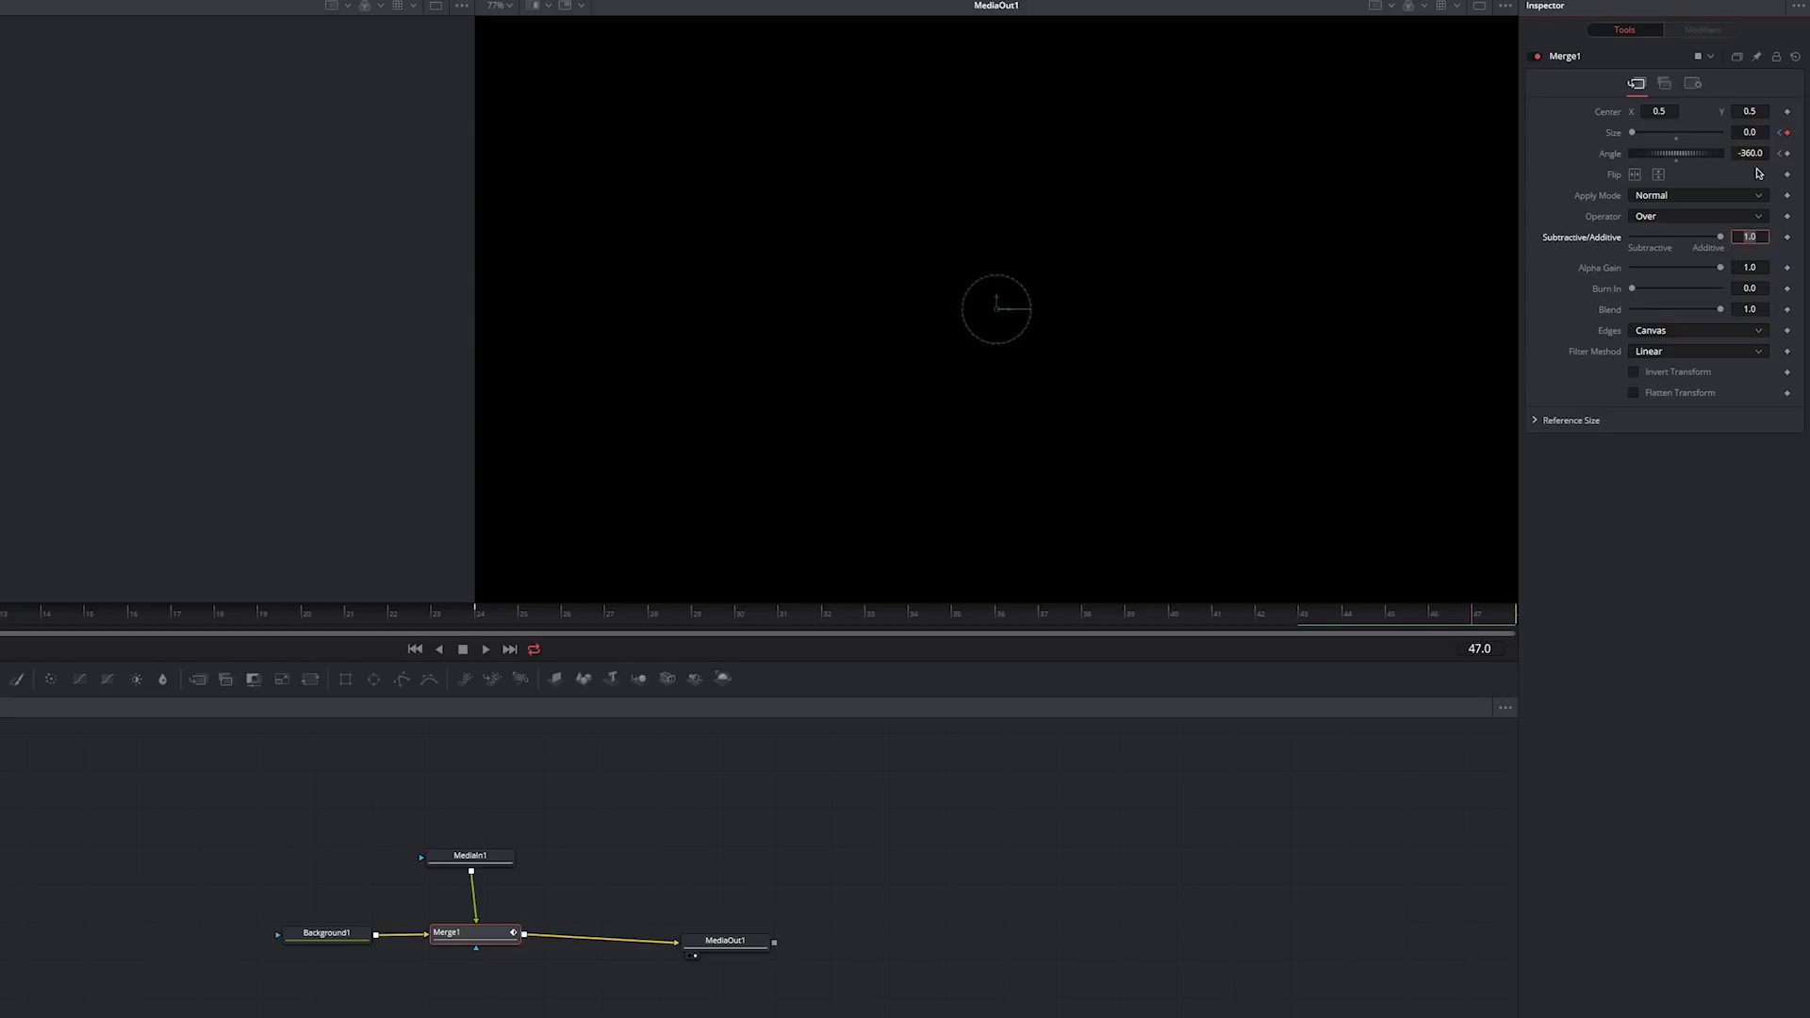
pyautogui.click(1747, 154)
pyautogui.write('360')
pyautogui.press('Tab')
# Set Merge1's Angle to 0 at frame 24 so the logo is upright at full size.
pyautogui.moveTo(0, 620); pyautogui.dragTo(478, 637)
pyautogui.click(482, 647)
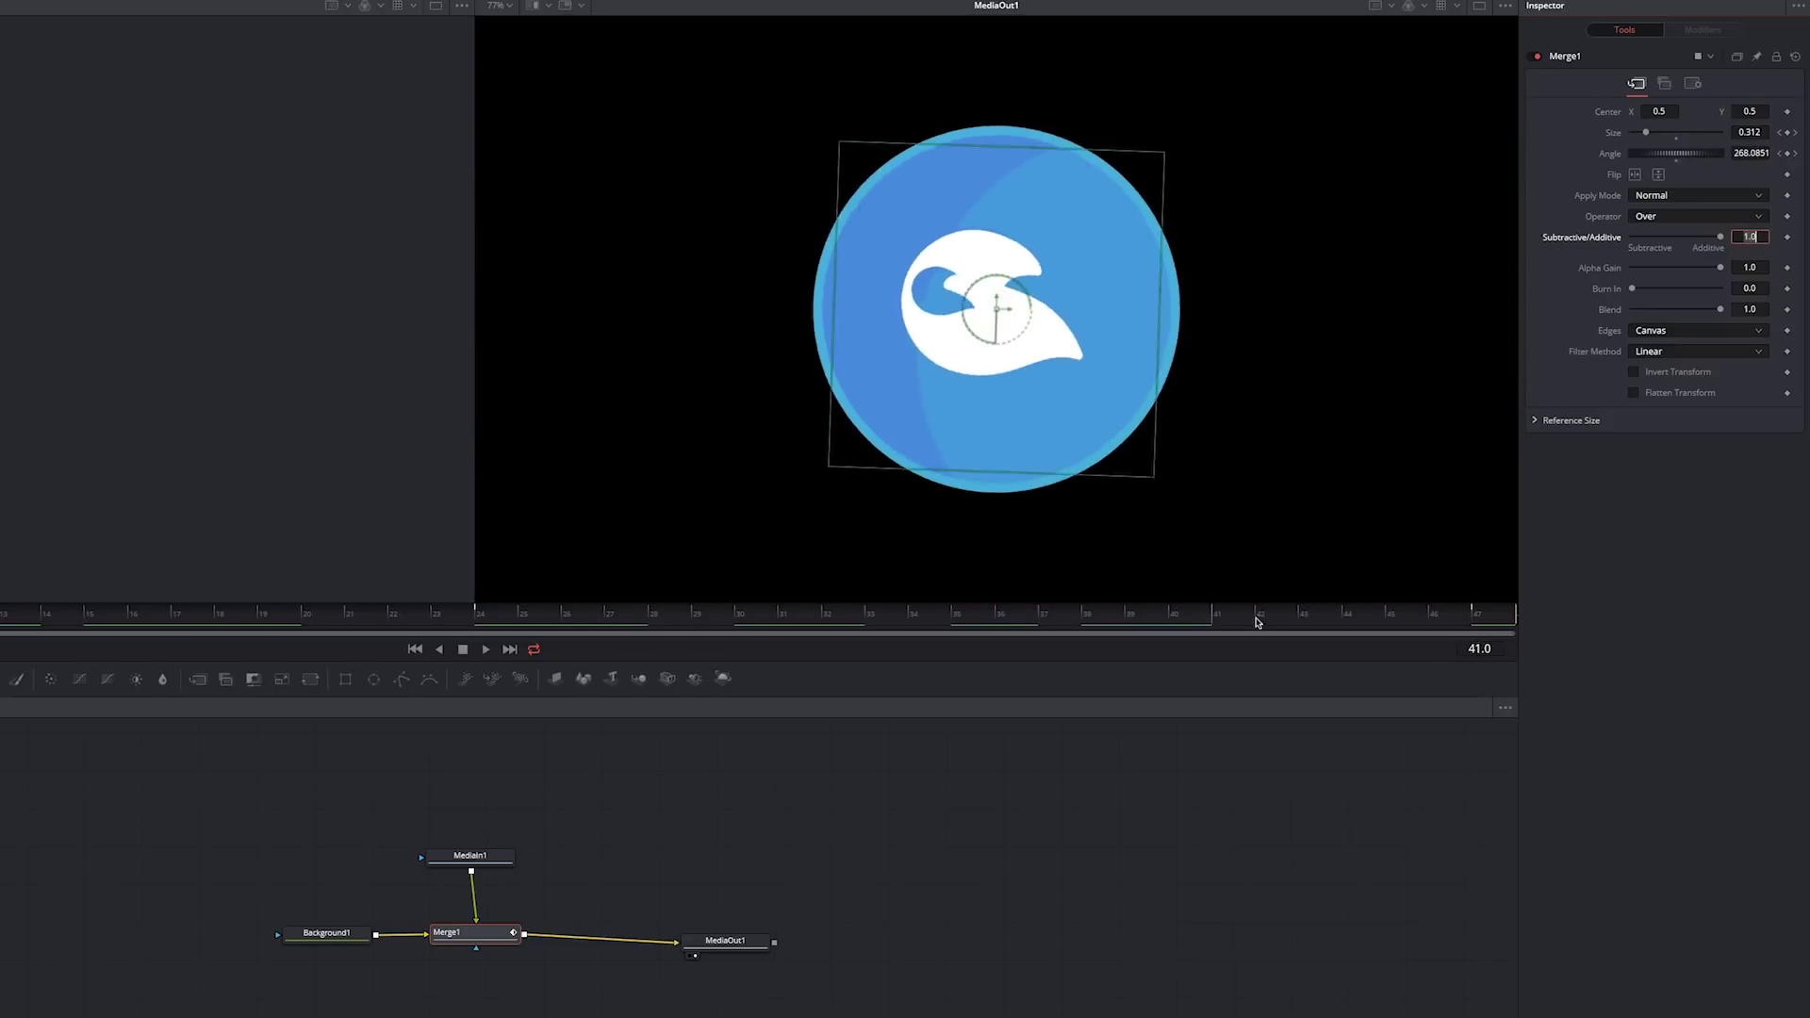
pyautogui.moveTo(1270, 619); pyautogui.dragTo(479, 603)
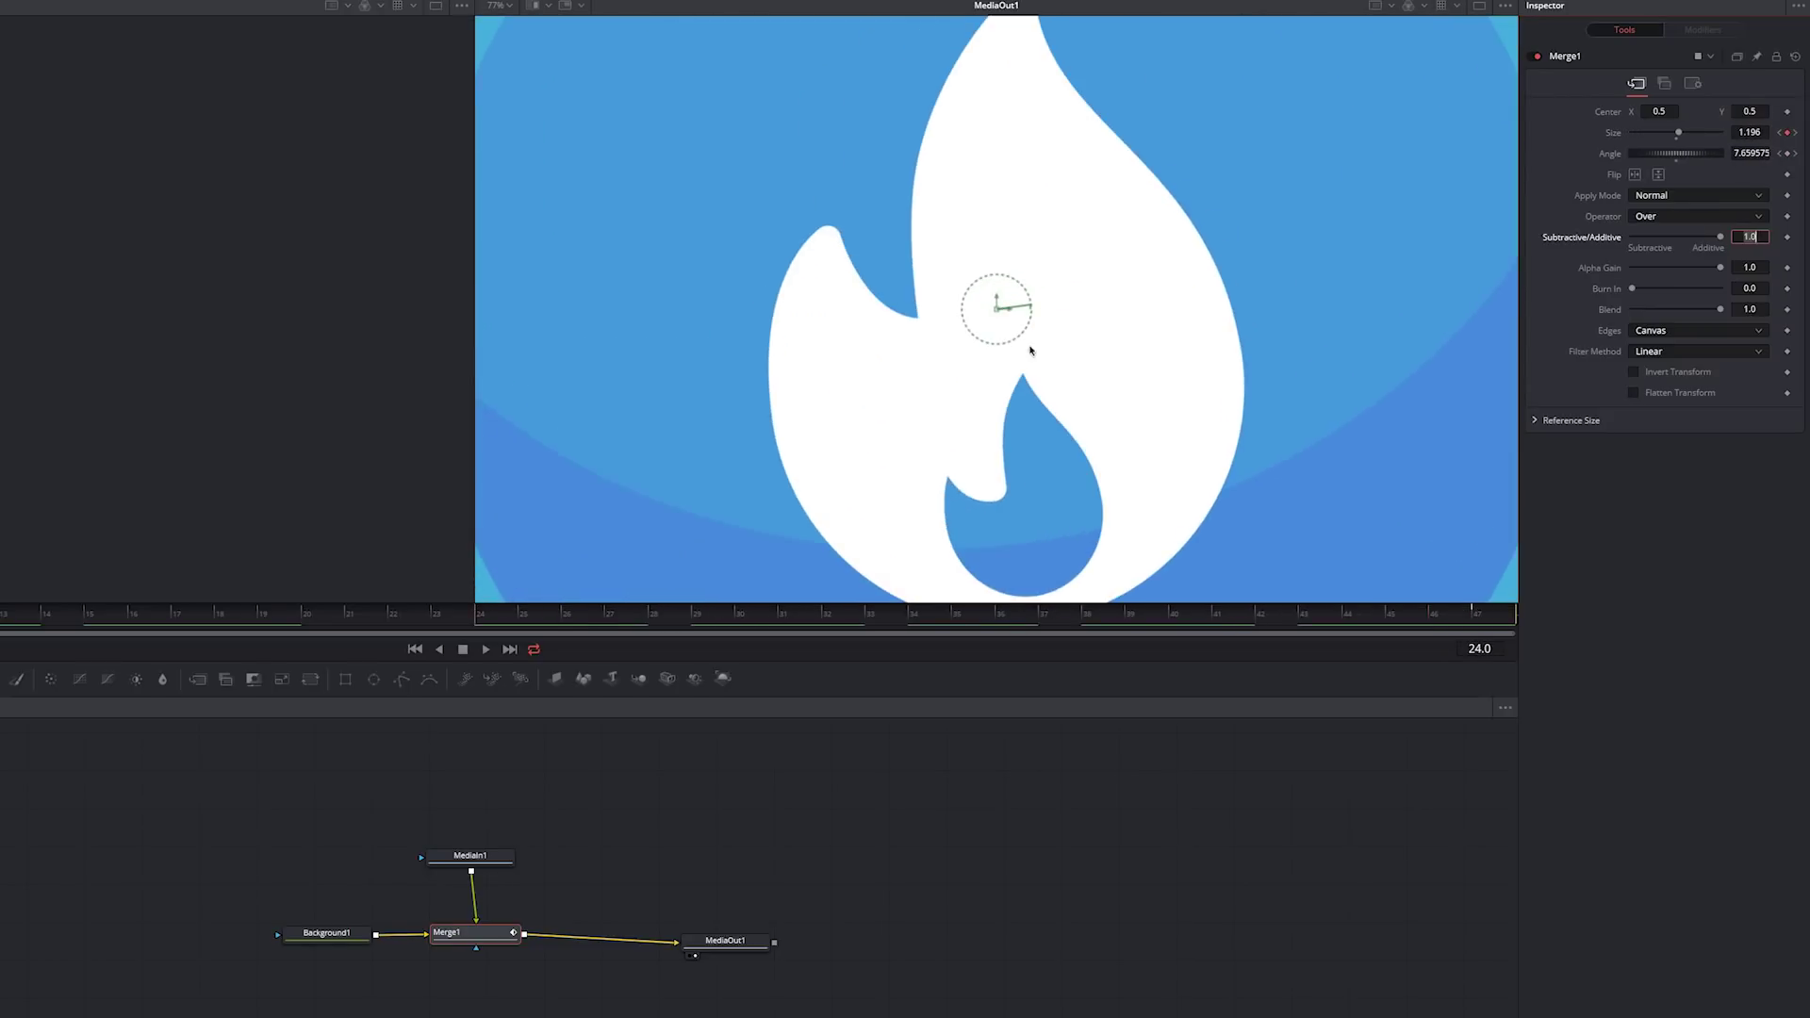
pyautogui.hotkey('shift', 'Tab')
pyautogui.press('Tab')
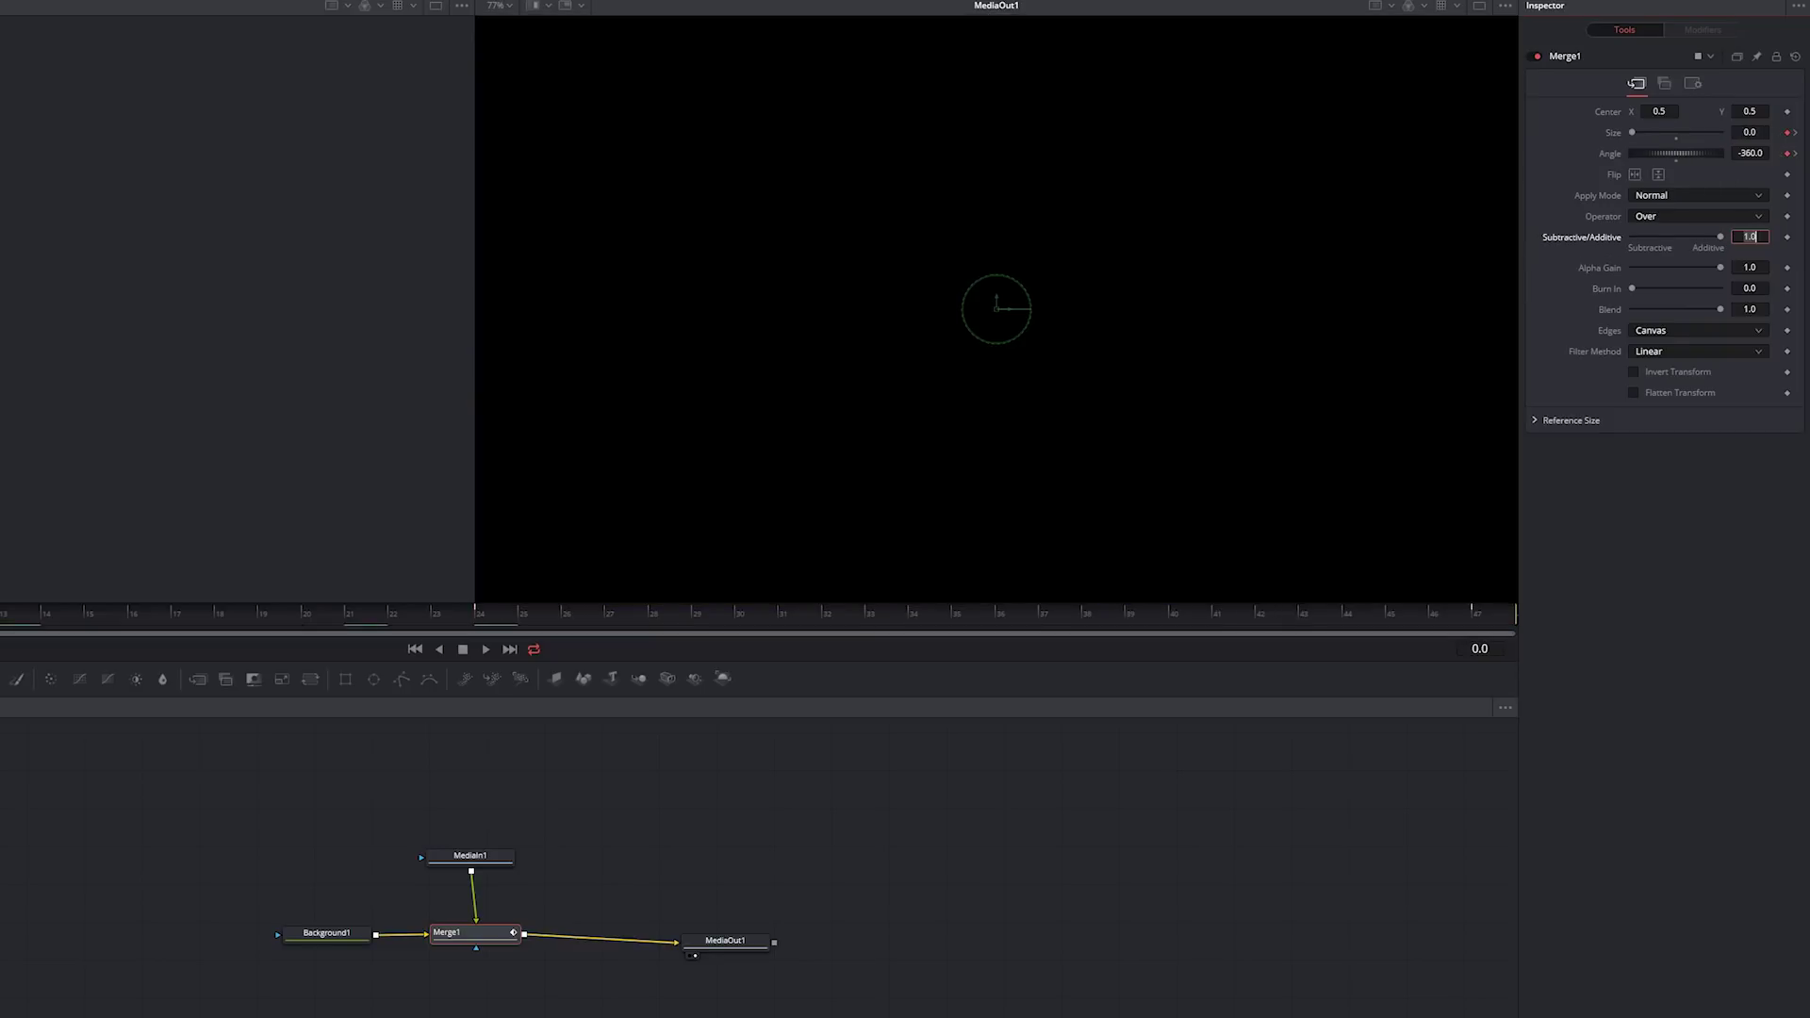
# Preview the logo's scaling and spinning animation across the whole composition.
pyautogui.moveTo(0, 613); pyautogui.dragTo(1325, 600)
pyautogui.moveTo(1325, 601); pyautogui.dragTo(1480, 603)
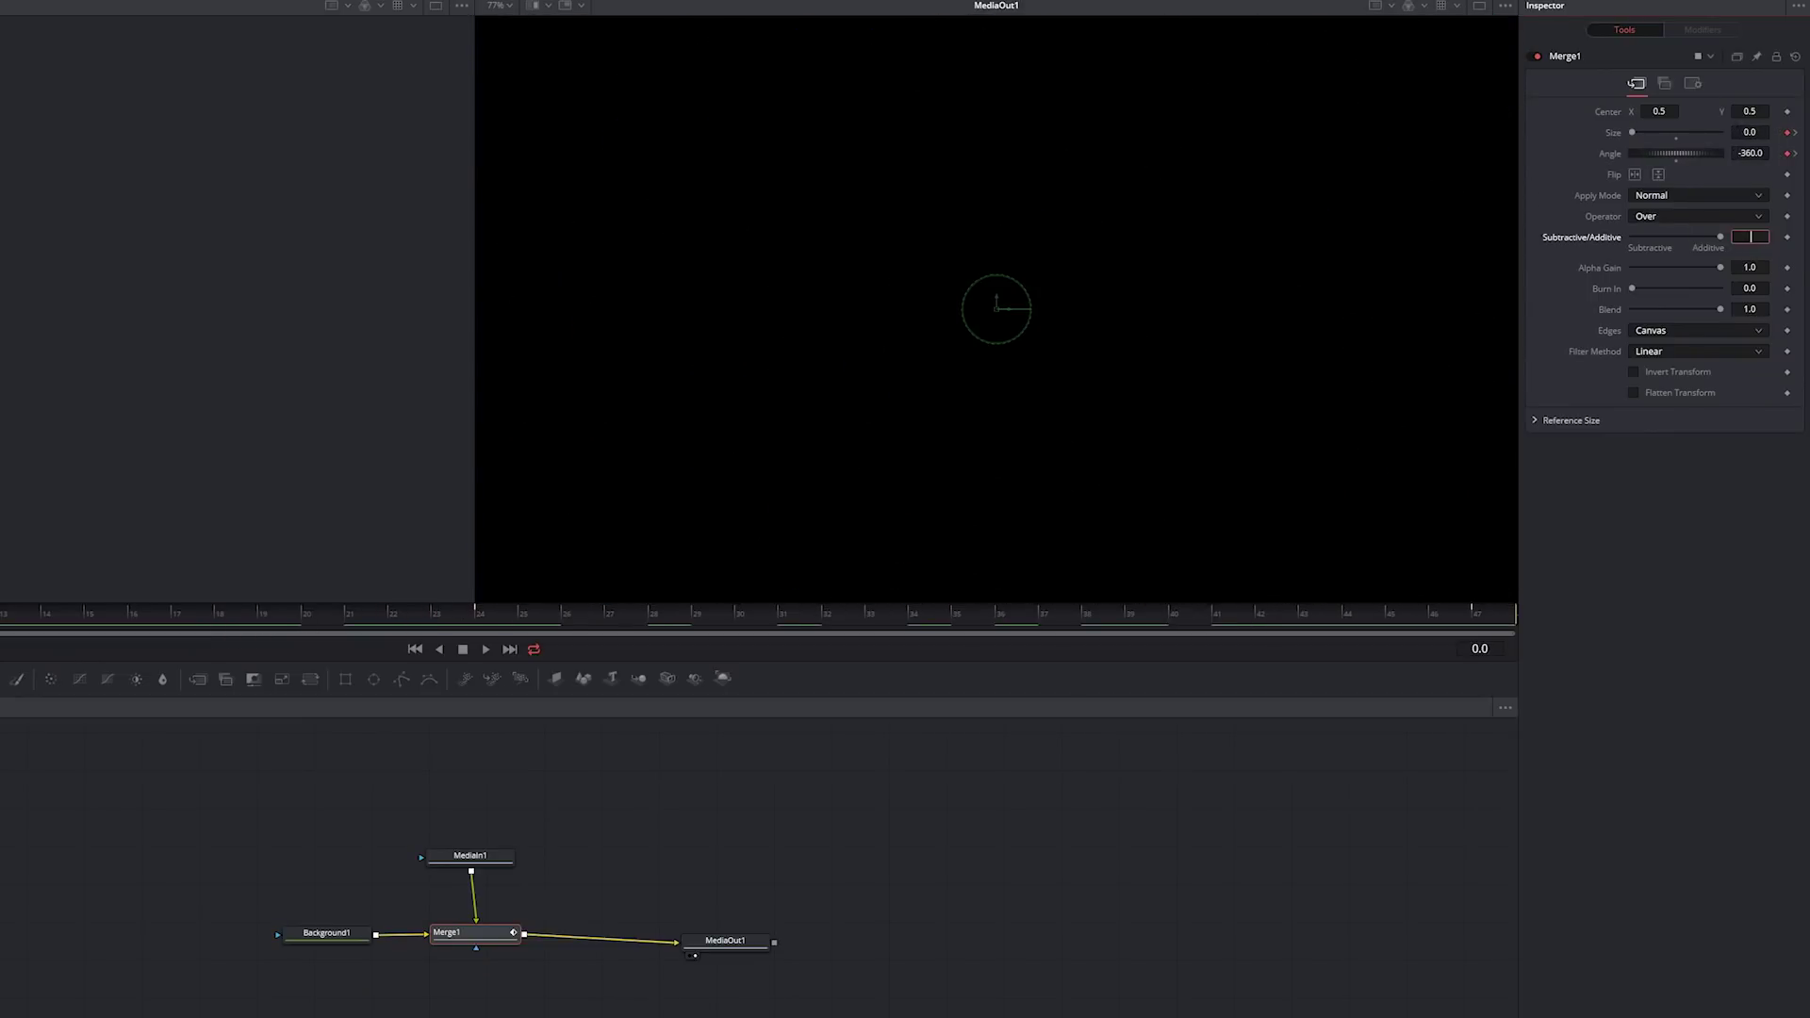
pyautogui.press('space')
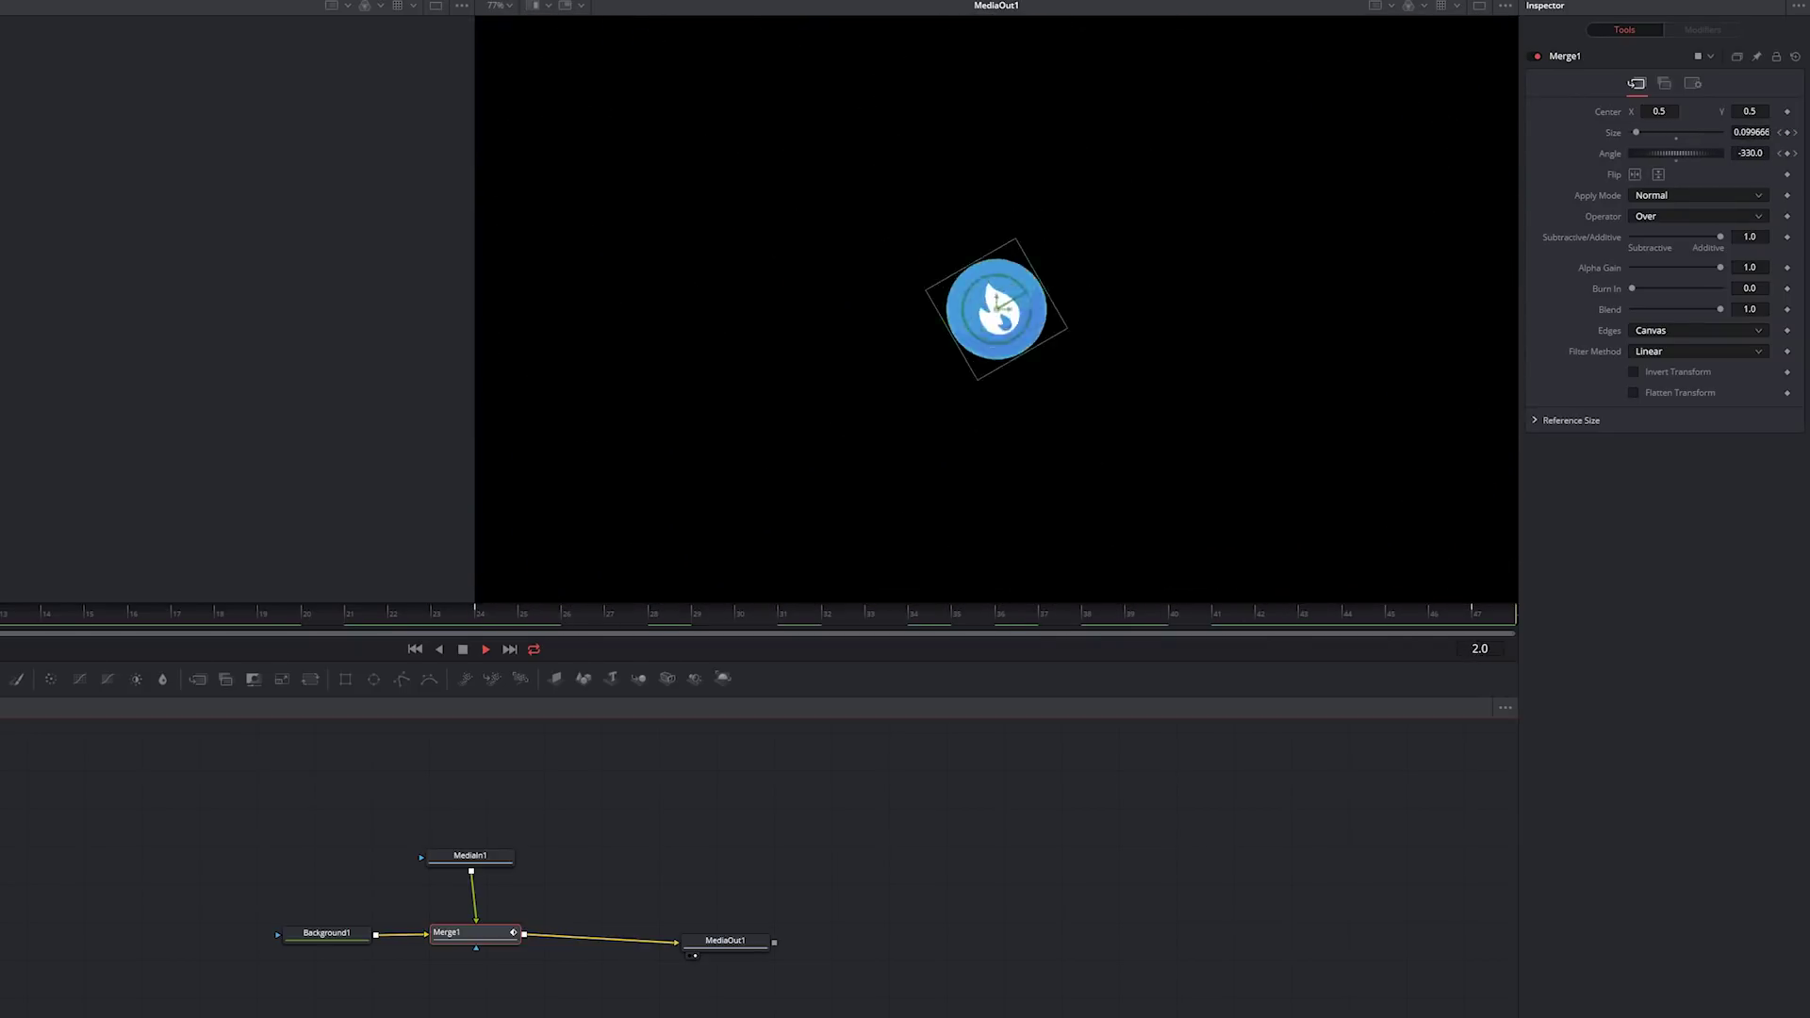
# Open the Spline editor and display Merge1's Size and Angle animation curves.
pyautogui.click(497, 614)
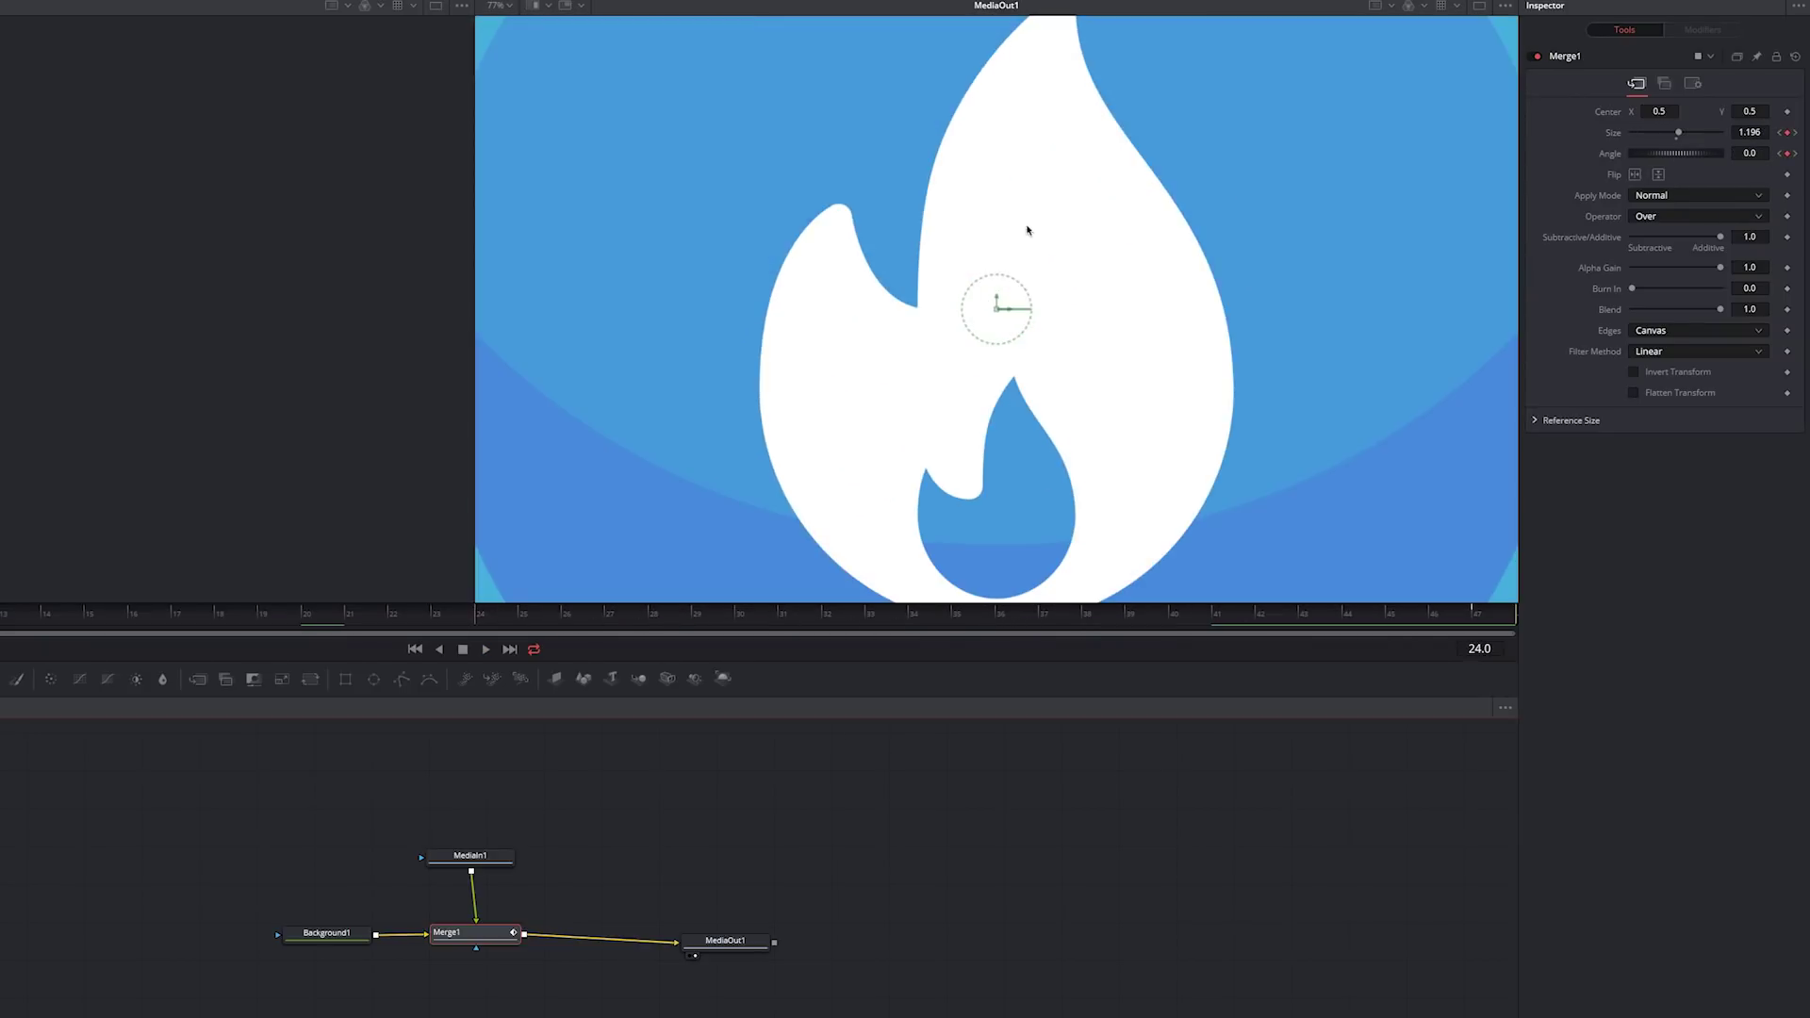
pyautogui.click(1493, 26)
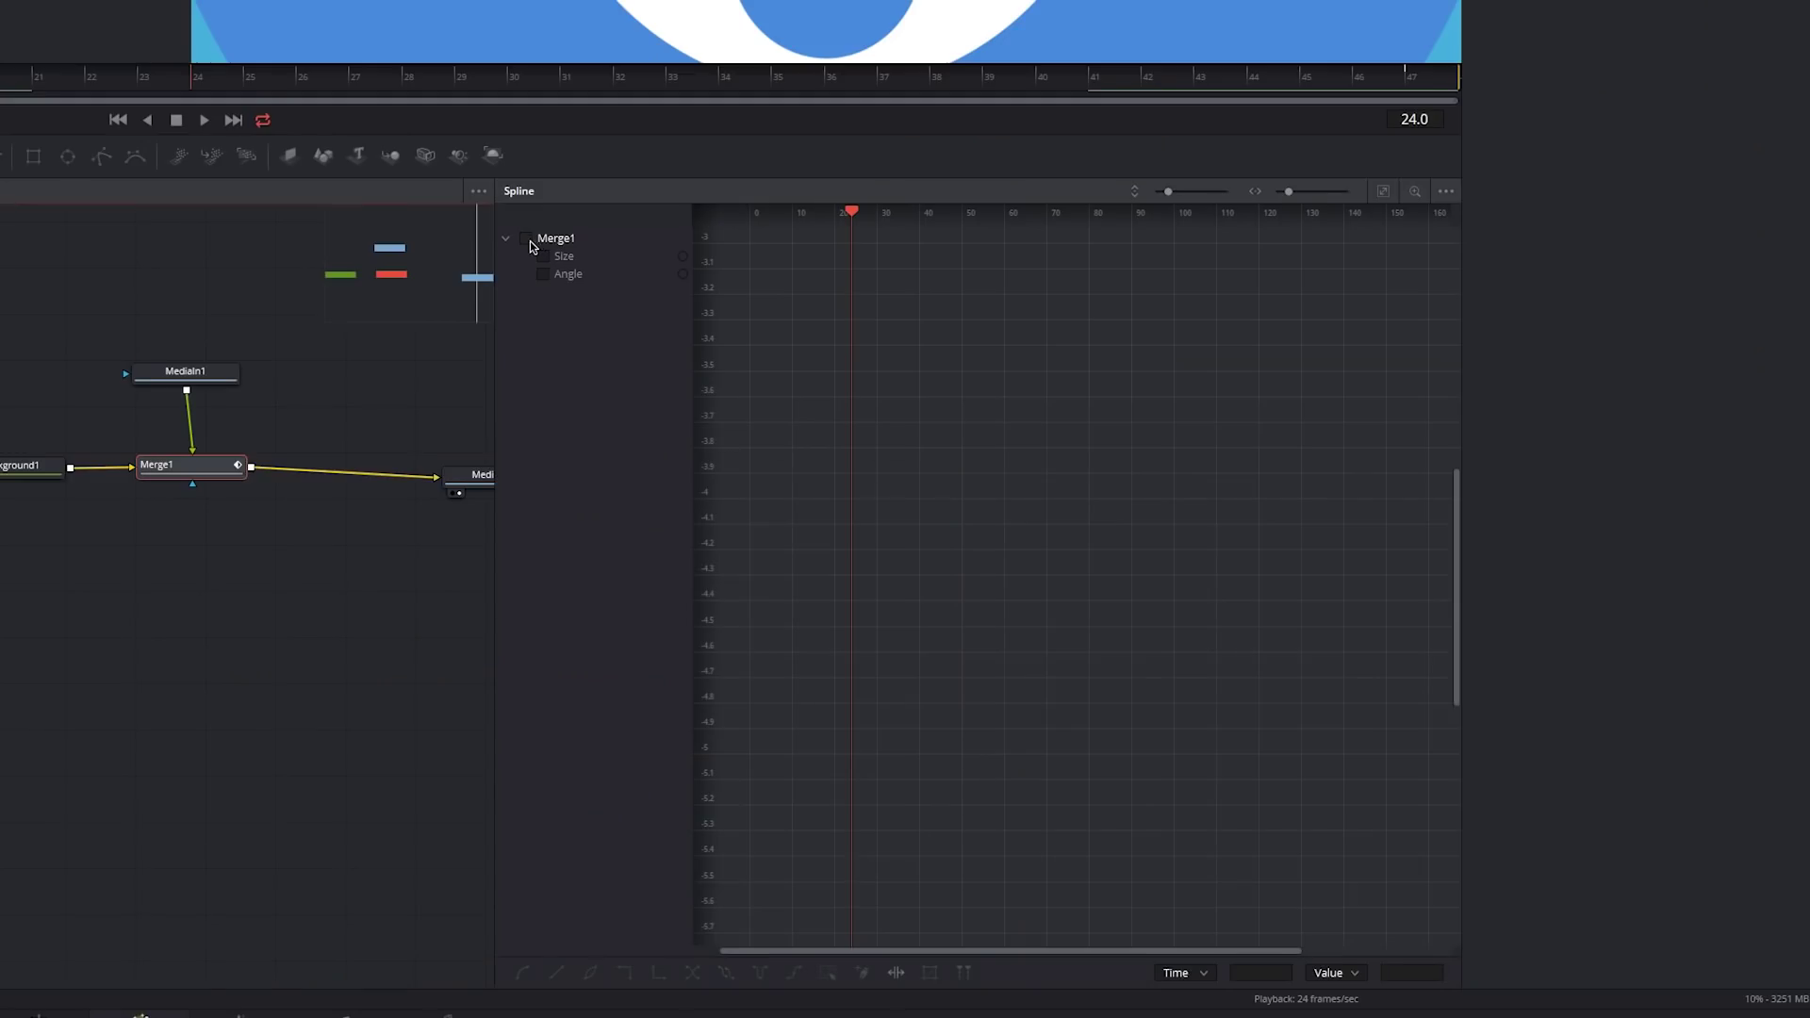
pyautogui.click(526, 238)
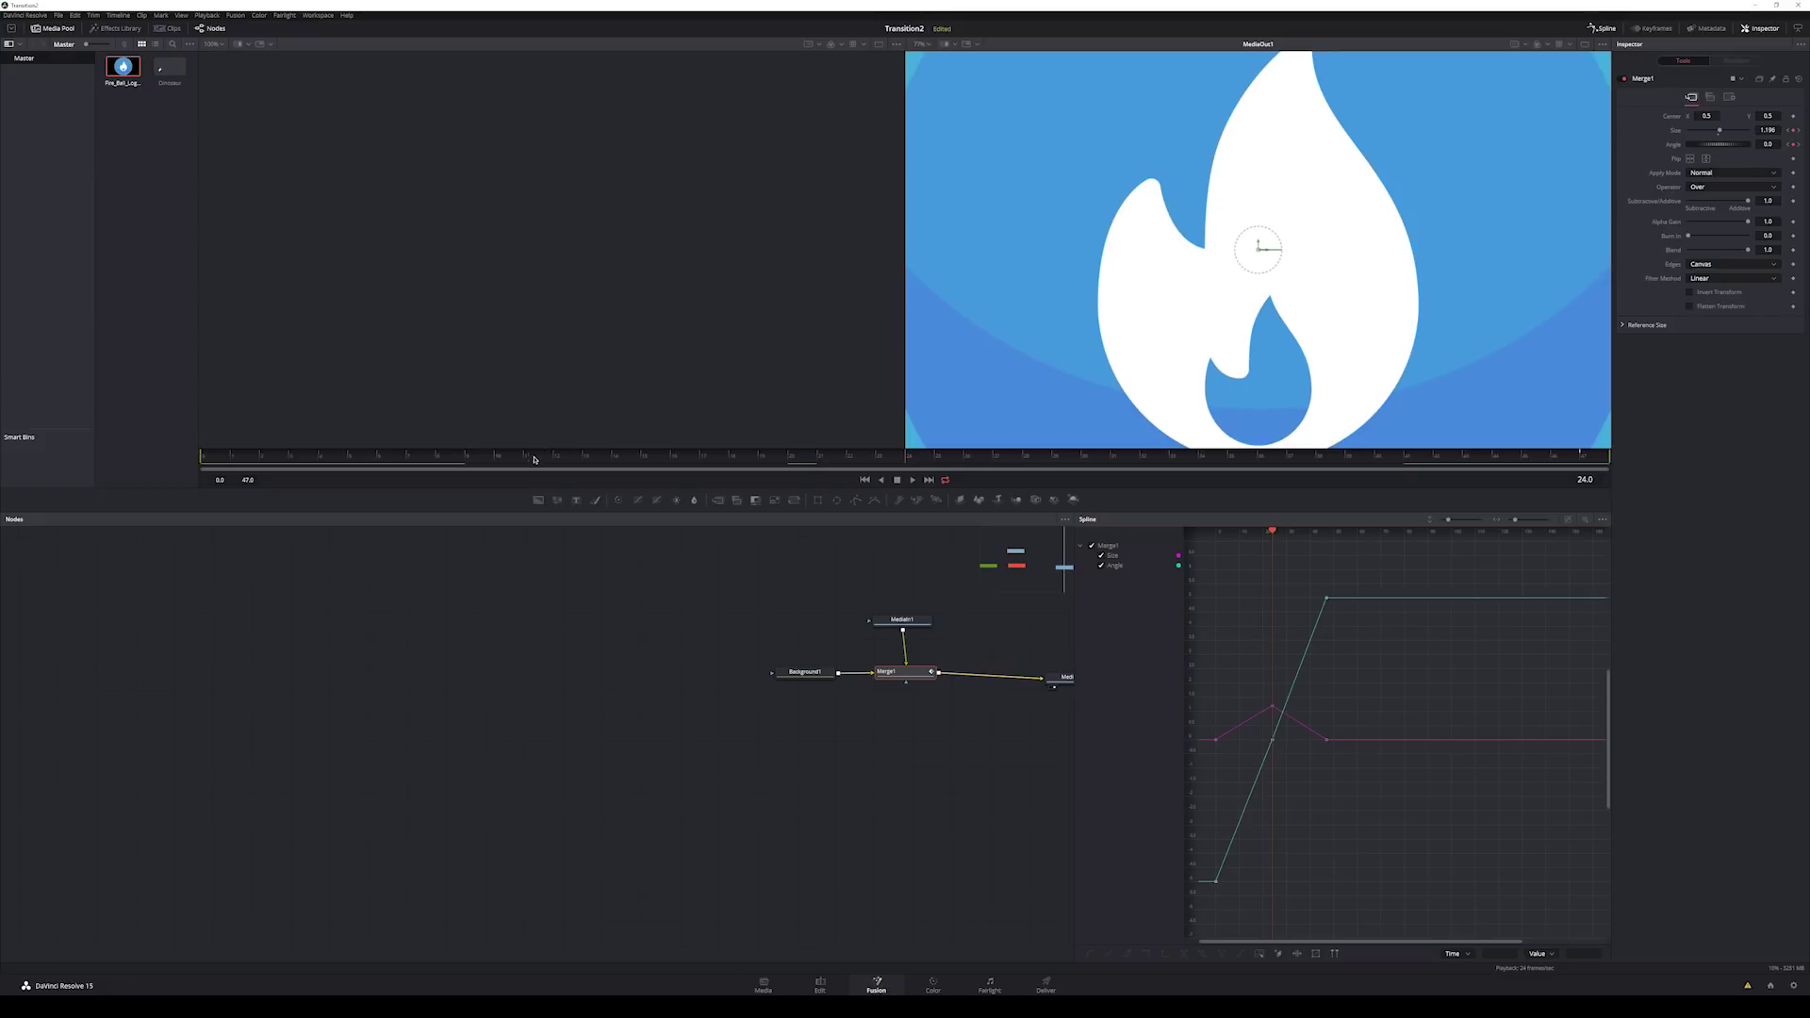
# Smooth the Size curve's middle keyframe at frame 24 and play the composition.
pyautogui.moveTo(535, 461); pyautogui.dragTo(907, 456)
pyautogui.moveTo(1256, 685); pyautogui.dragTo(1284, 721)
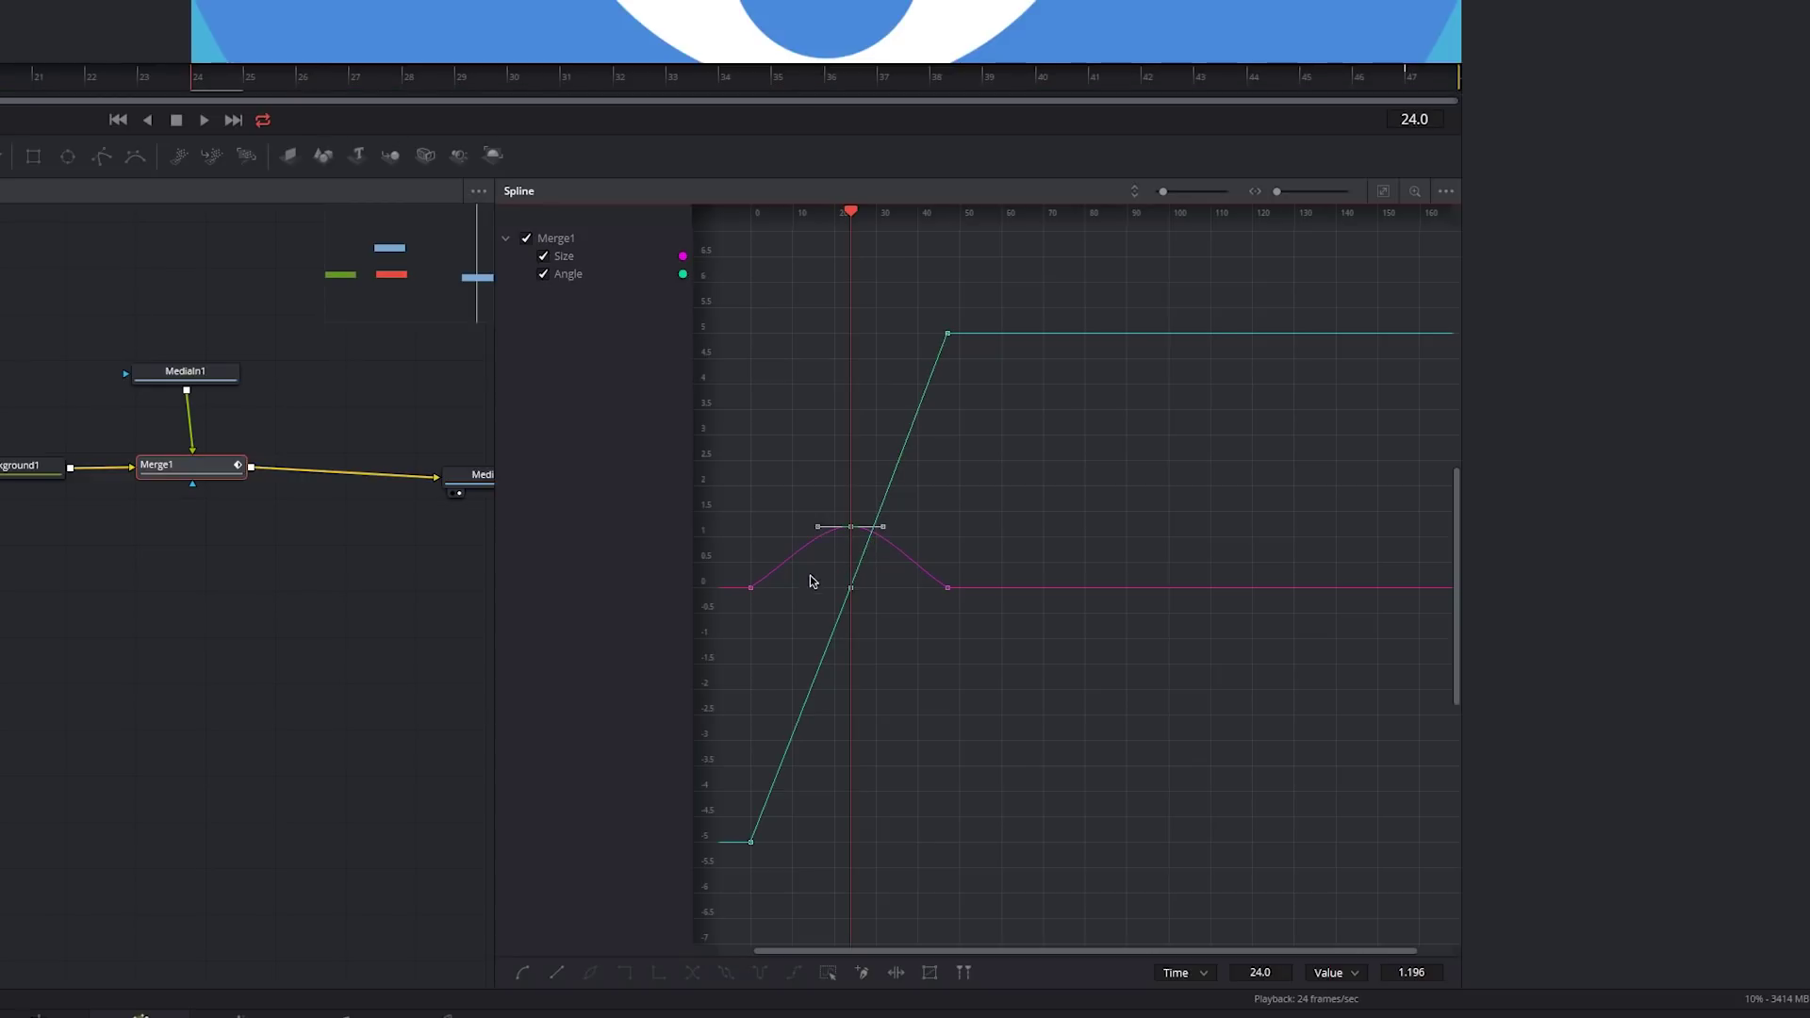
pyautogui.press('s')
pyautogui.press('space')
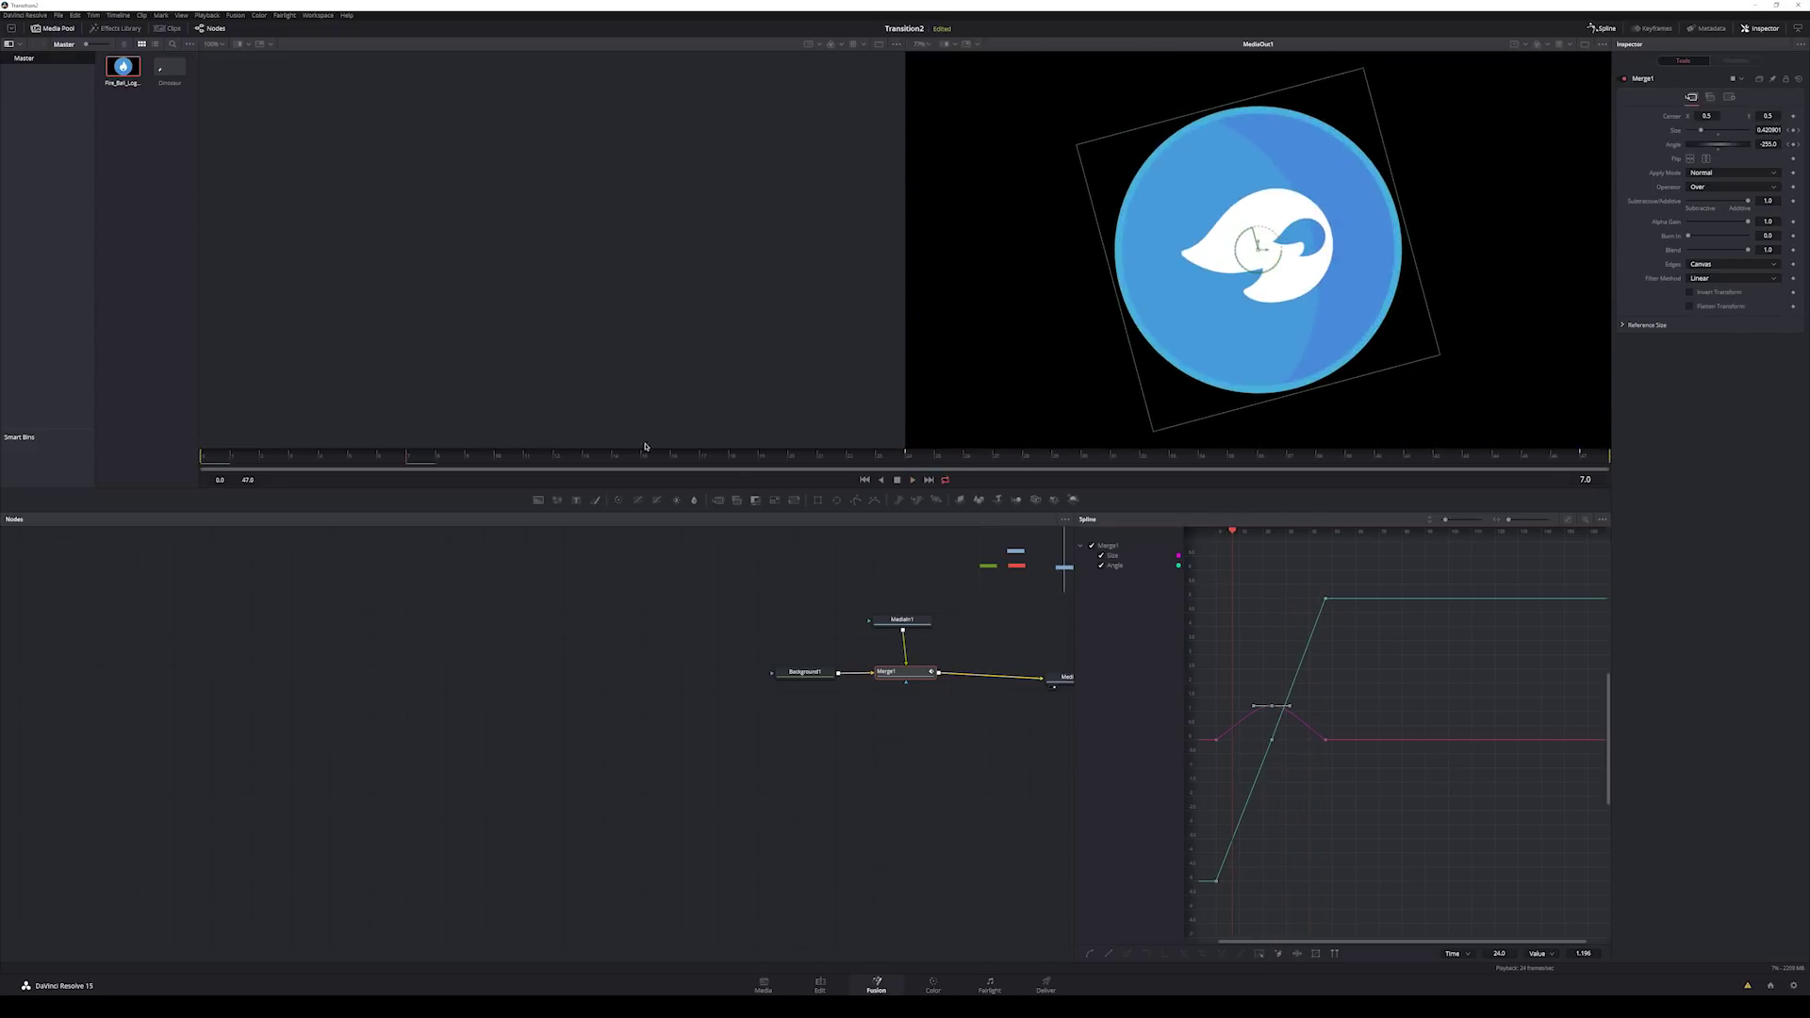
# Smooth the Angle curve's keyframe at frame 24 with flat handles and preview the eased spin.
pyautogui.moveTo(1289, 762); pyautogui.dragTo(1266, 731)
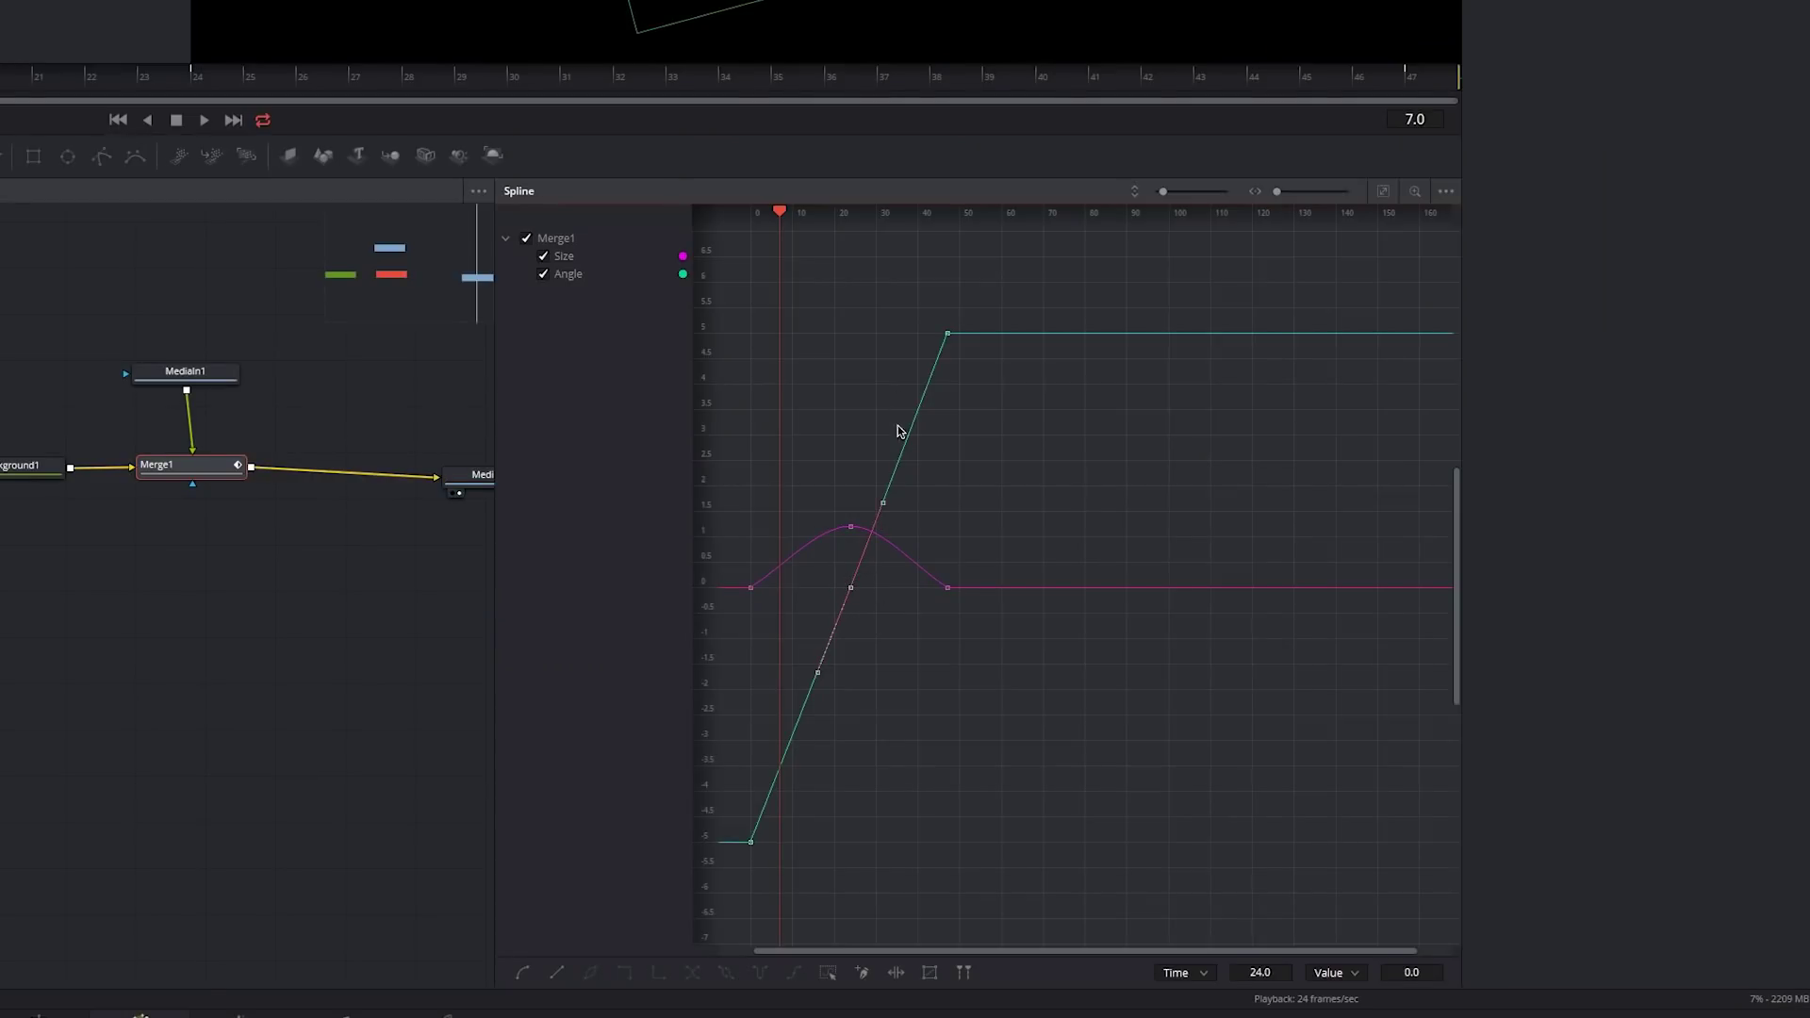
pyautogui.hotkey('shift', 's')
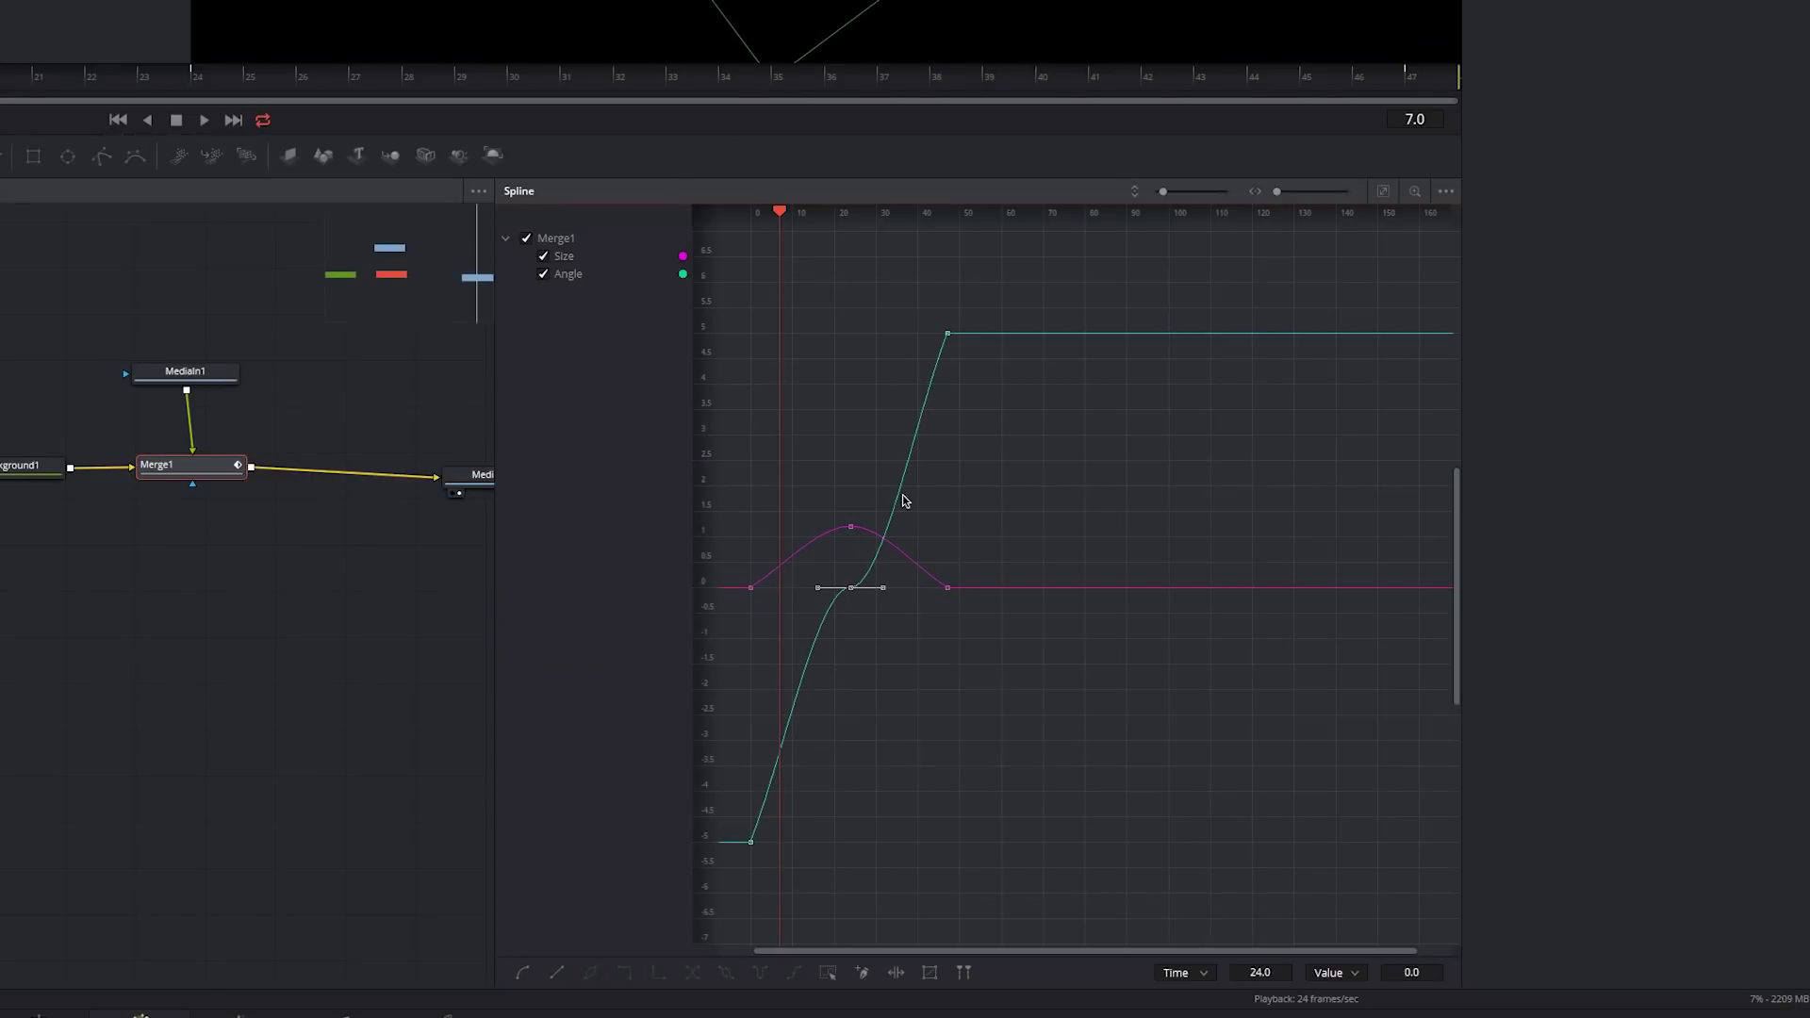
pyautogui.moveTo(780, 211); pyautogui.dragTo(755, 212)
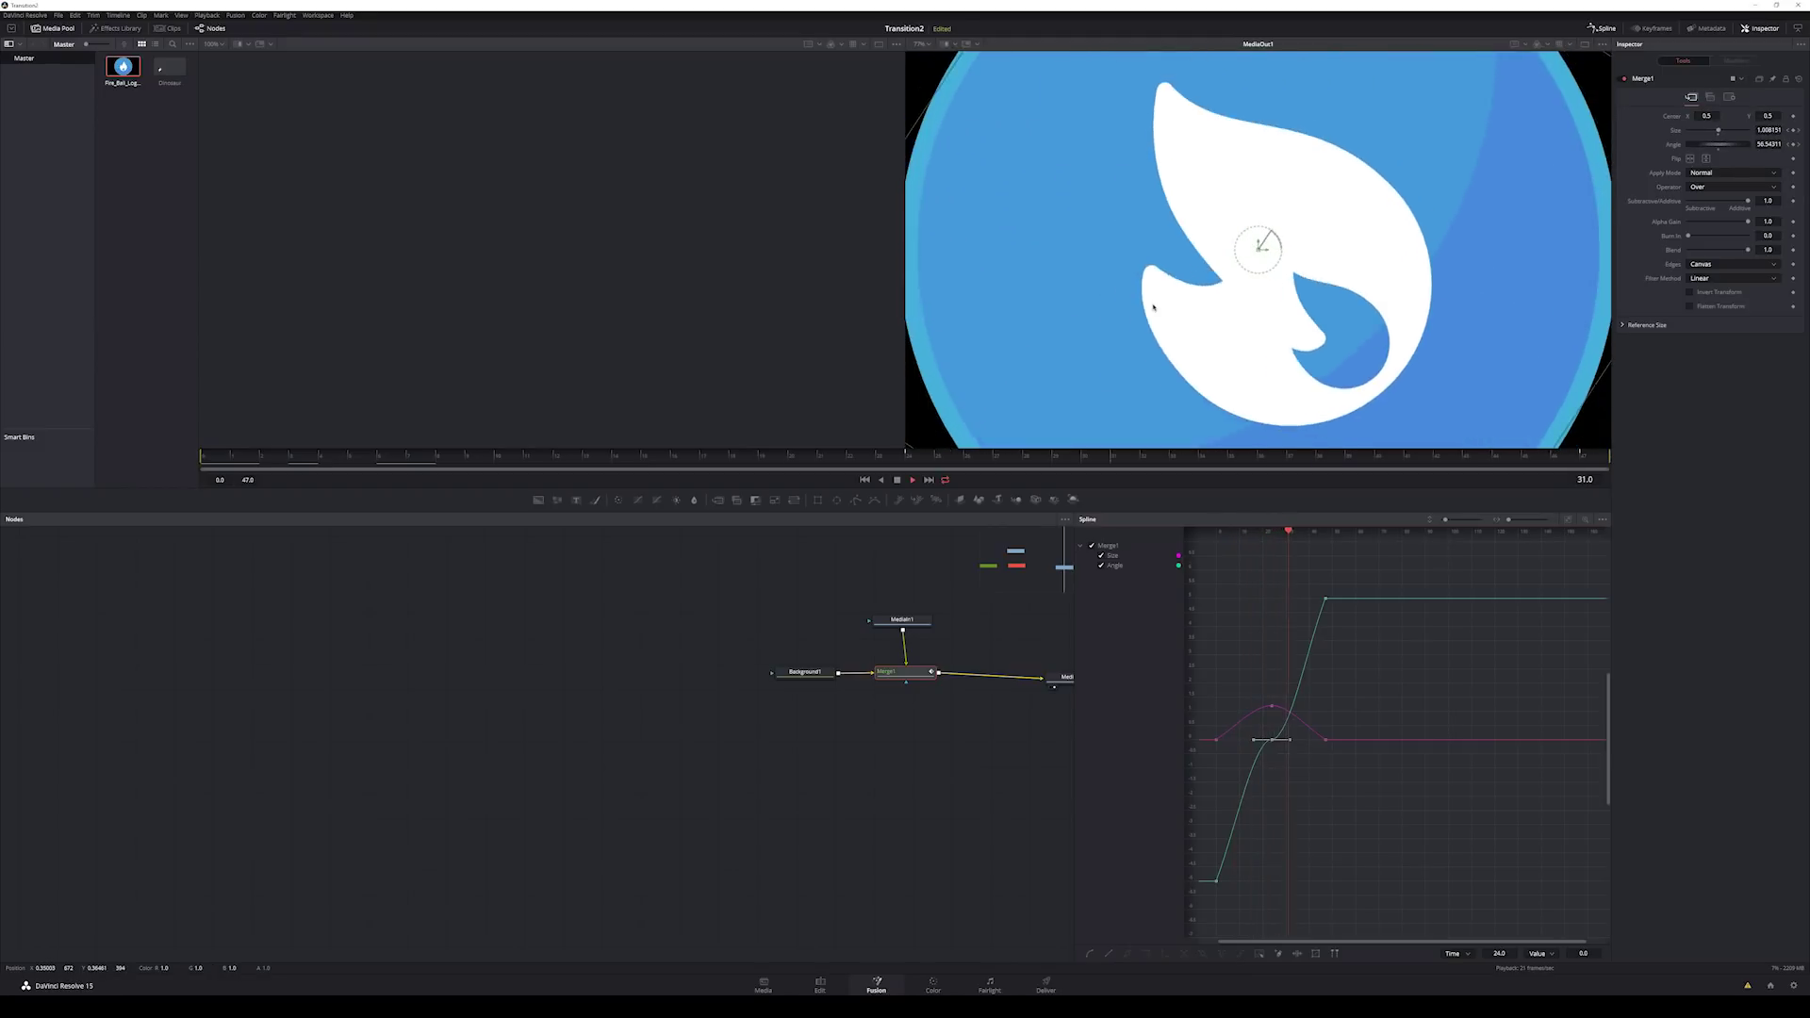
pyautogui.press('space')
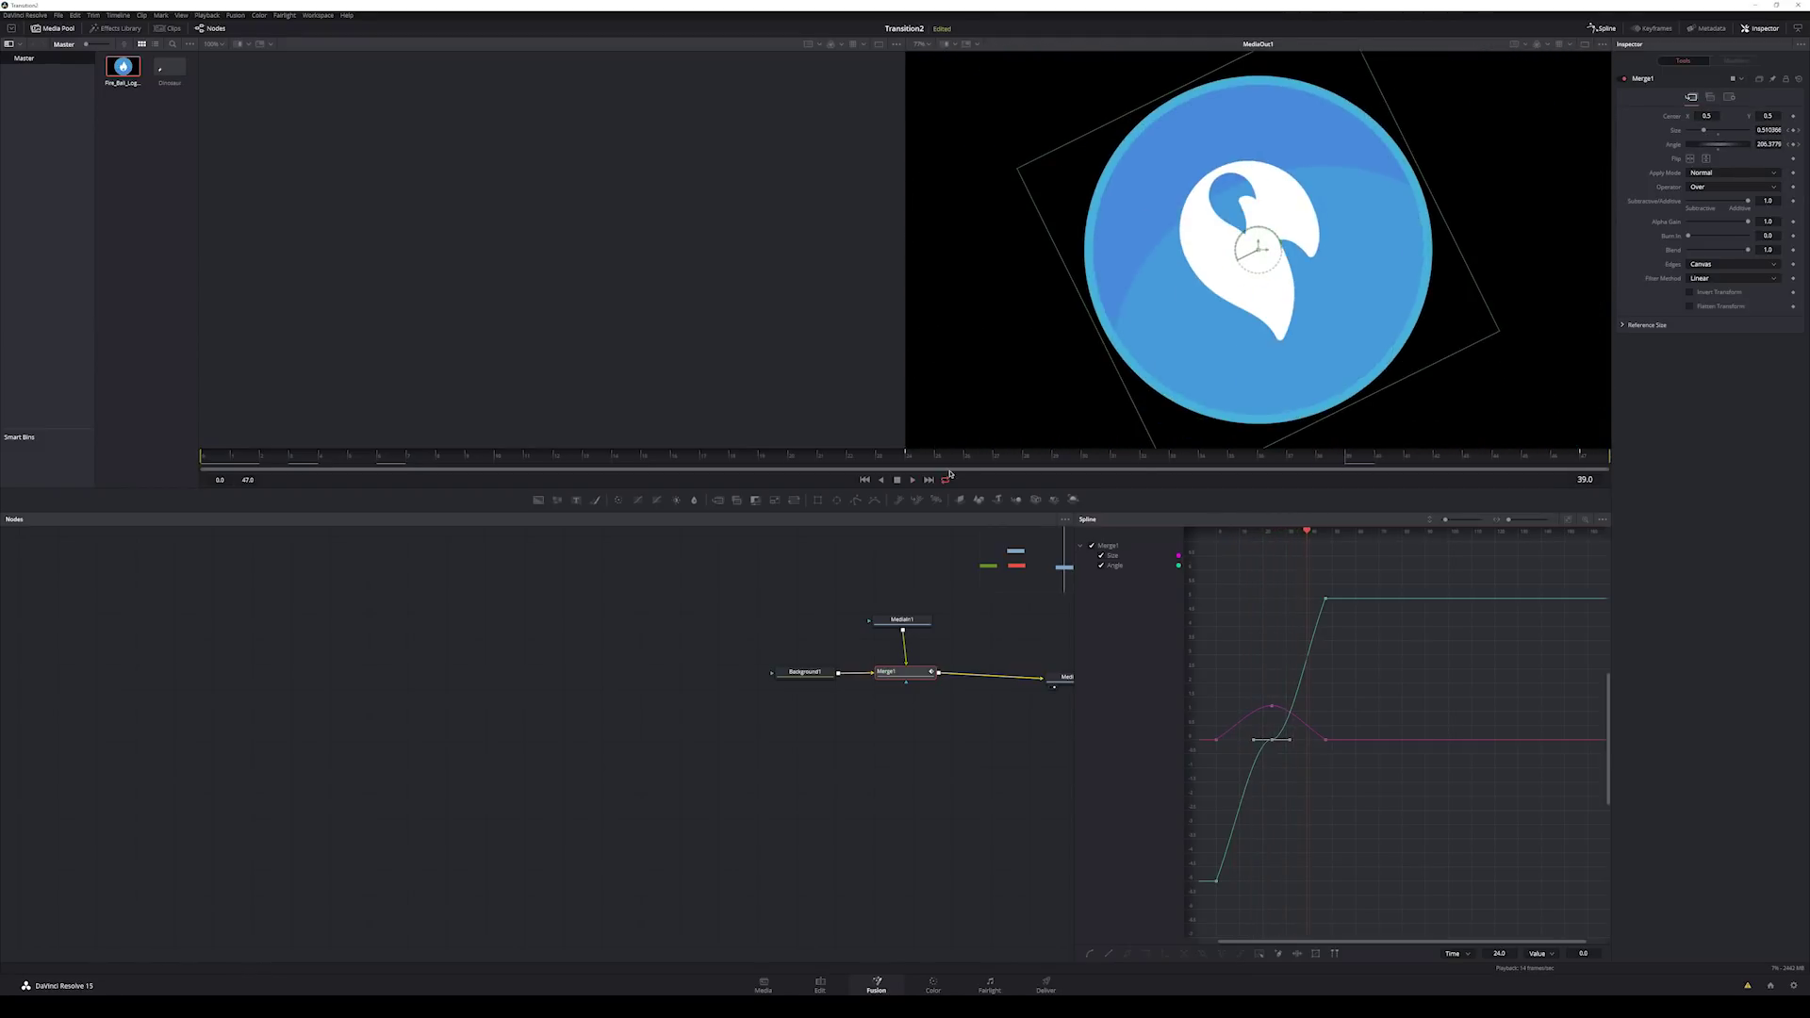
# Adjust the Angle curve's outgoing handle at frame 24 and replay the animation.
pyautogui.moveTo(945, 459); pyautogui.dragTo(908, 459)
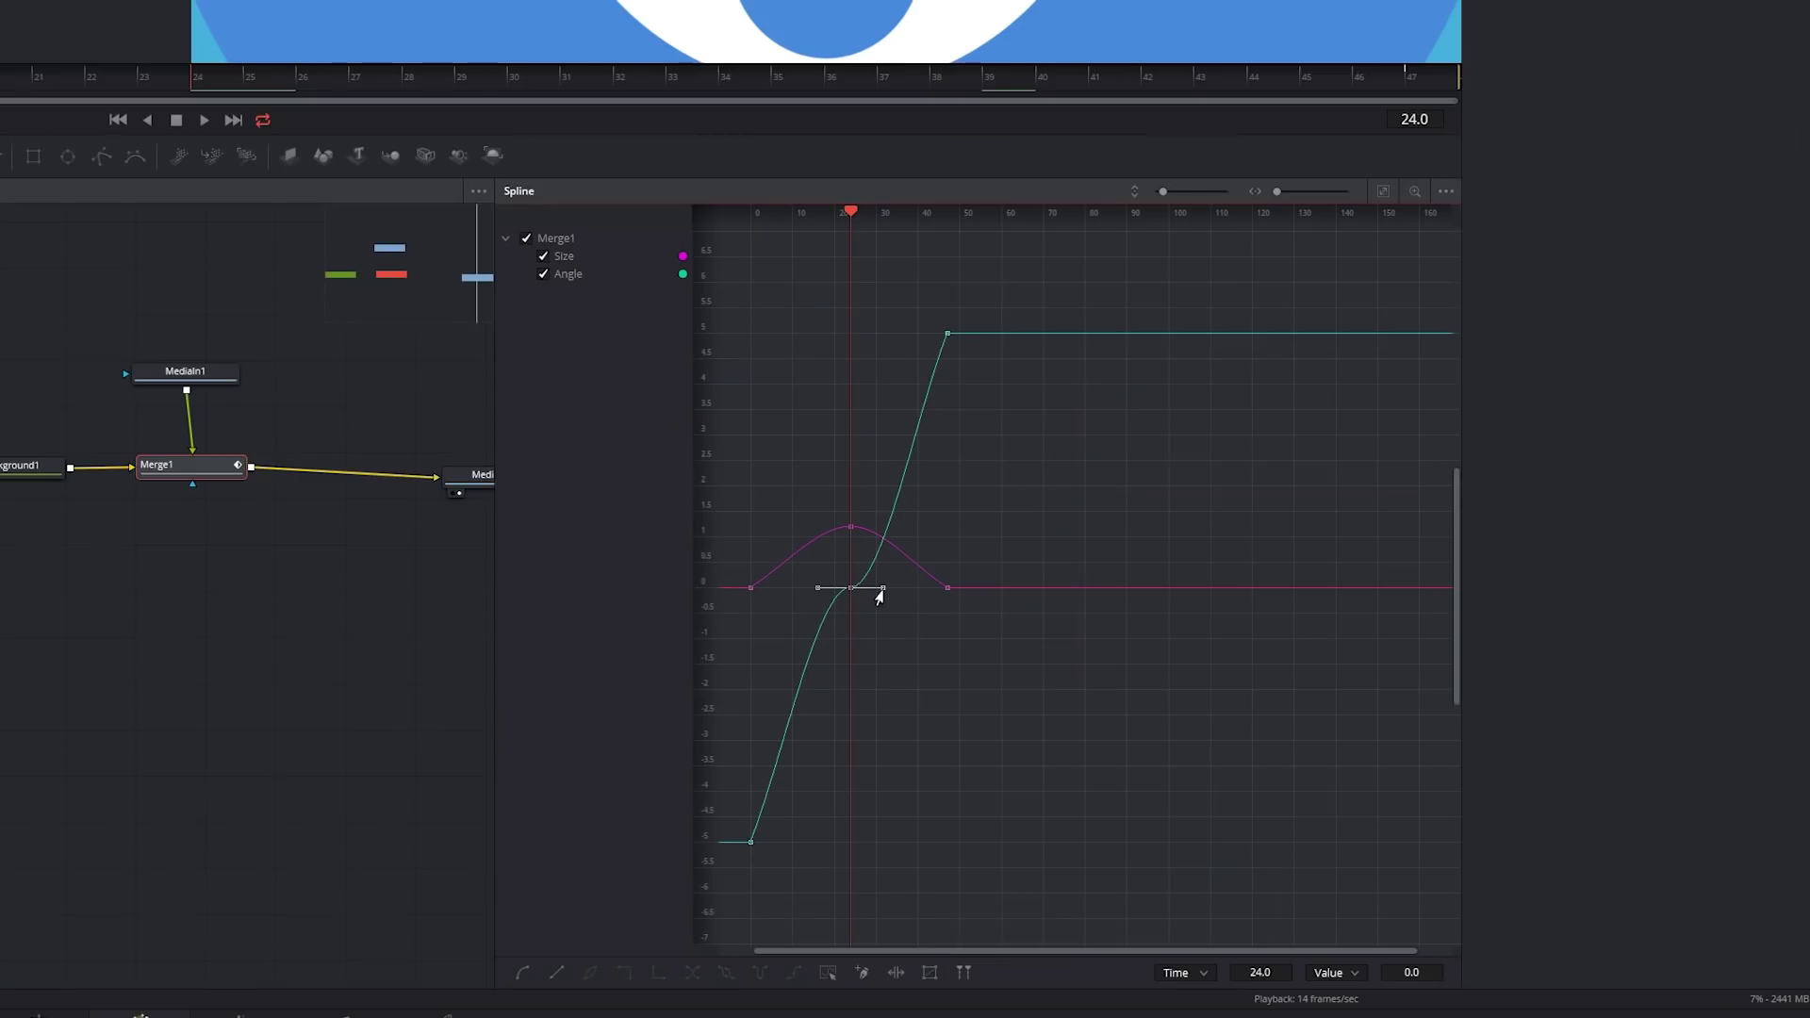
pyautogui.moveTo(880, 590); pyautogui.dragTo(878, 587)
pyautogui.press('space')
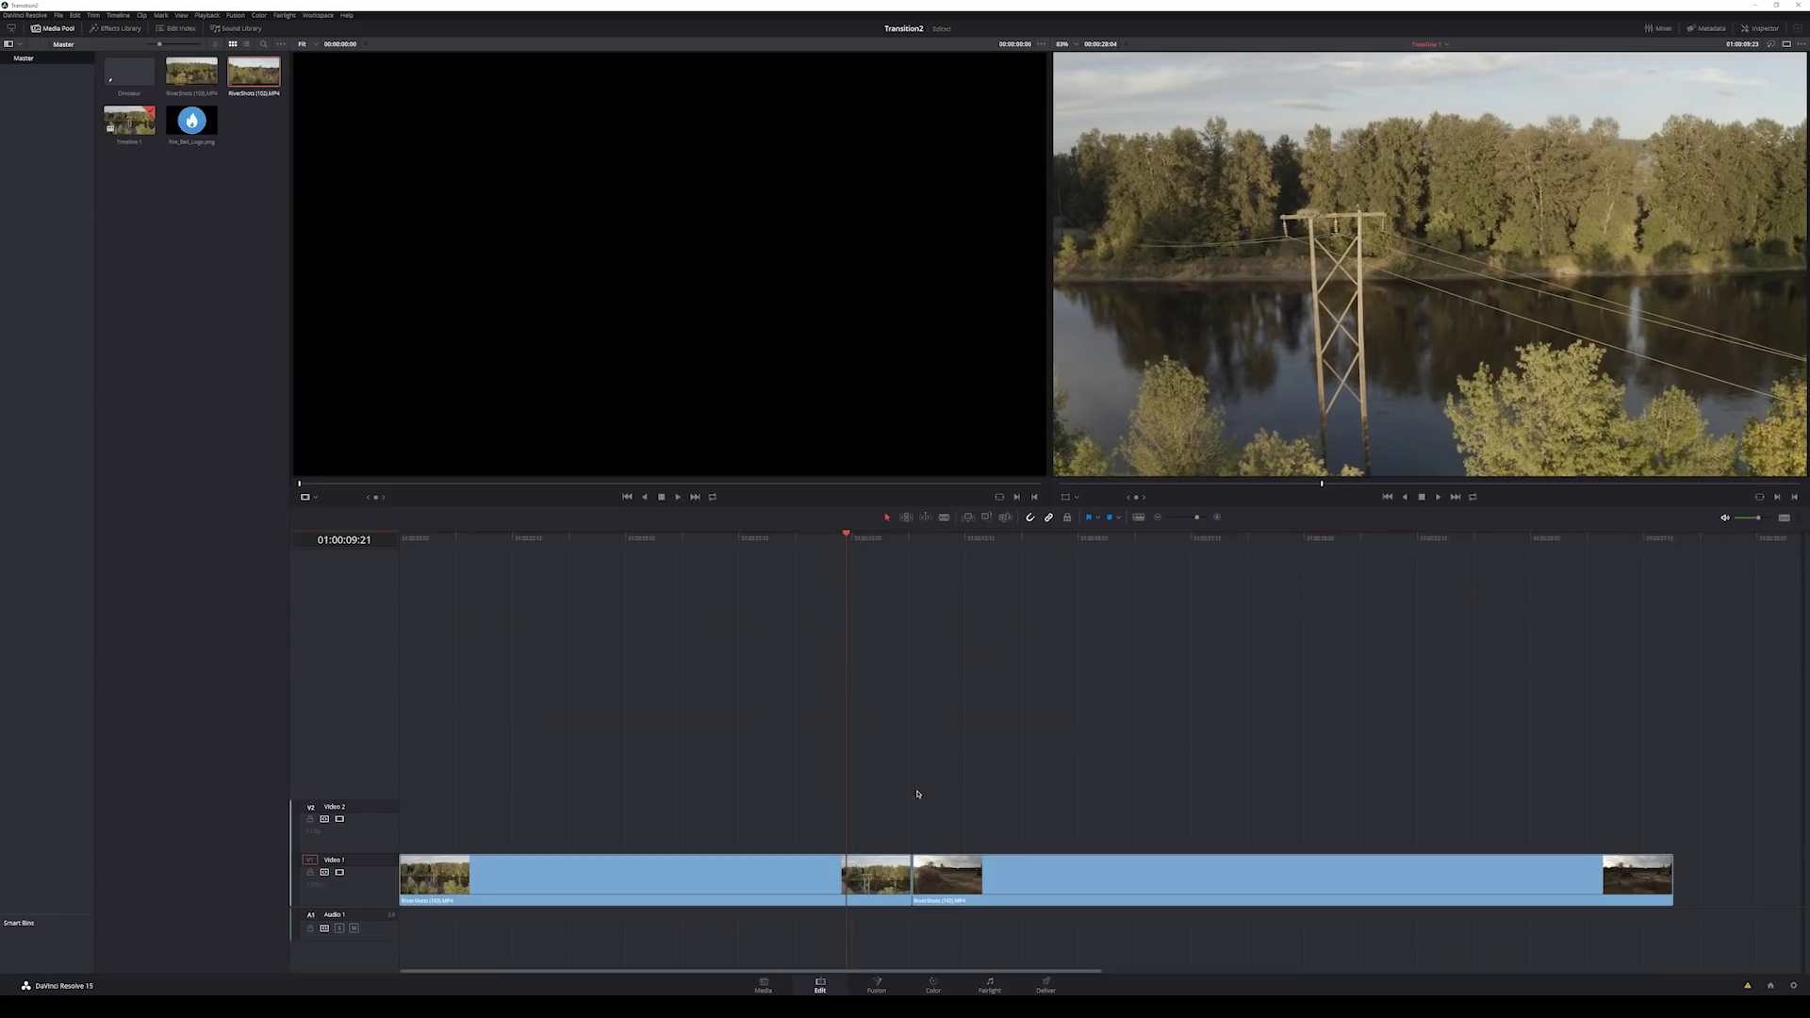
# Place the Fusion composition on Video 2 across the cut between the two river clips and scrub through it.
pyautogui.moveTo(129, 73); pyautogui.dragTo(871, 830)
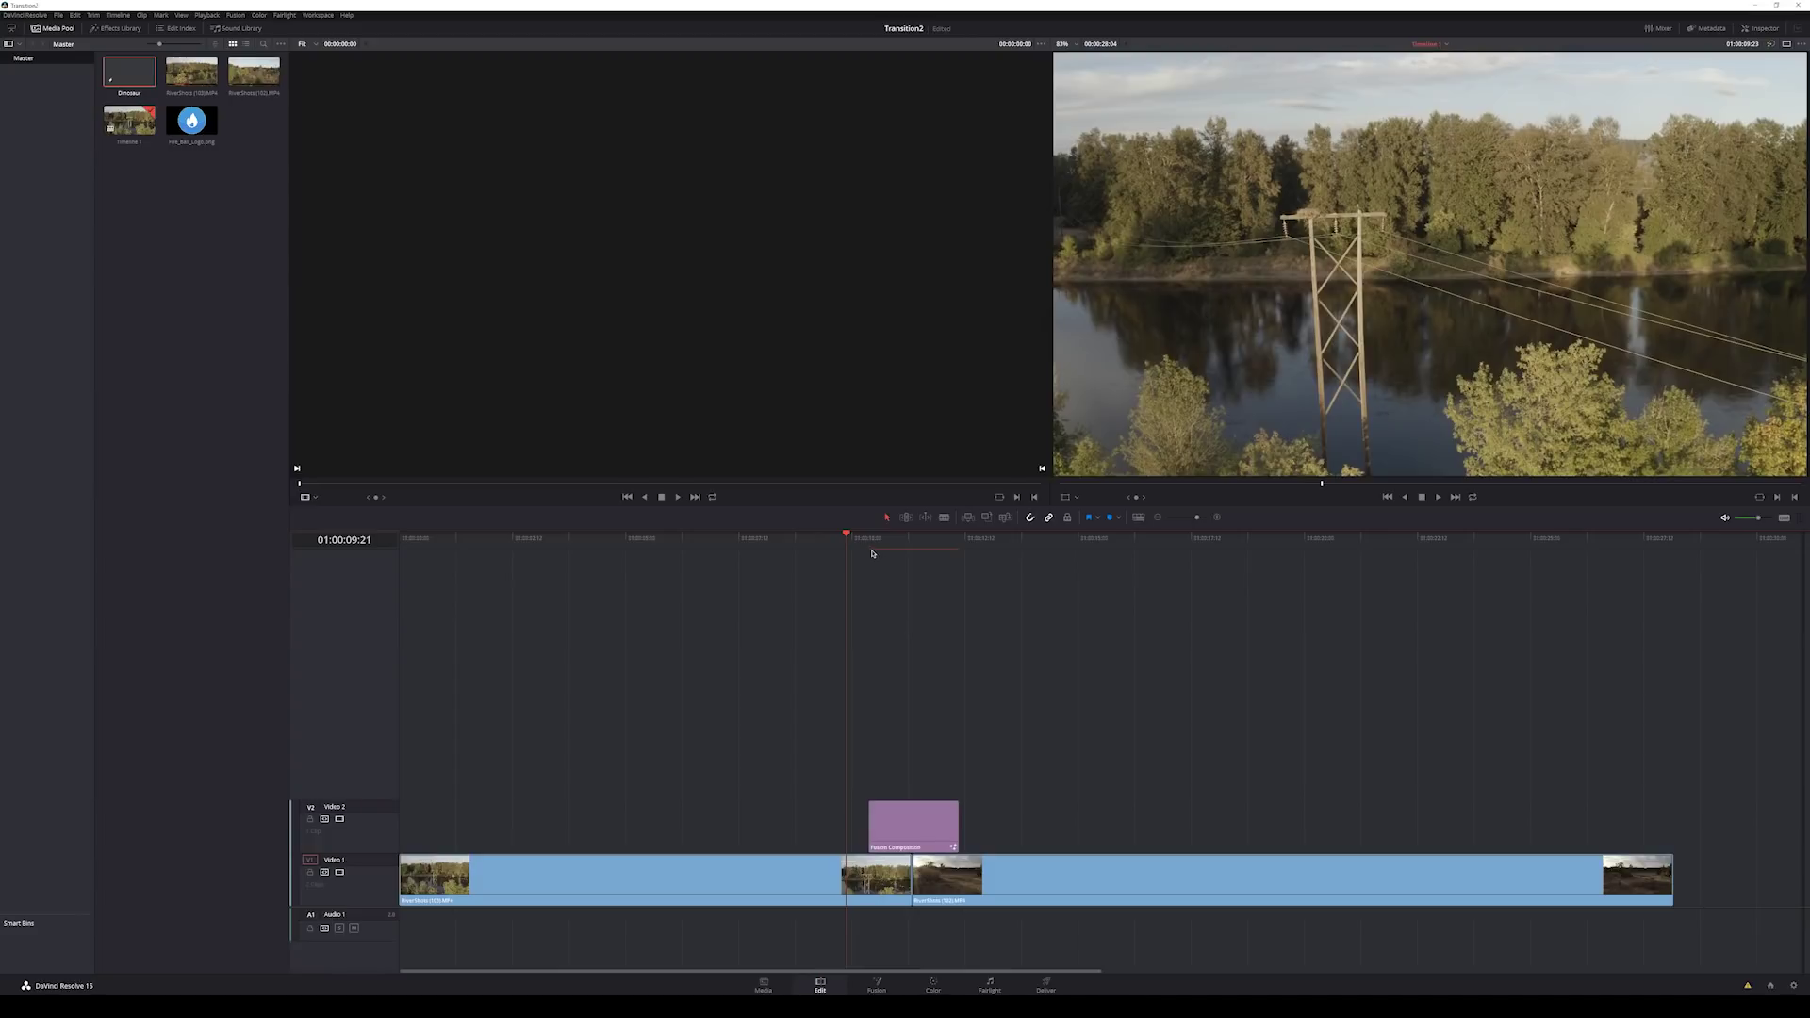
pyautogui.moveTo(871, 551); pyautogui.dragTo(893, 553)
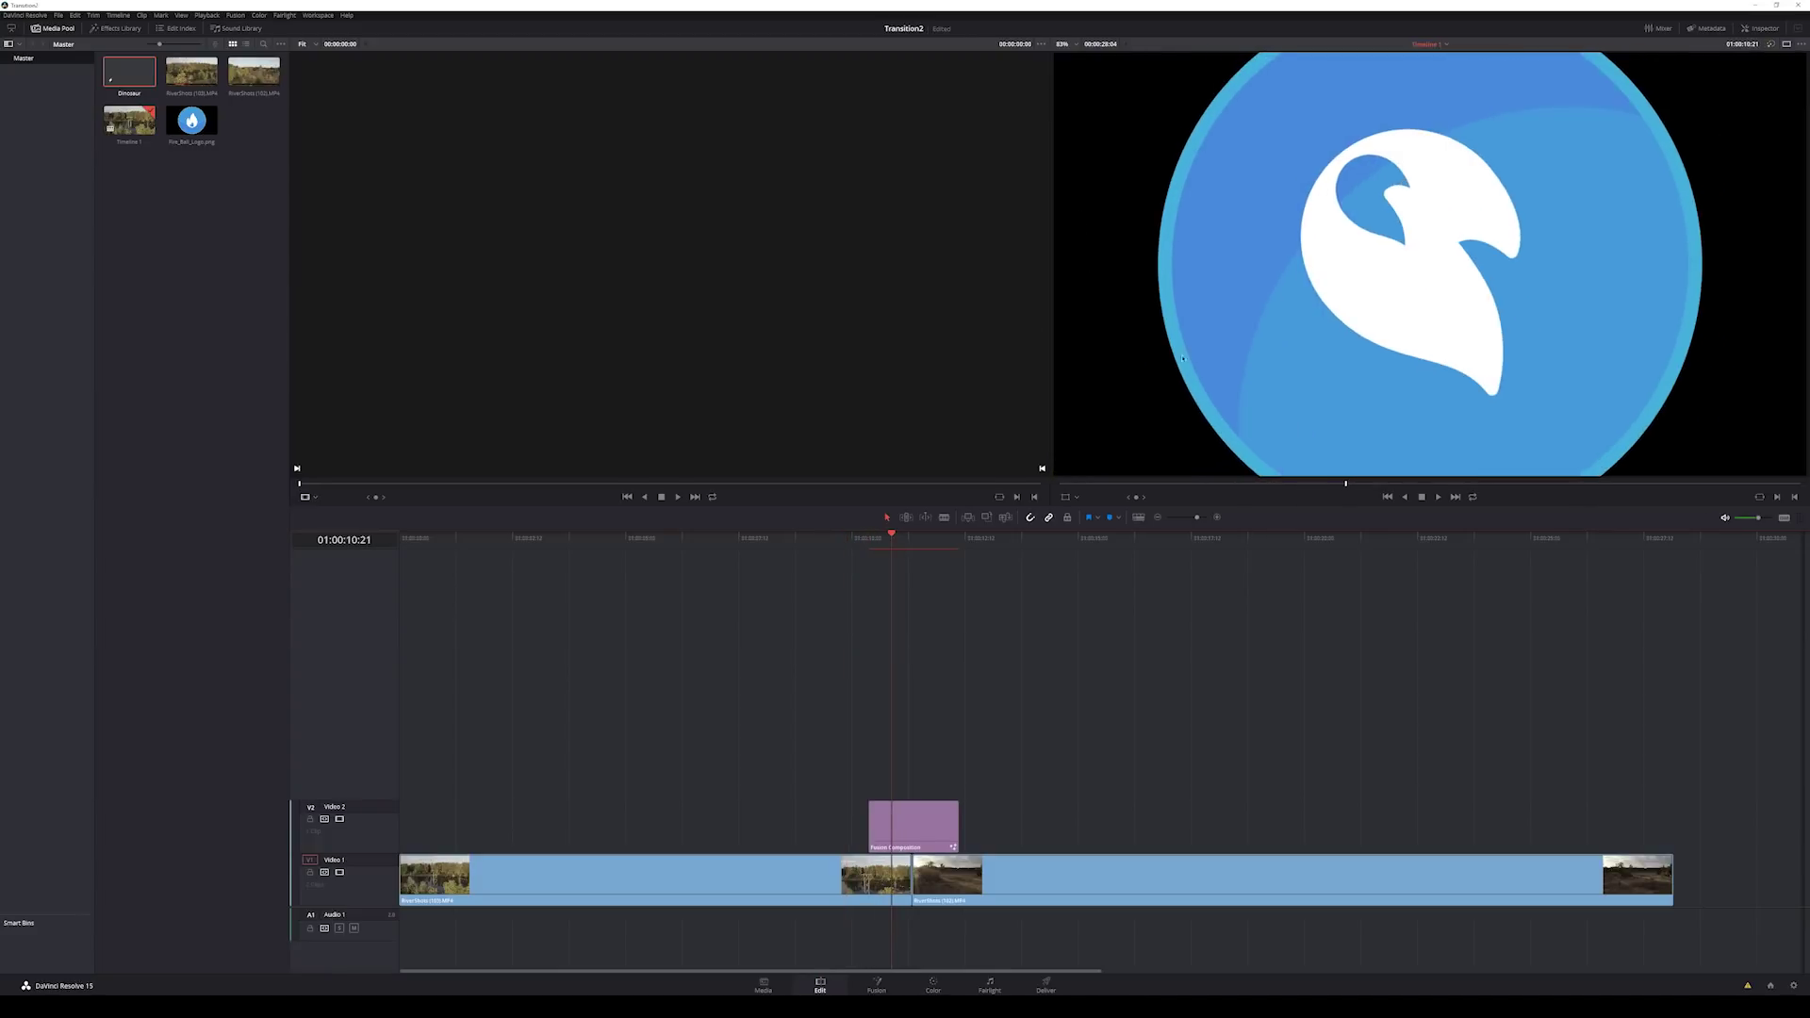
pyautogui.moveTo(877, 549); pyautogui.dragTo(898, 545)
# Return to the Fusion composition and lower the Background1 node's alpha to make it fully transparent.
pyautogui.hotkey('shift', '5')
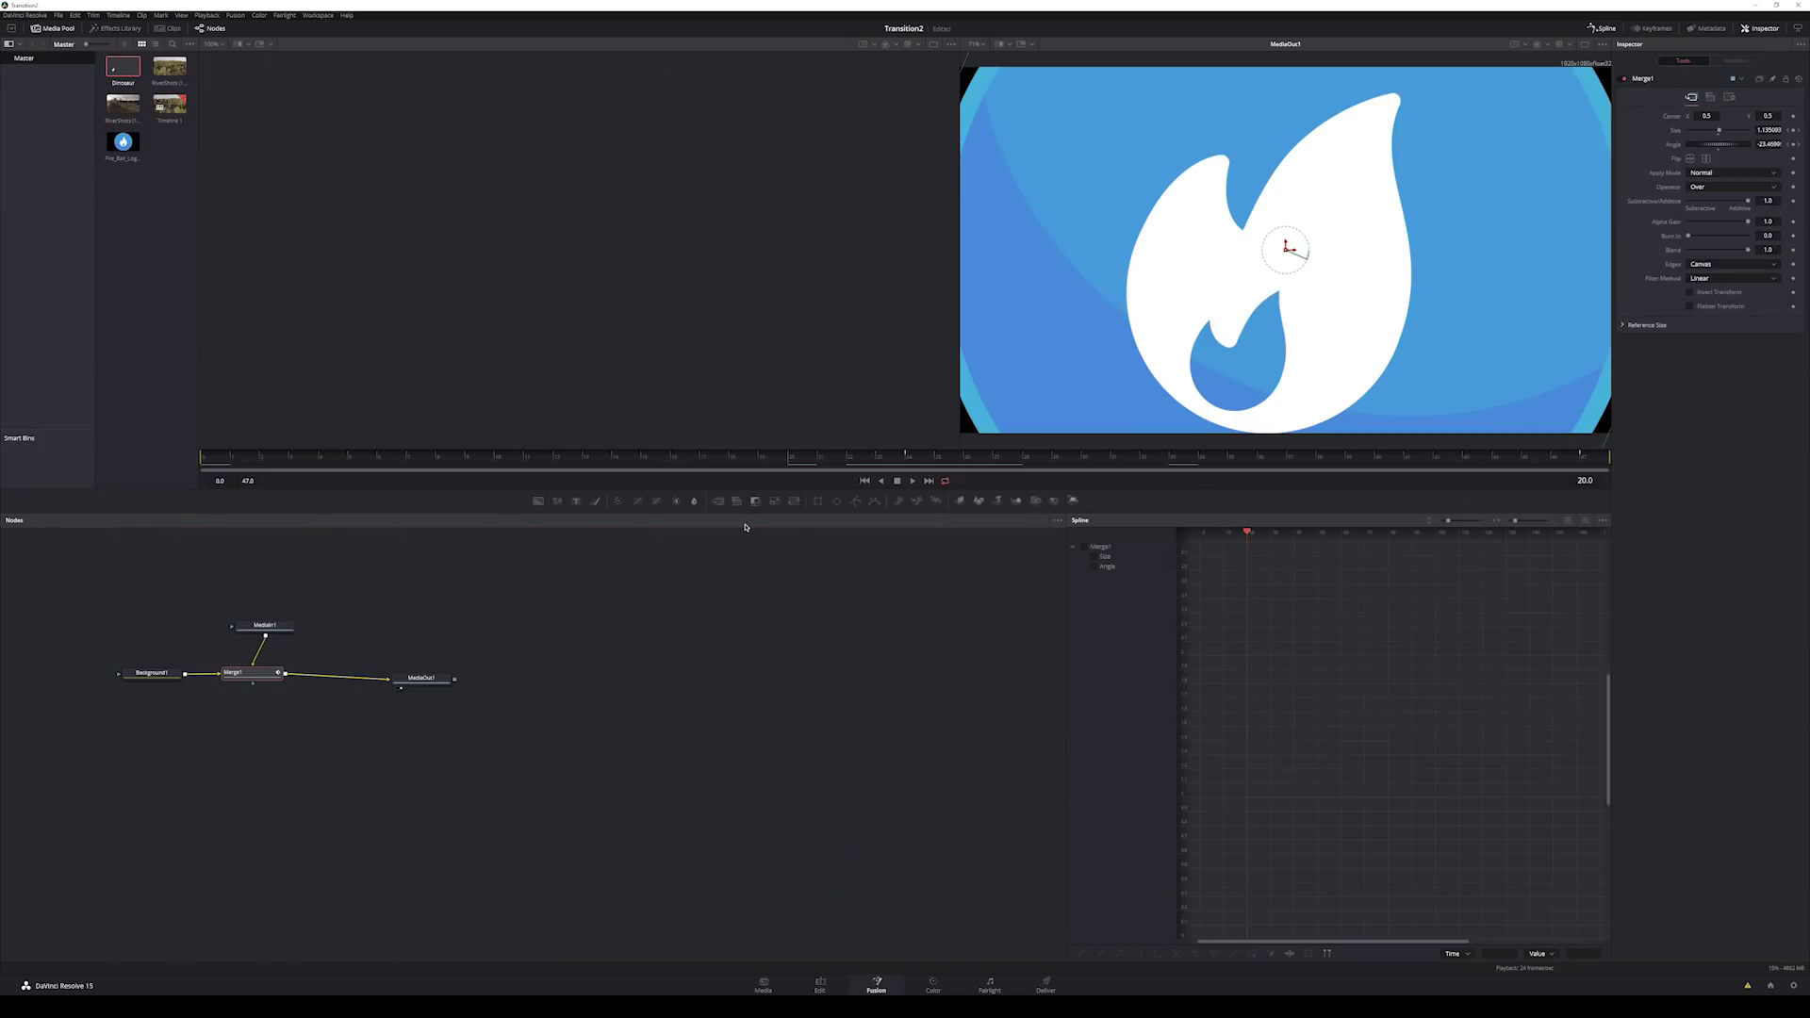
pyautogui.moveTo(475, 638); pyautogui.dragTo(557, 645)
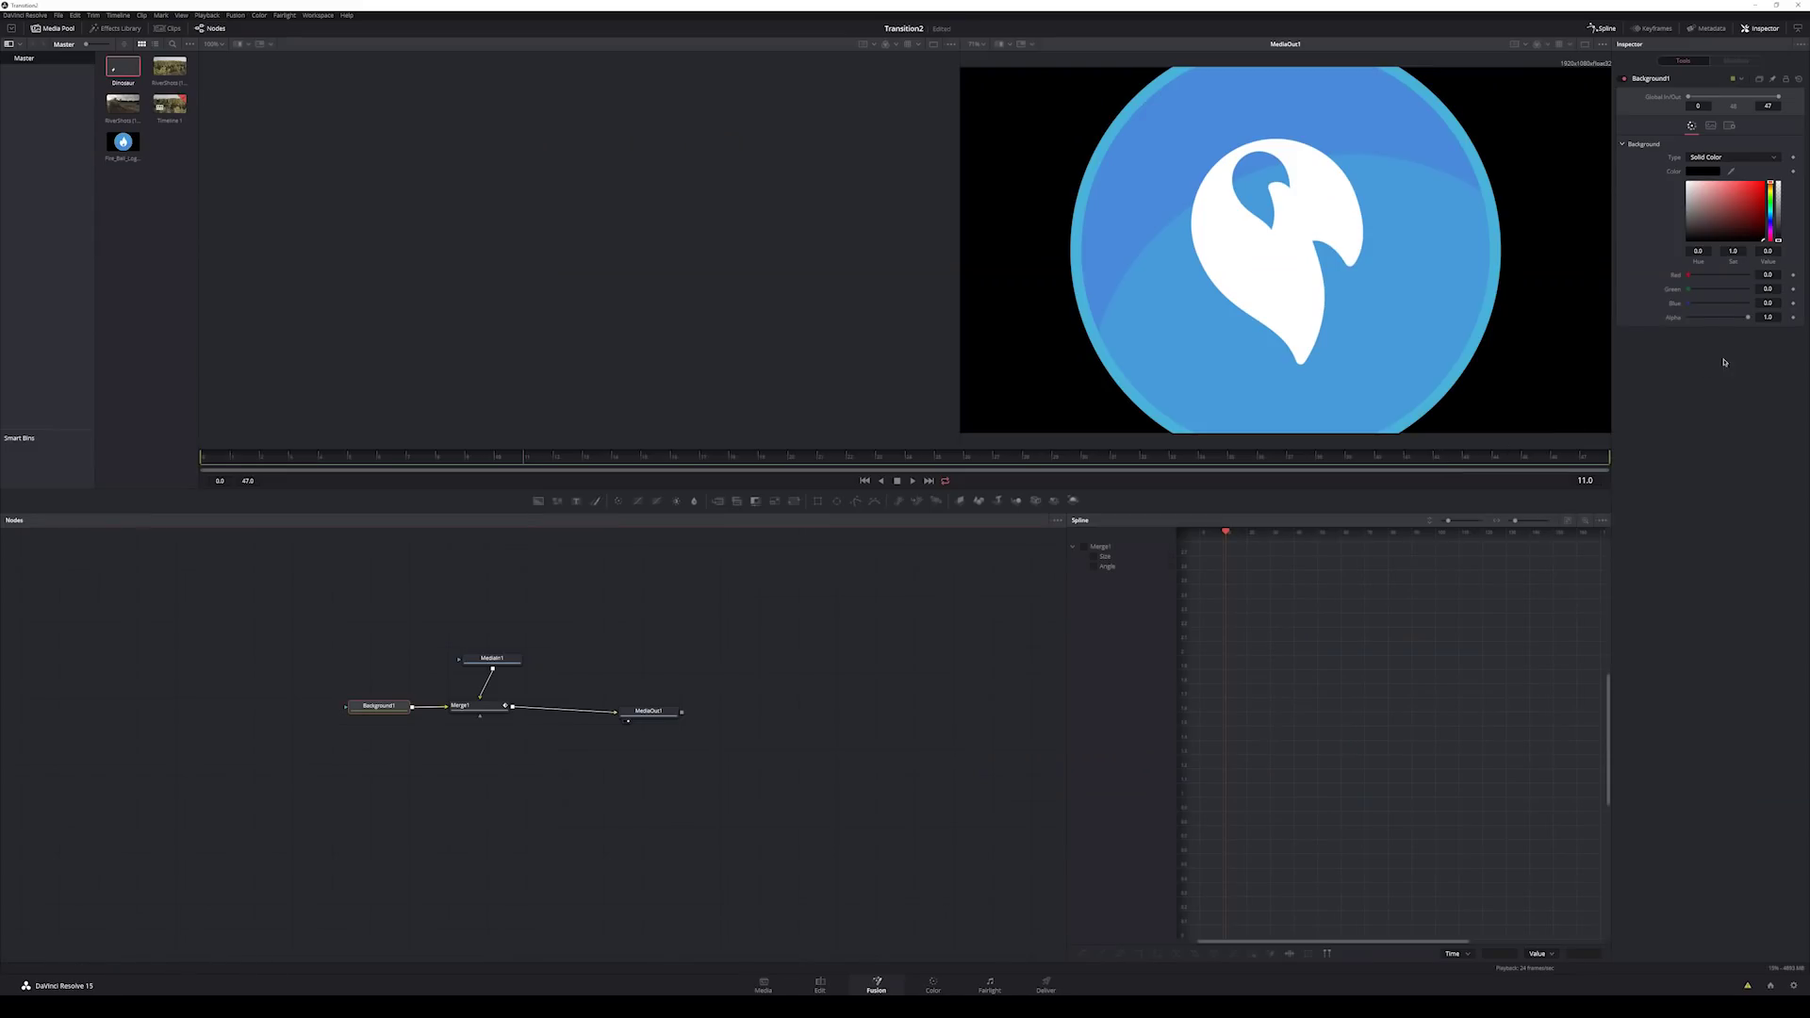
pyautogui.moveTo(1749, 317); pyautogui.dragTo(1674, 320)
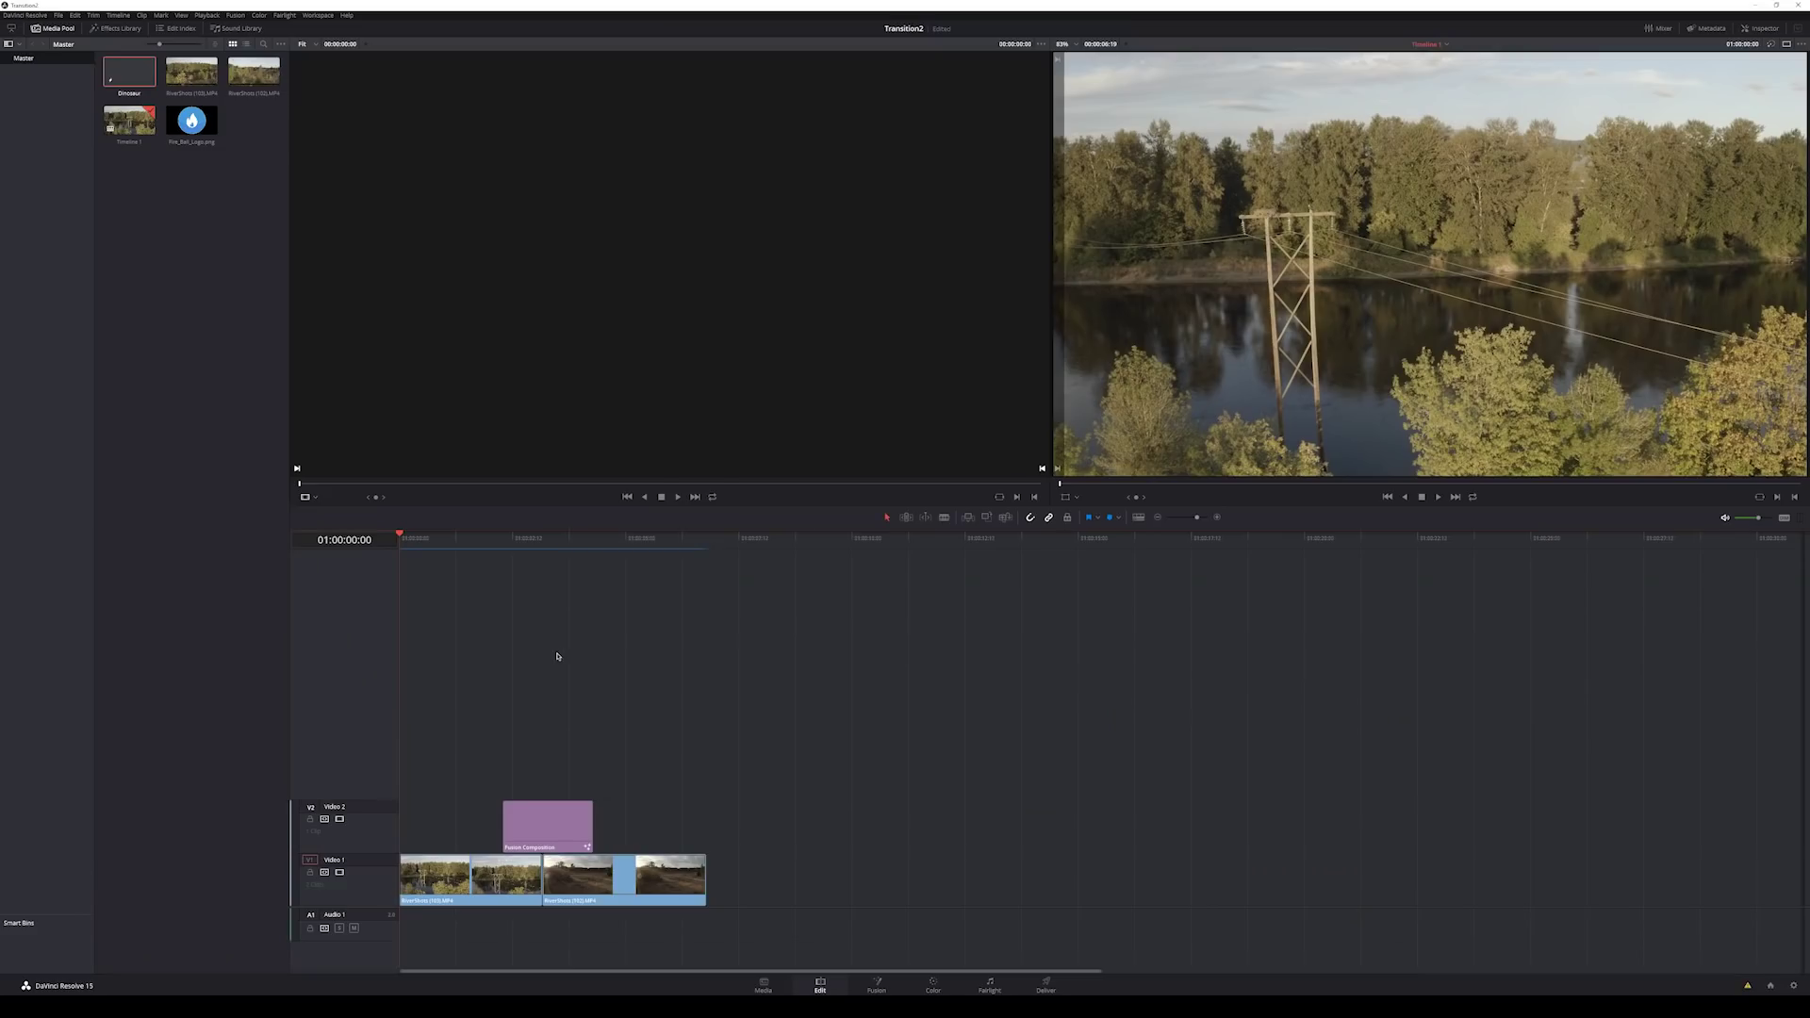
# Play the edit to check the logo transition over the footage, stopping partway through the composition.
pyautogui.press('space')
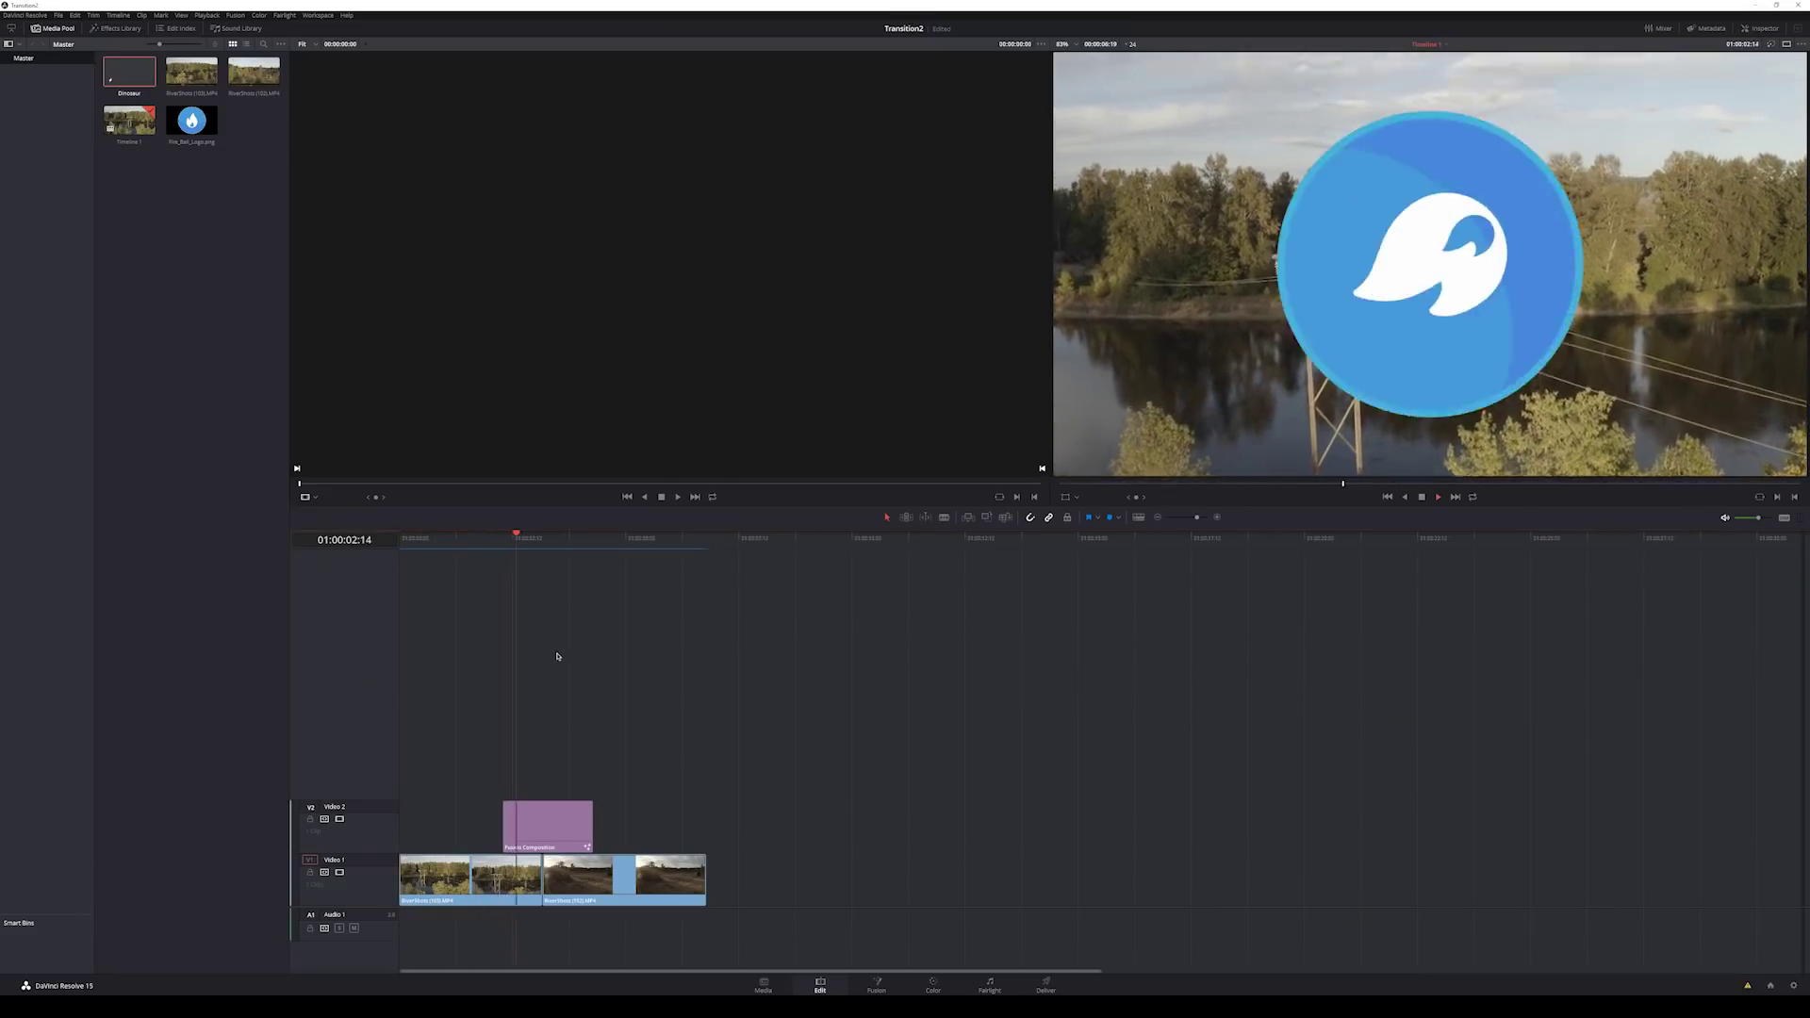
pyautogui.press('space')
pyautogui.click(519, 541)
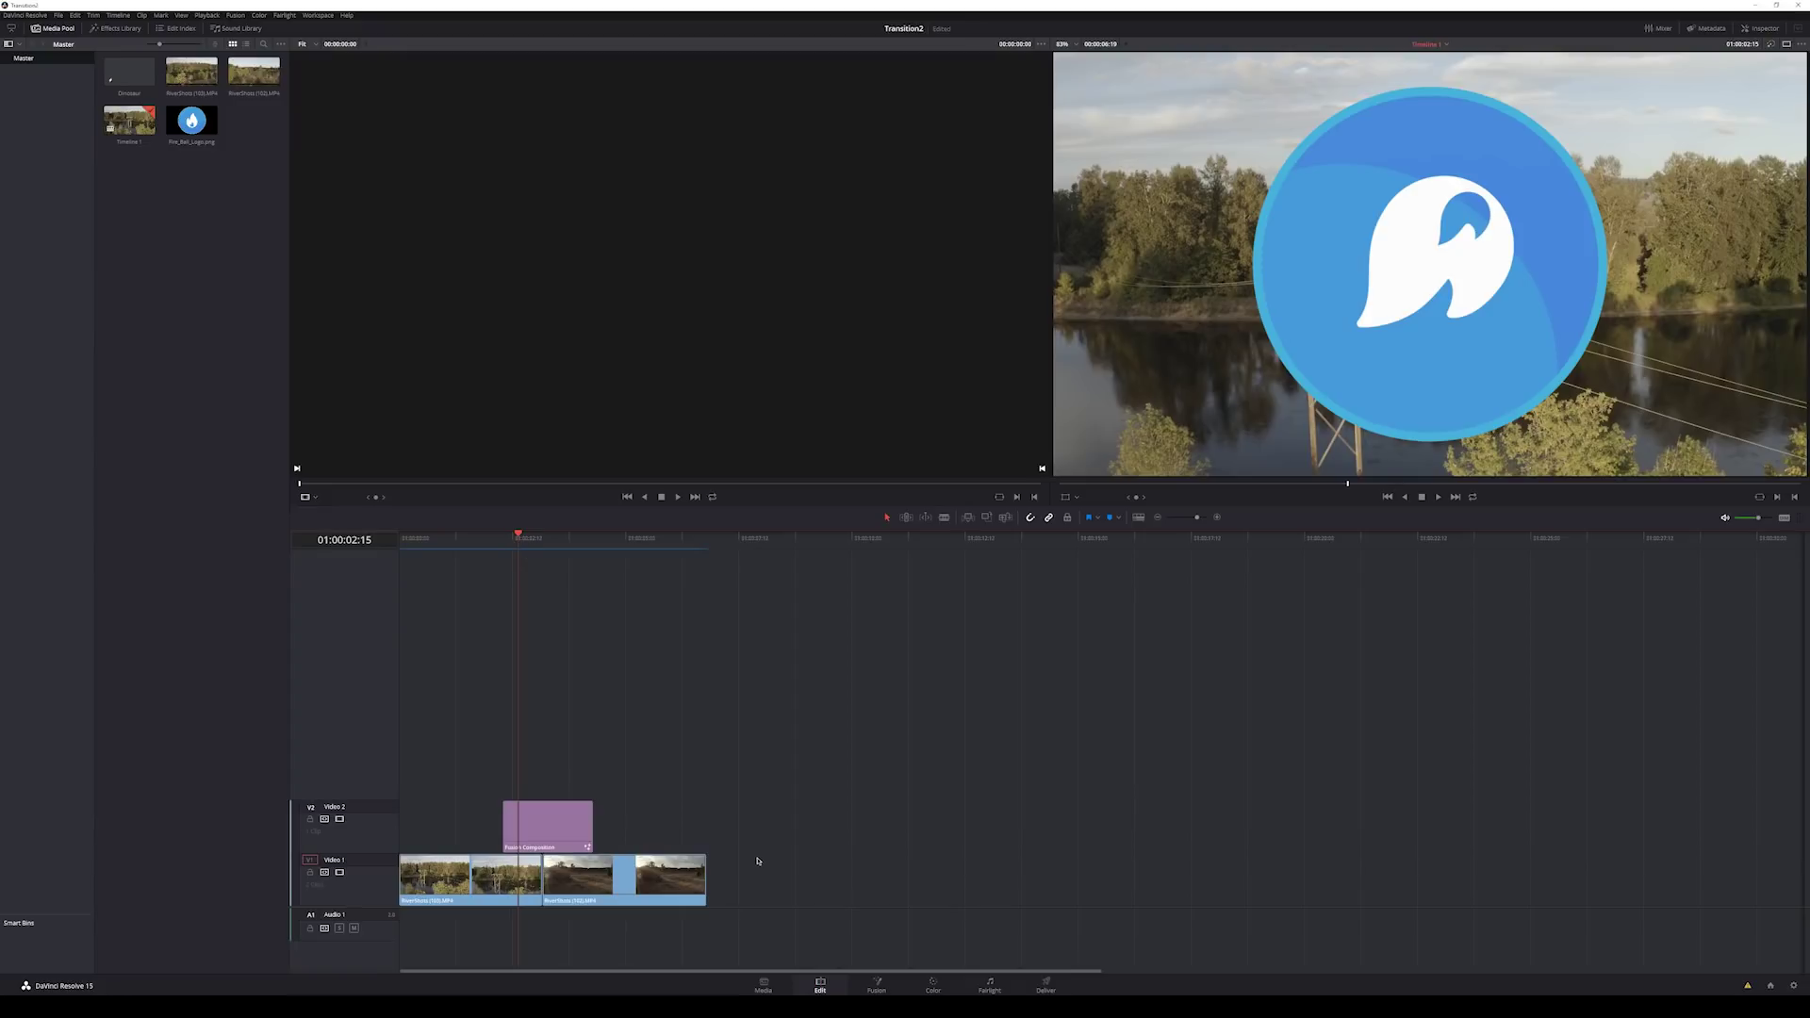
# Delete the footage clips from Video 1 and move the Fusion composition to the start of that track.
pyautogui.moveTo(747, 881); pyautogui.dragTo(486, 935)
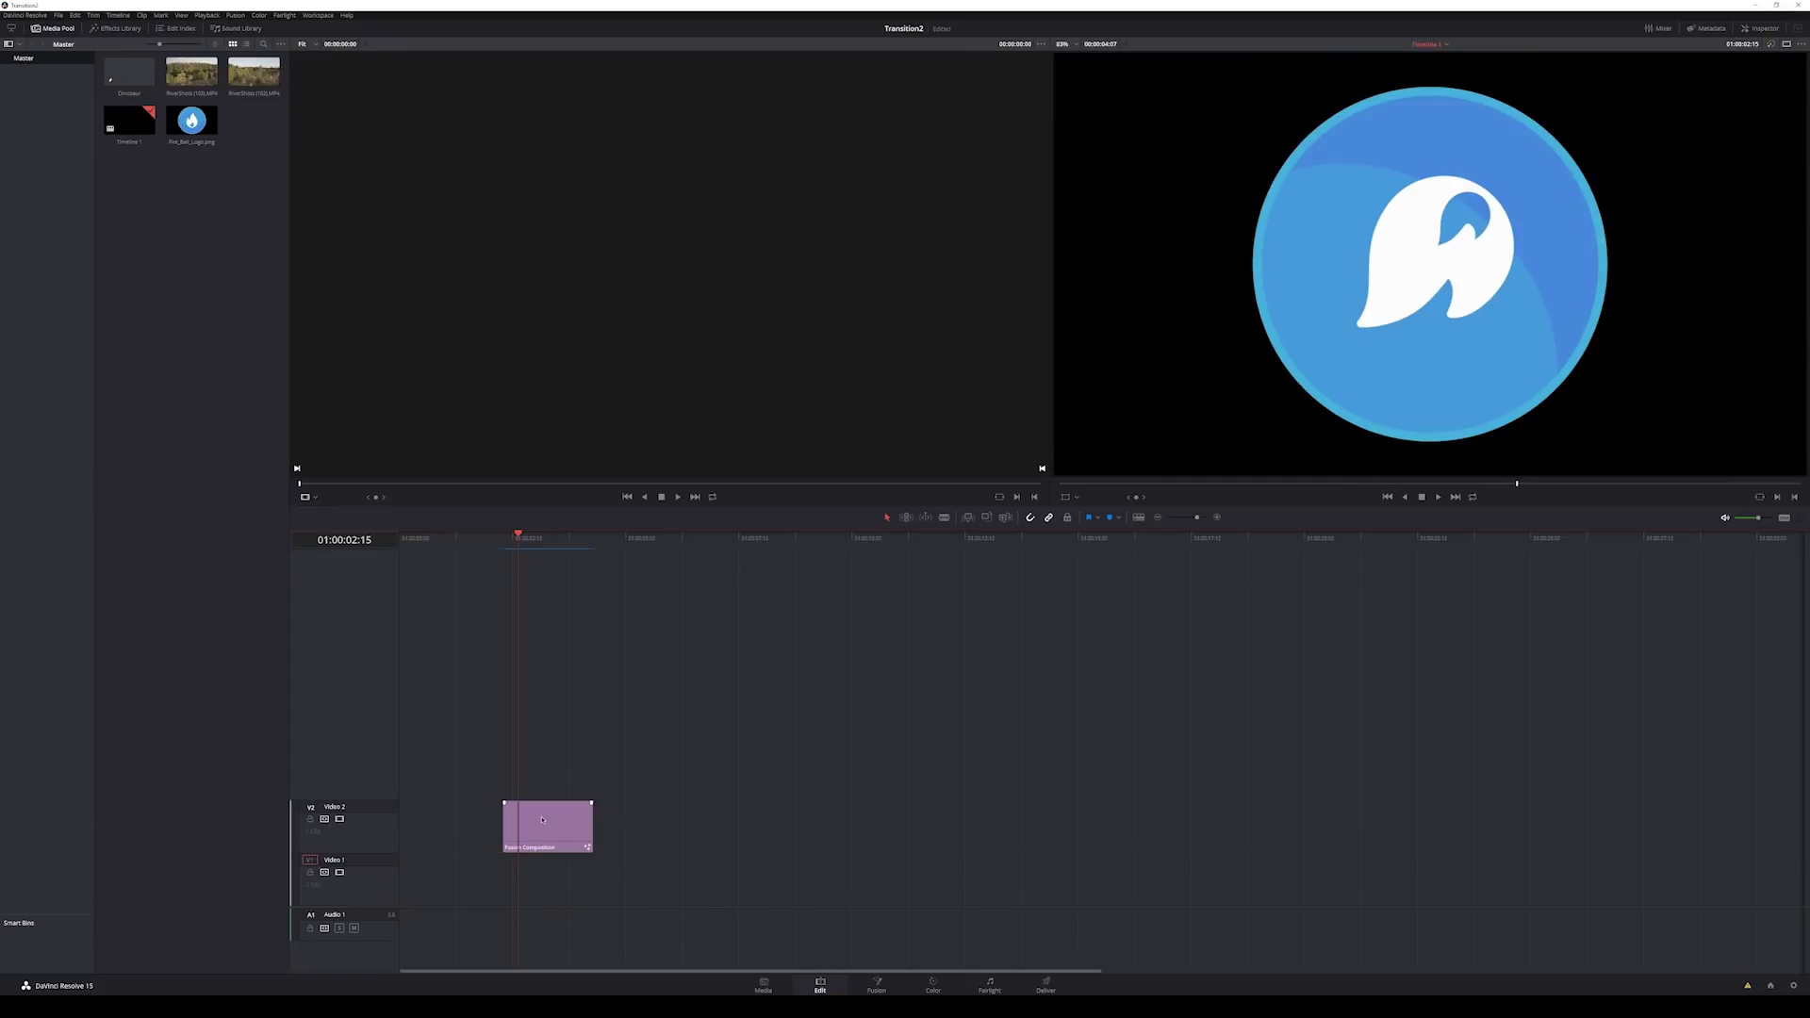
pyautogui.moveTo(542, 819); pyautogui.dragTo(438, 872)
pyautogui.click(420, 545)
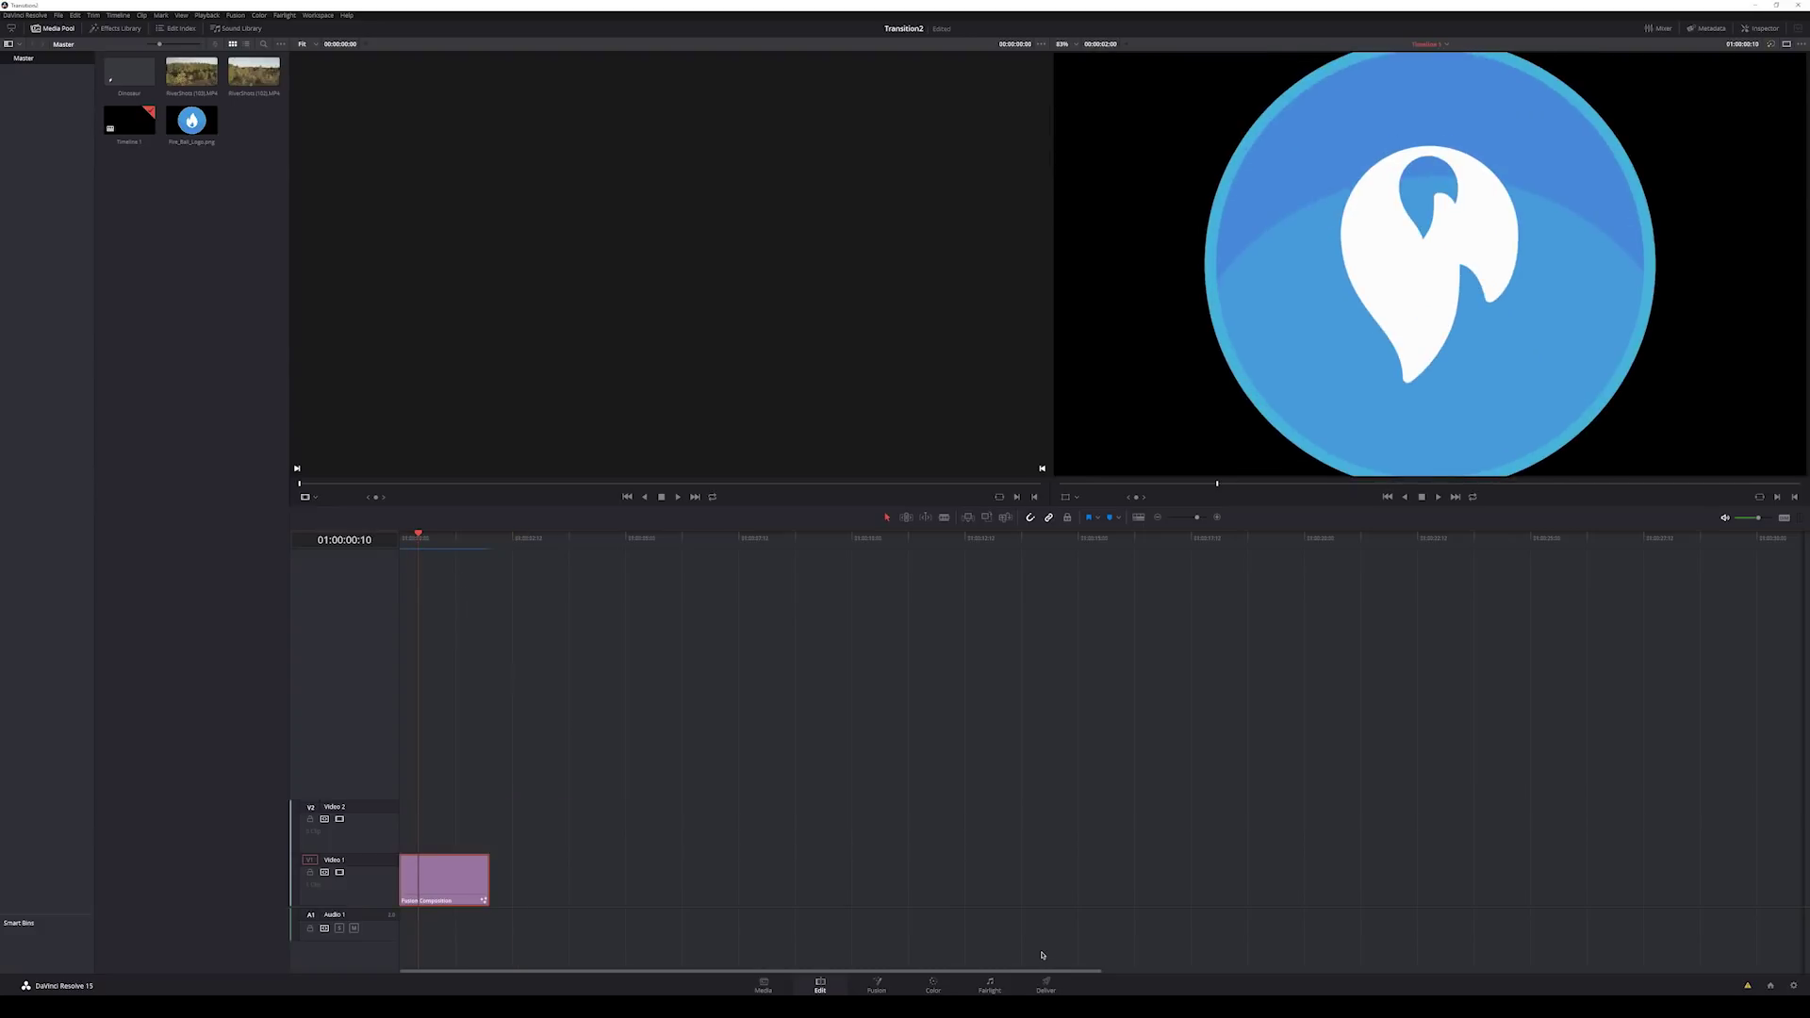
# Switch to the Deliver page and set the QuickTime export to the DNxHR codec with type DNxHR 444 12-bit.
pyautogui.click(1047, 986)
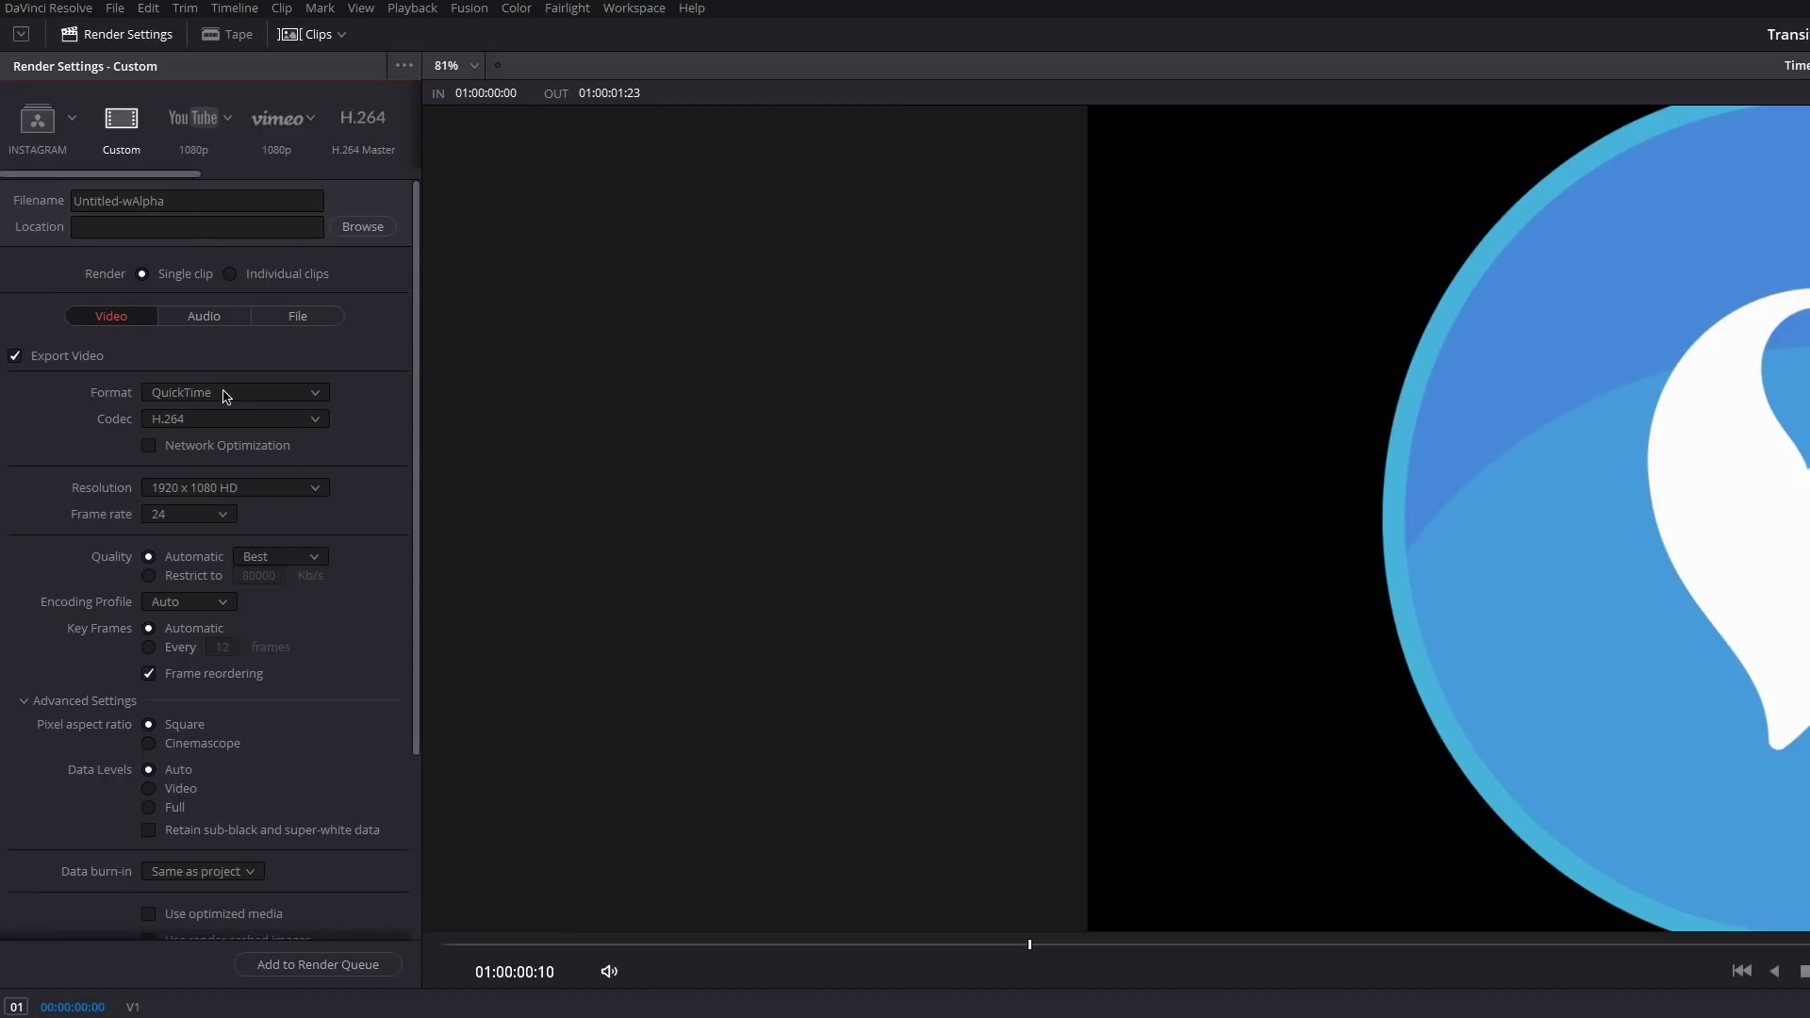
pyautogui.click(223, 423)
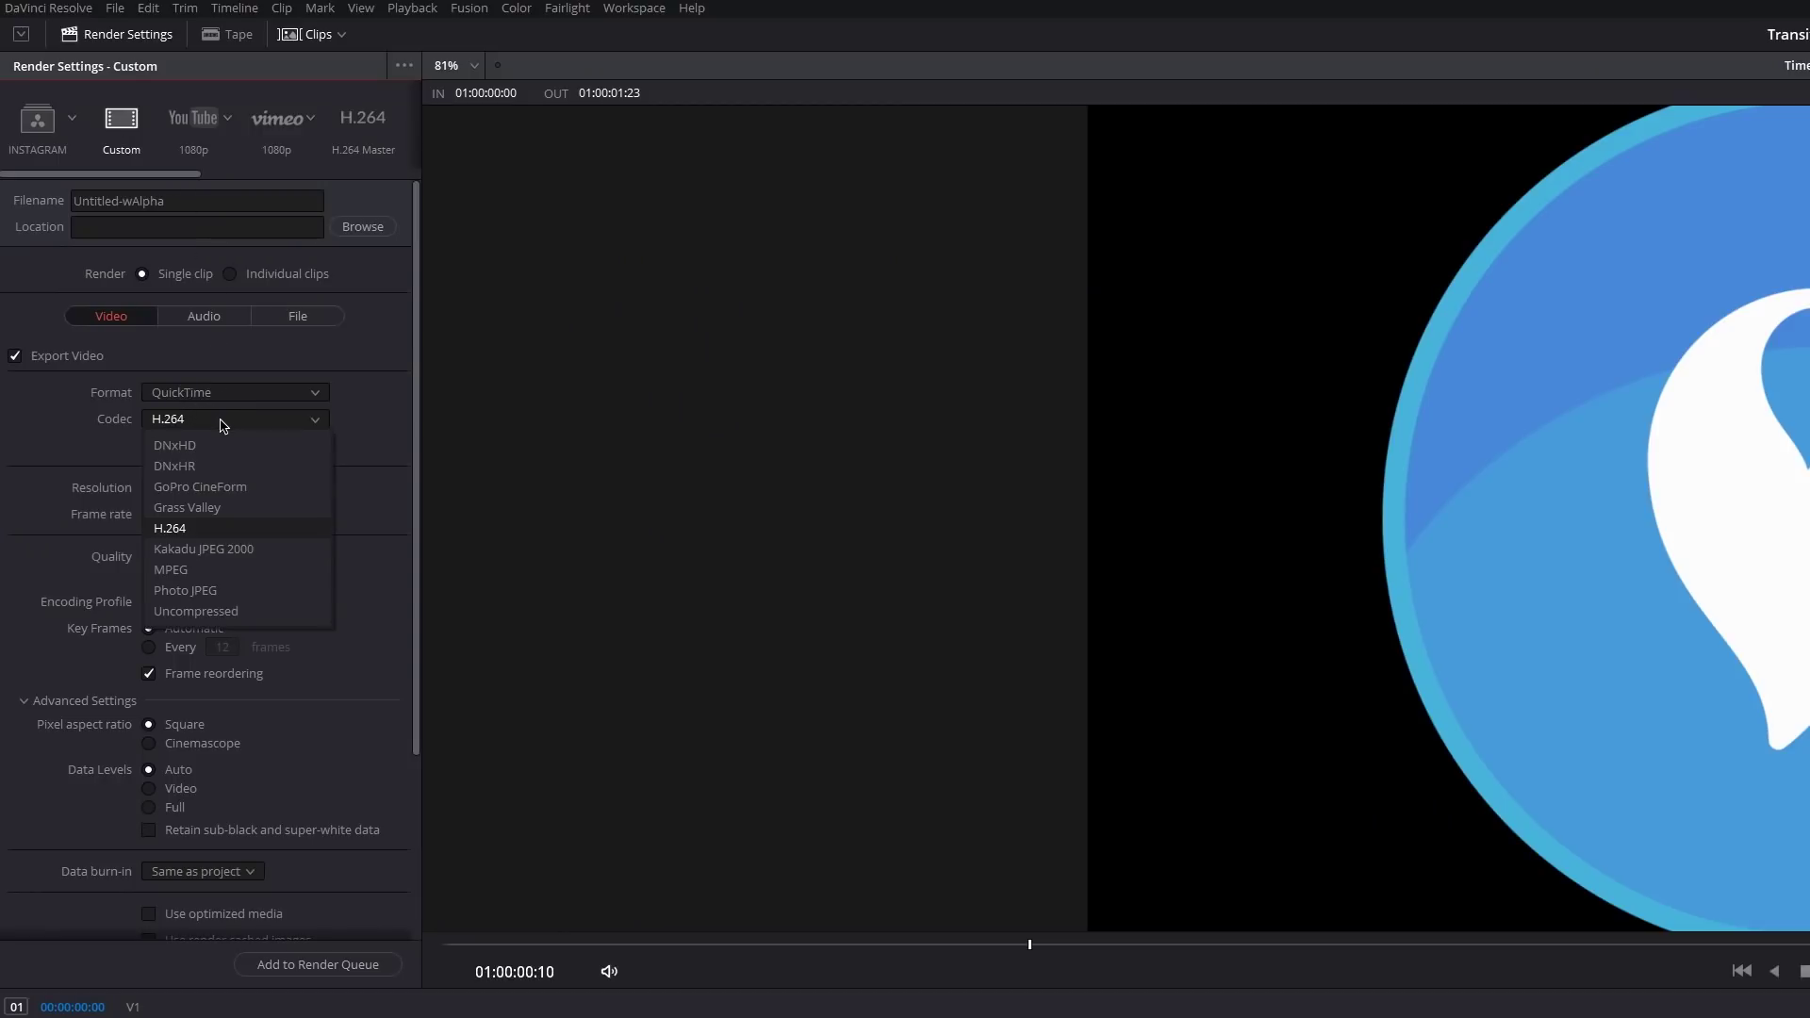
pyautogui.click(219, 468)
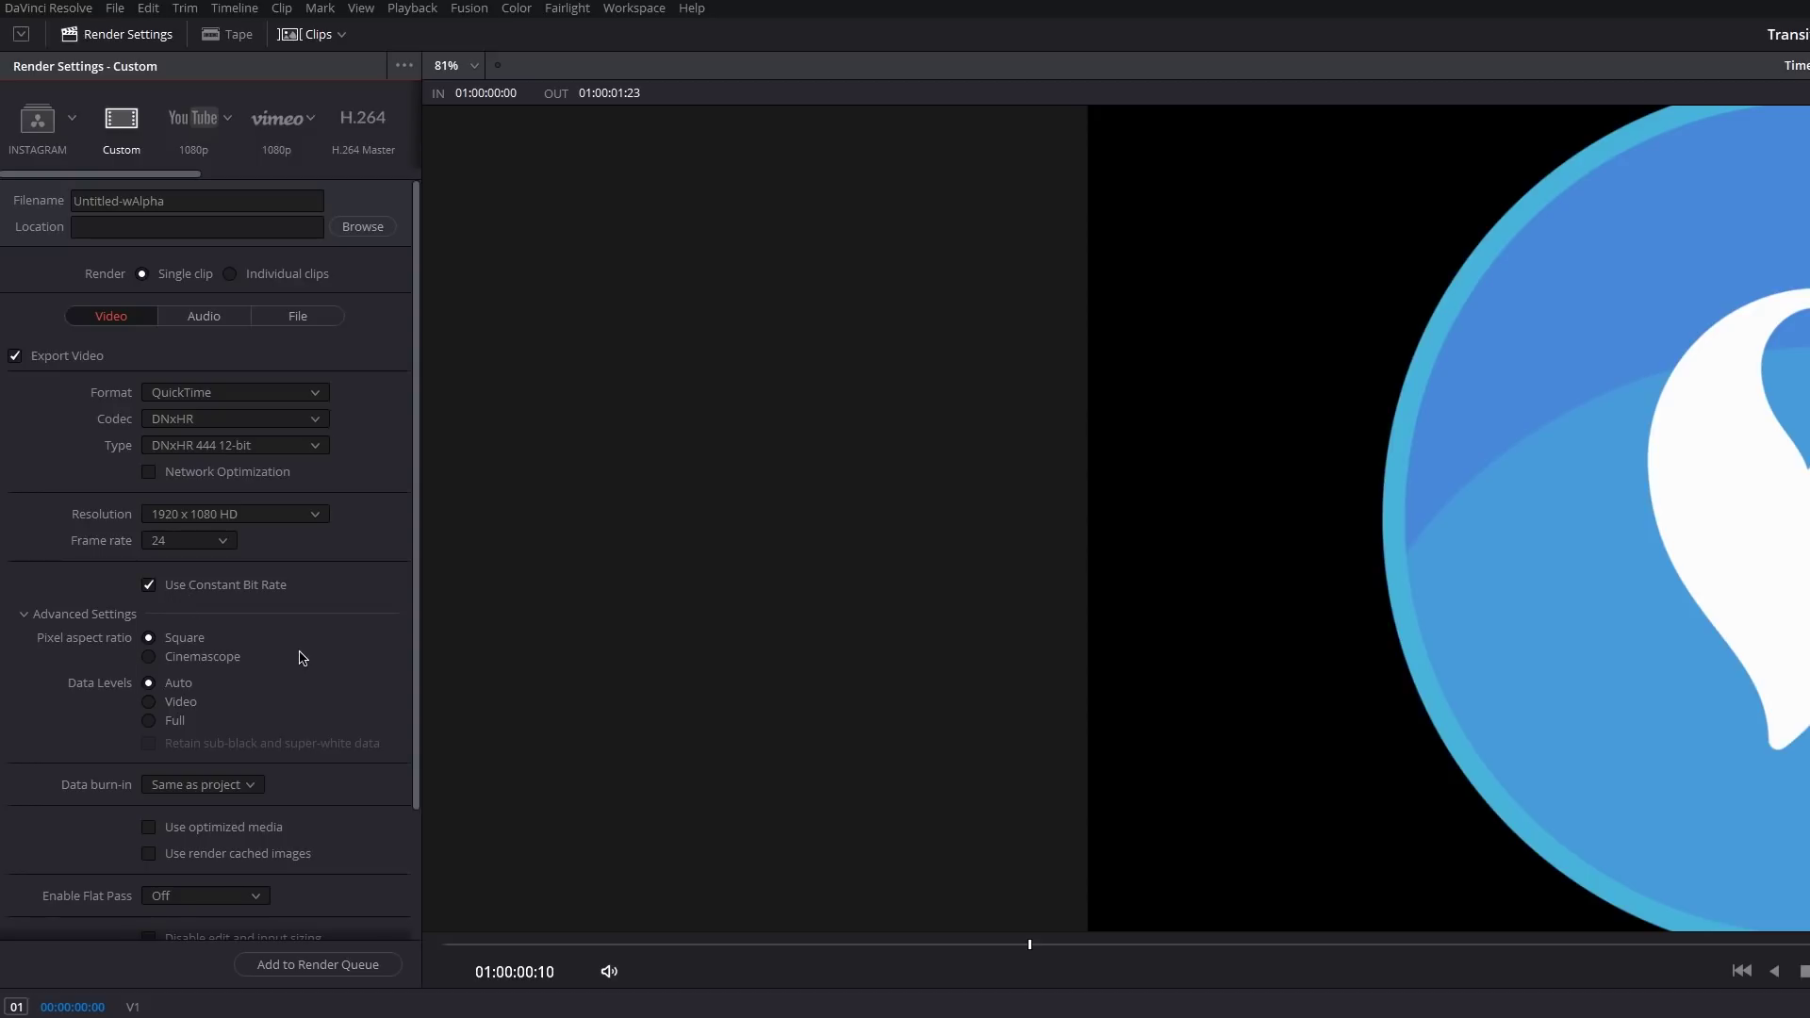
# Set the render to Individual clips and enable Export Alpha.
pyautogui.scroll(-3, 303, 657)
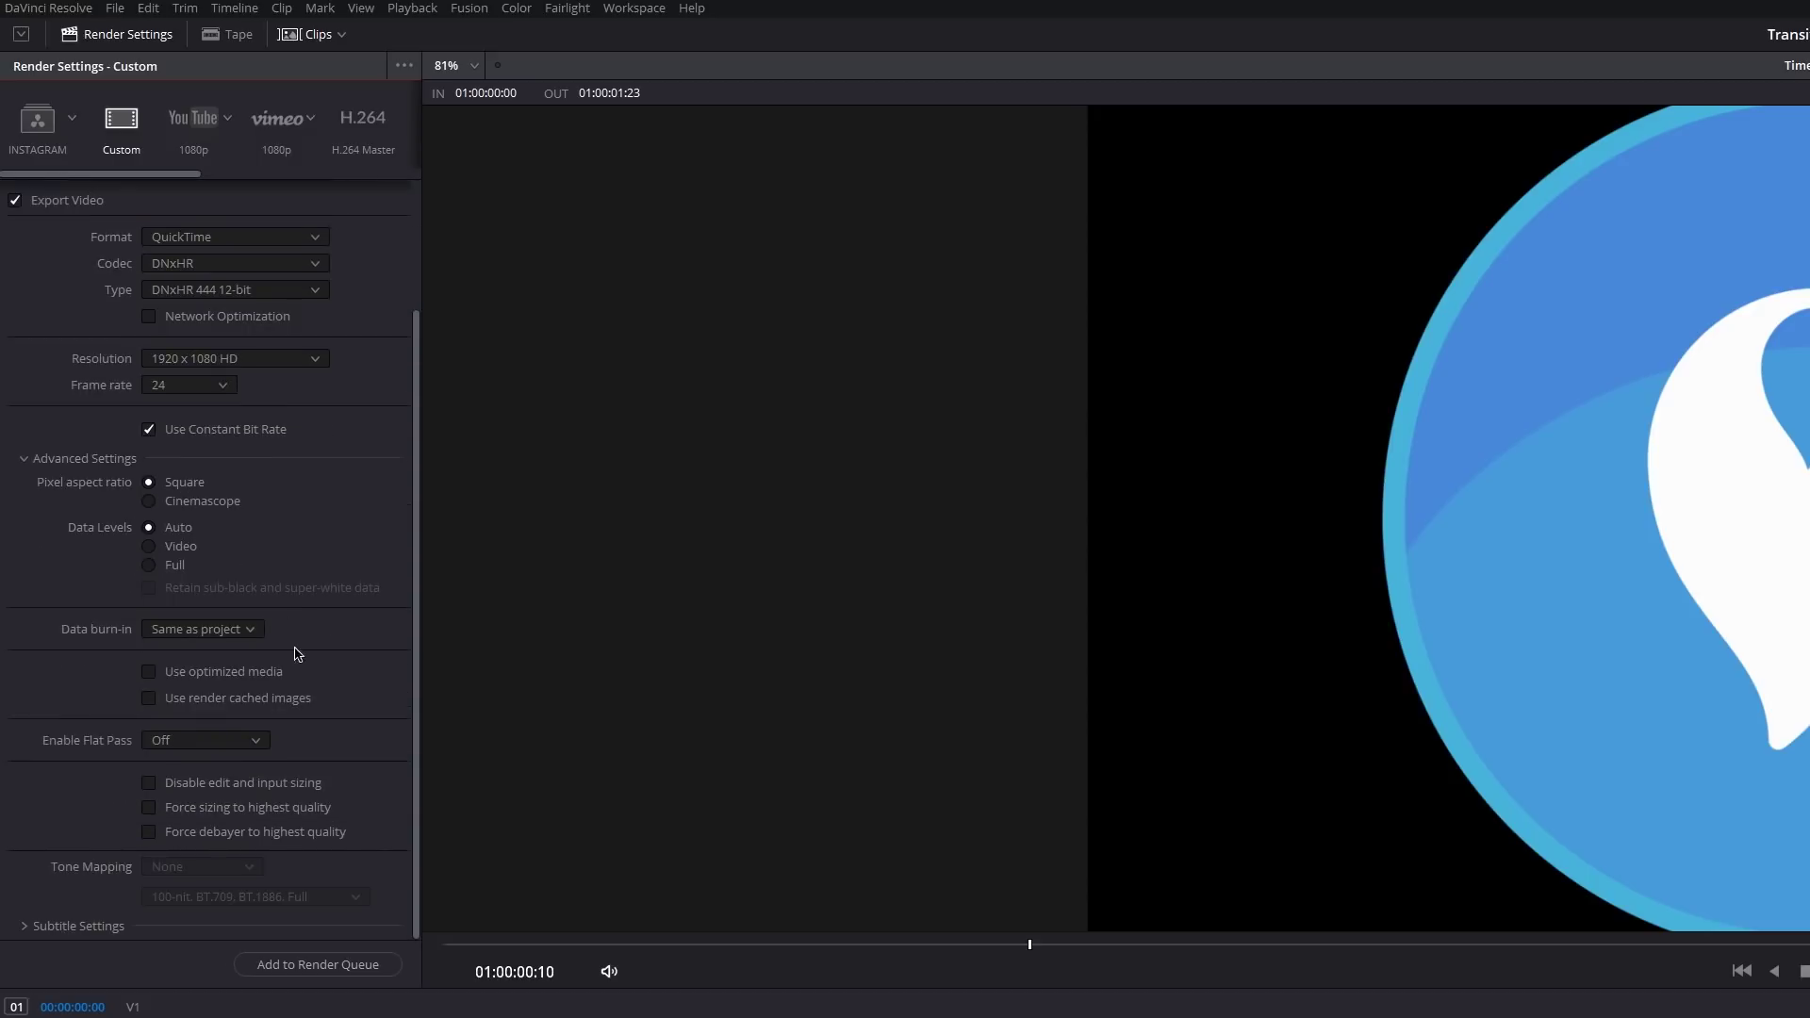
pyautogui.scroll(3, 399, 650)
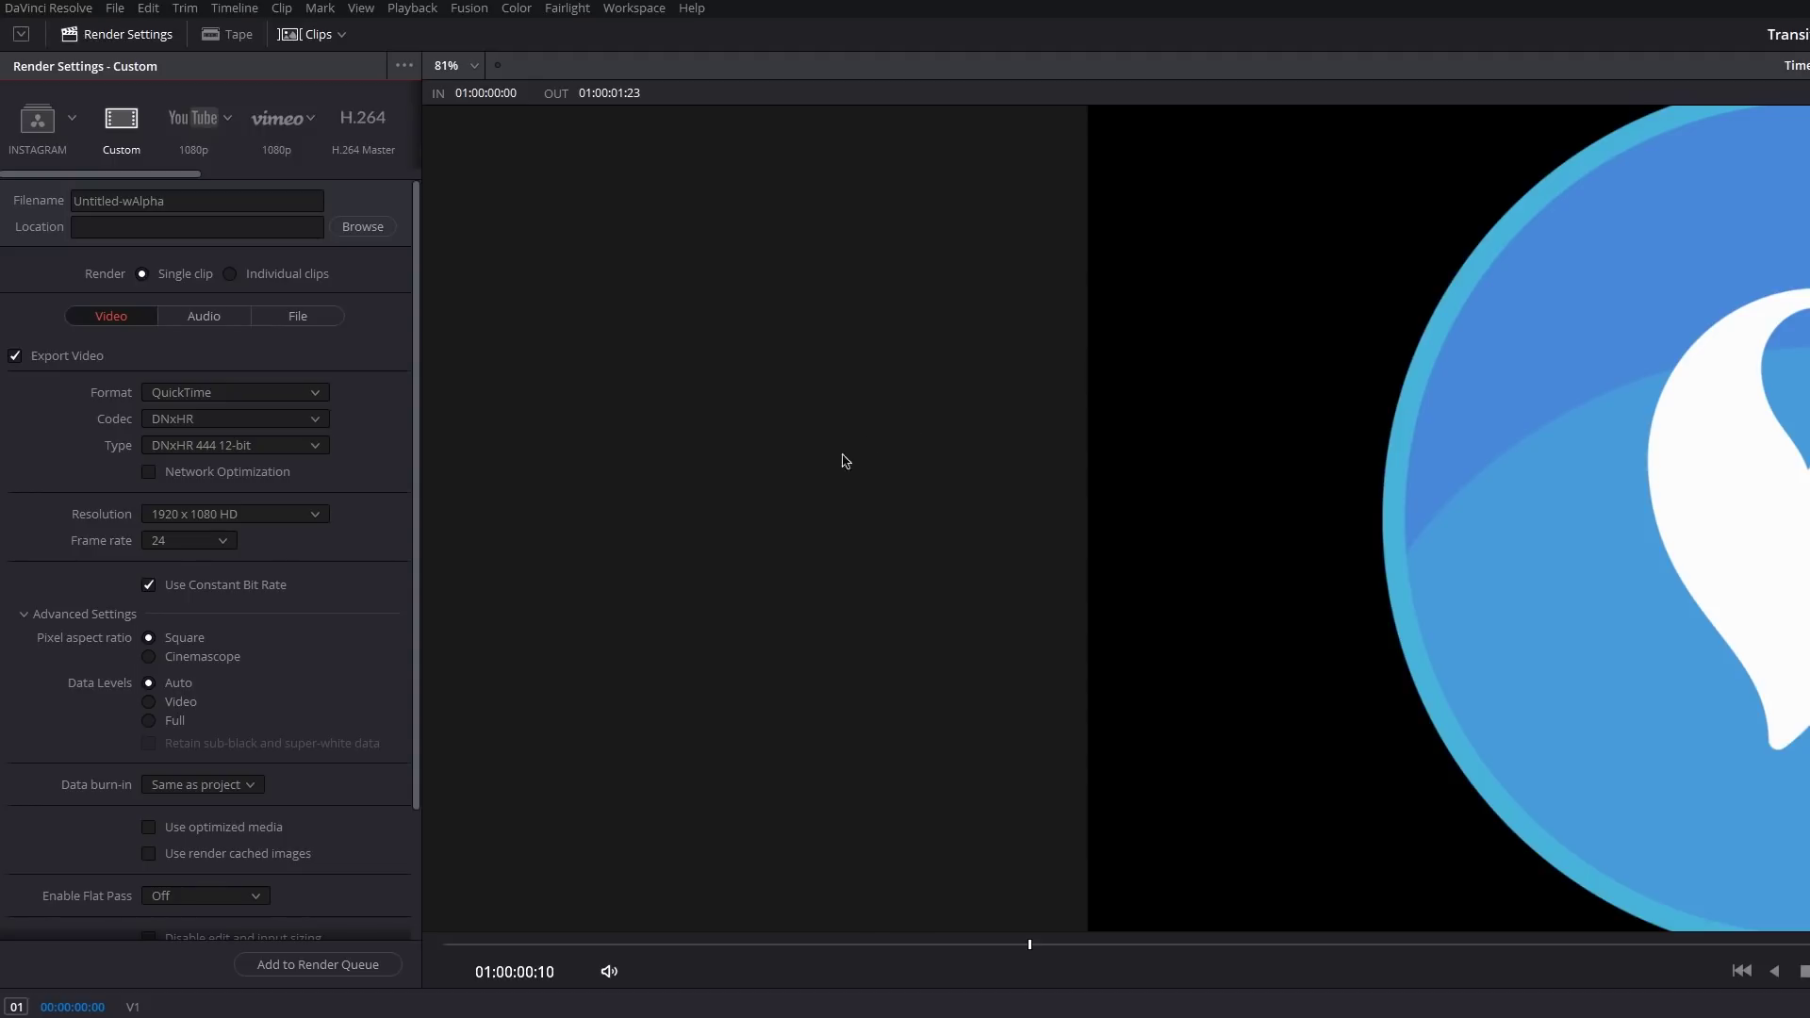
pyautogui.scroll(-3, 330, 490)
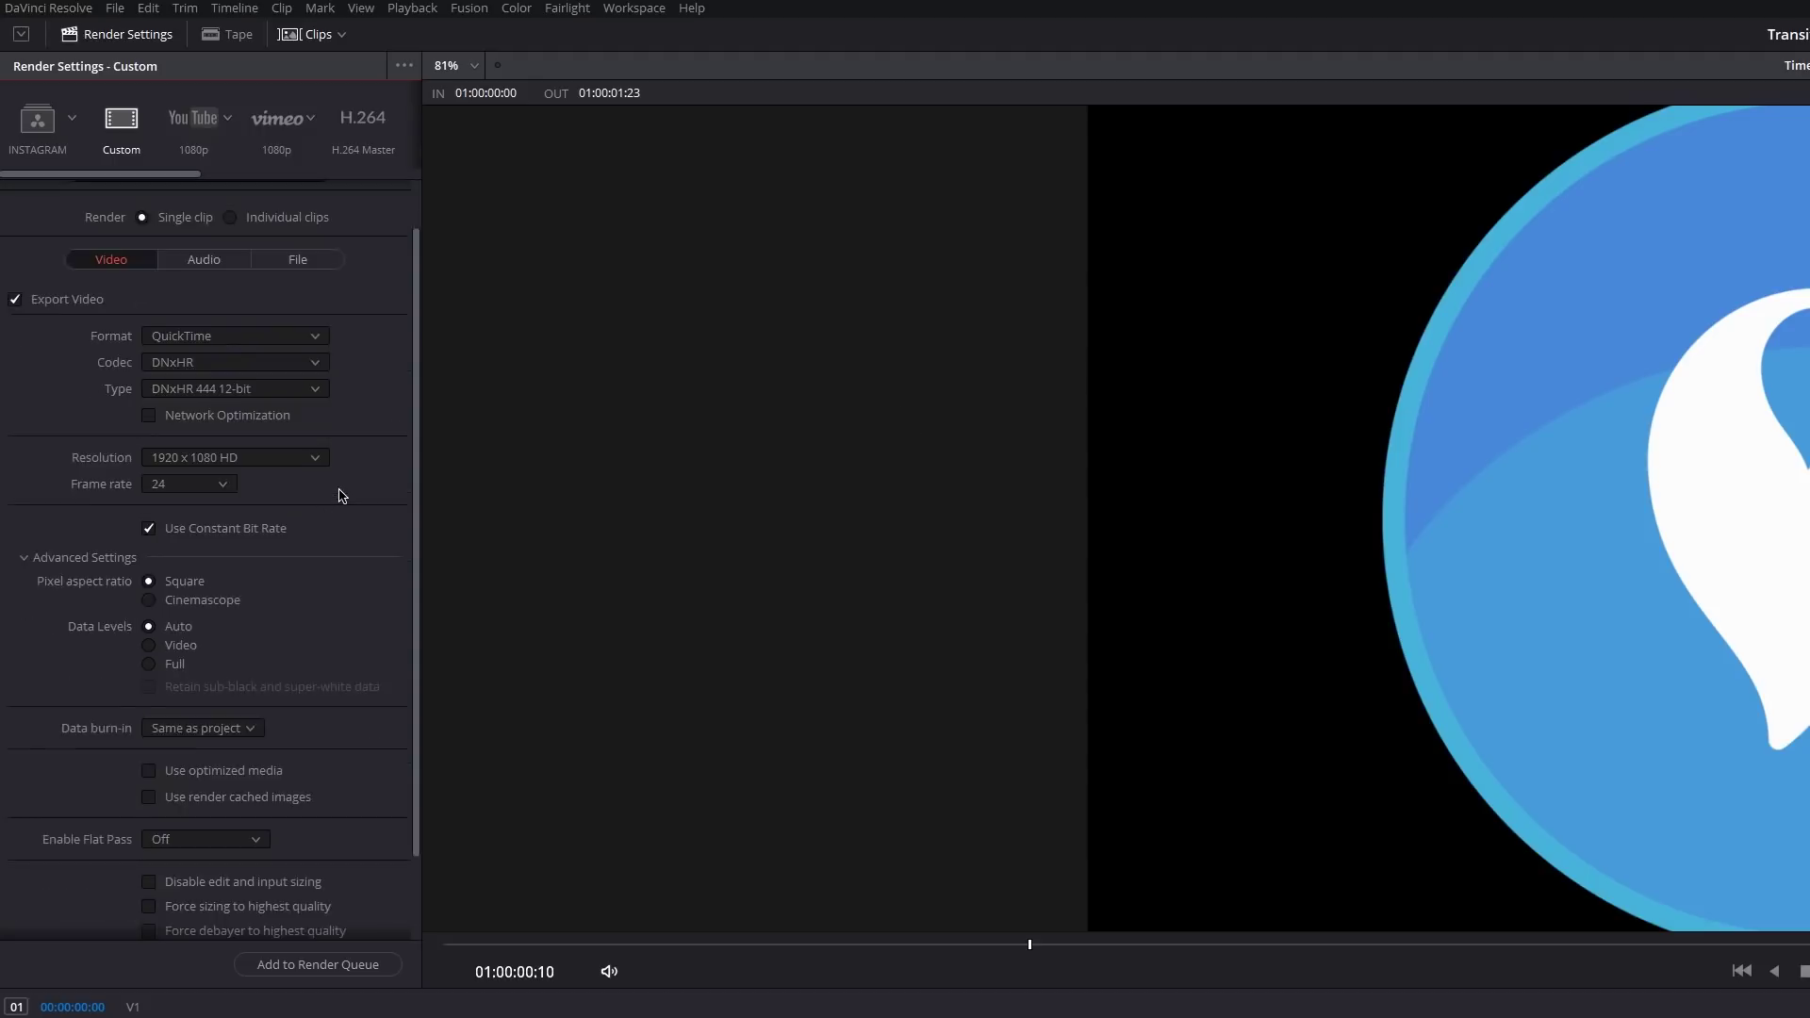
pyautogui.scroll(3, 352, 510)
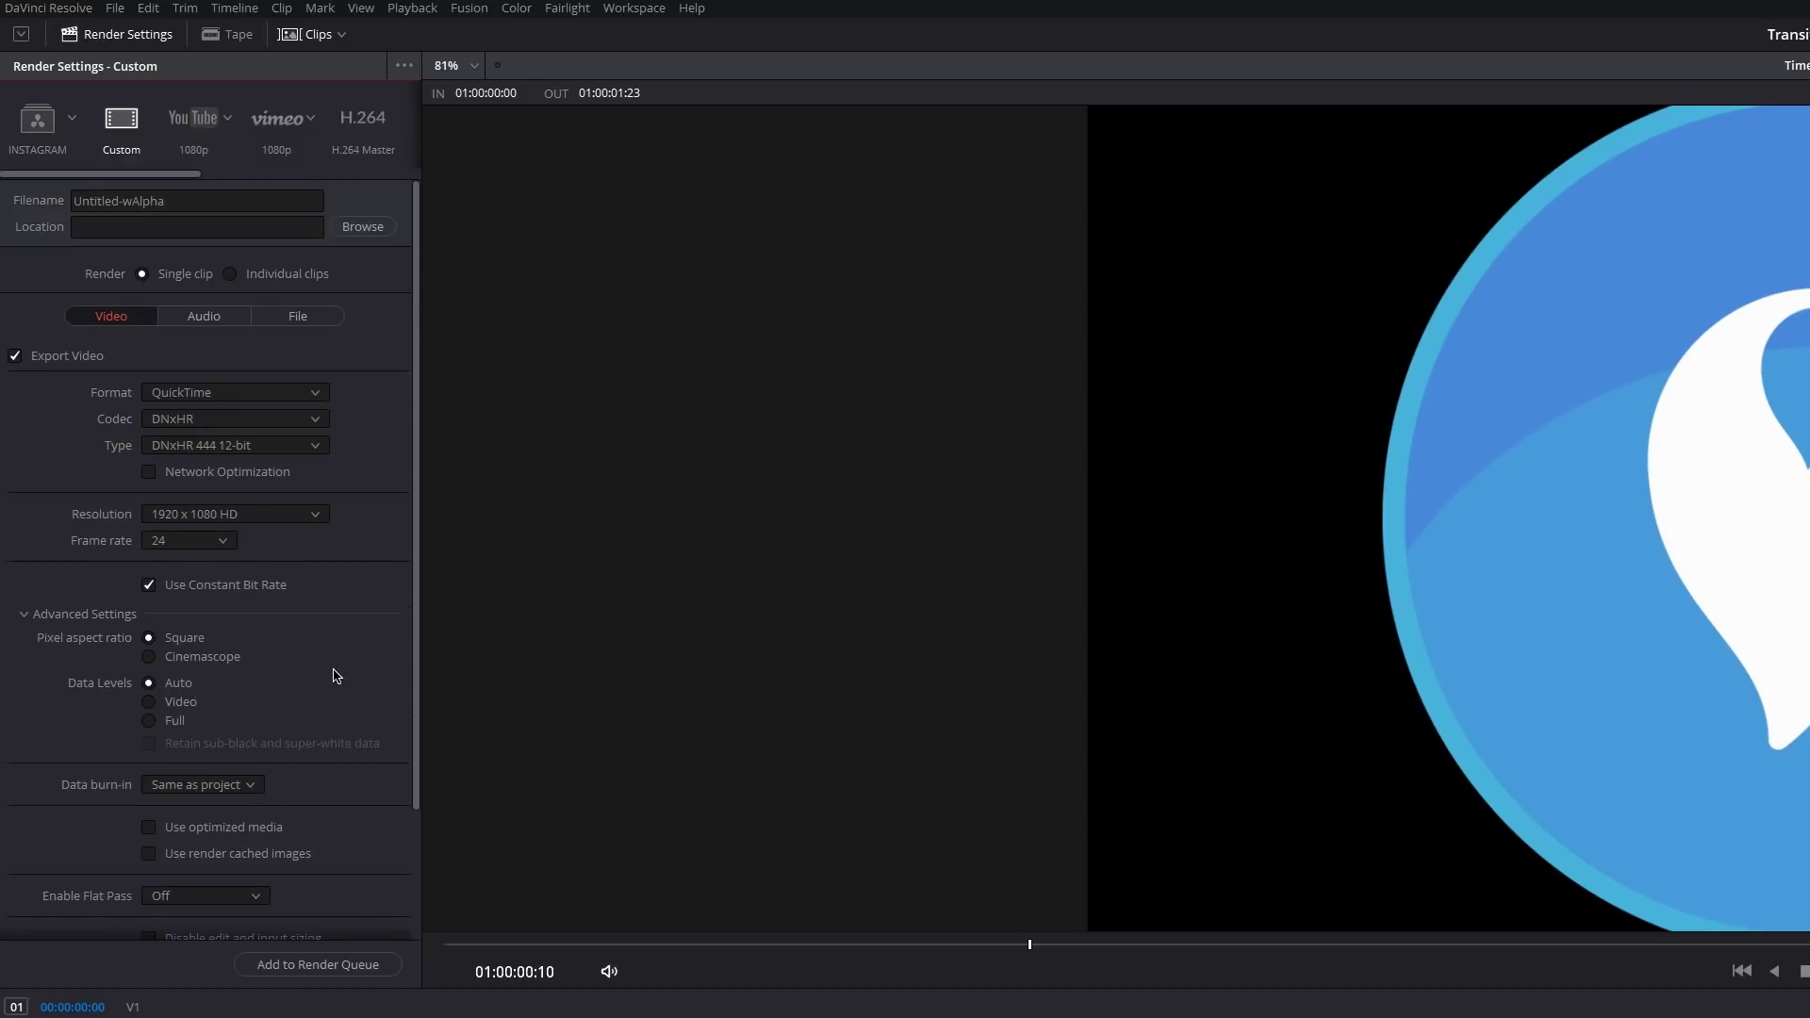
pyautogui.click(230, 274)
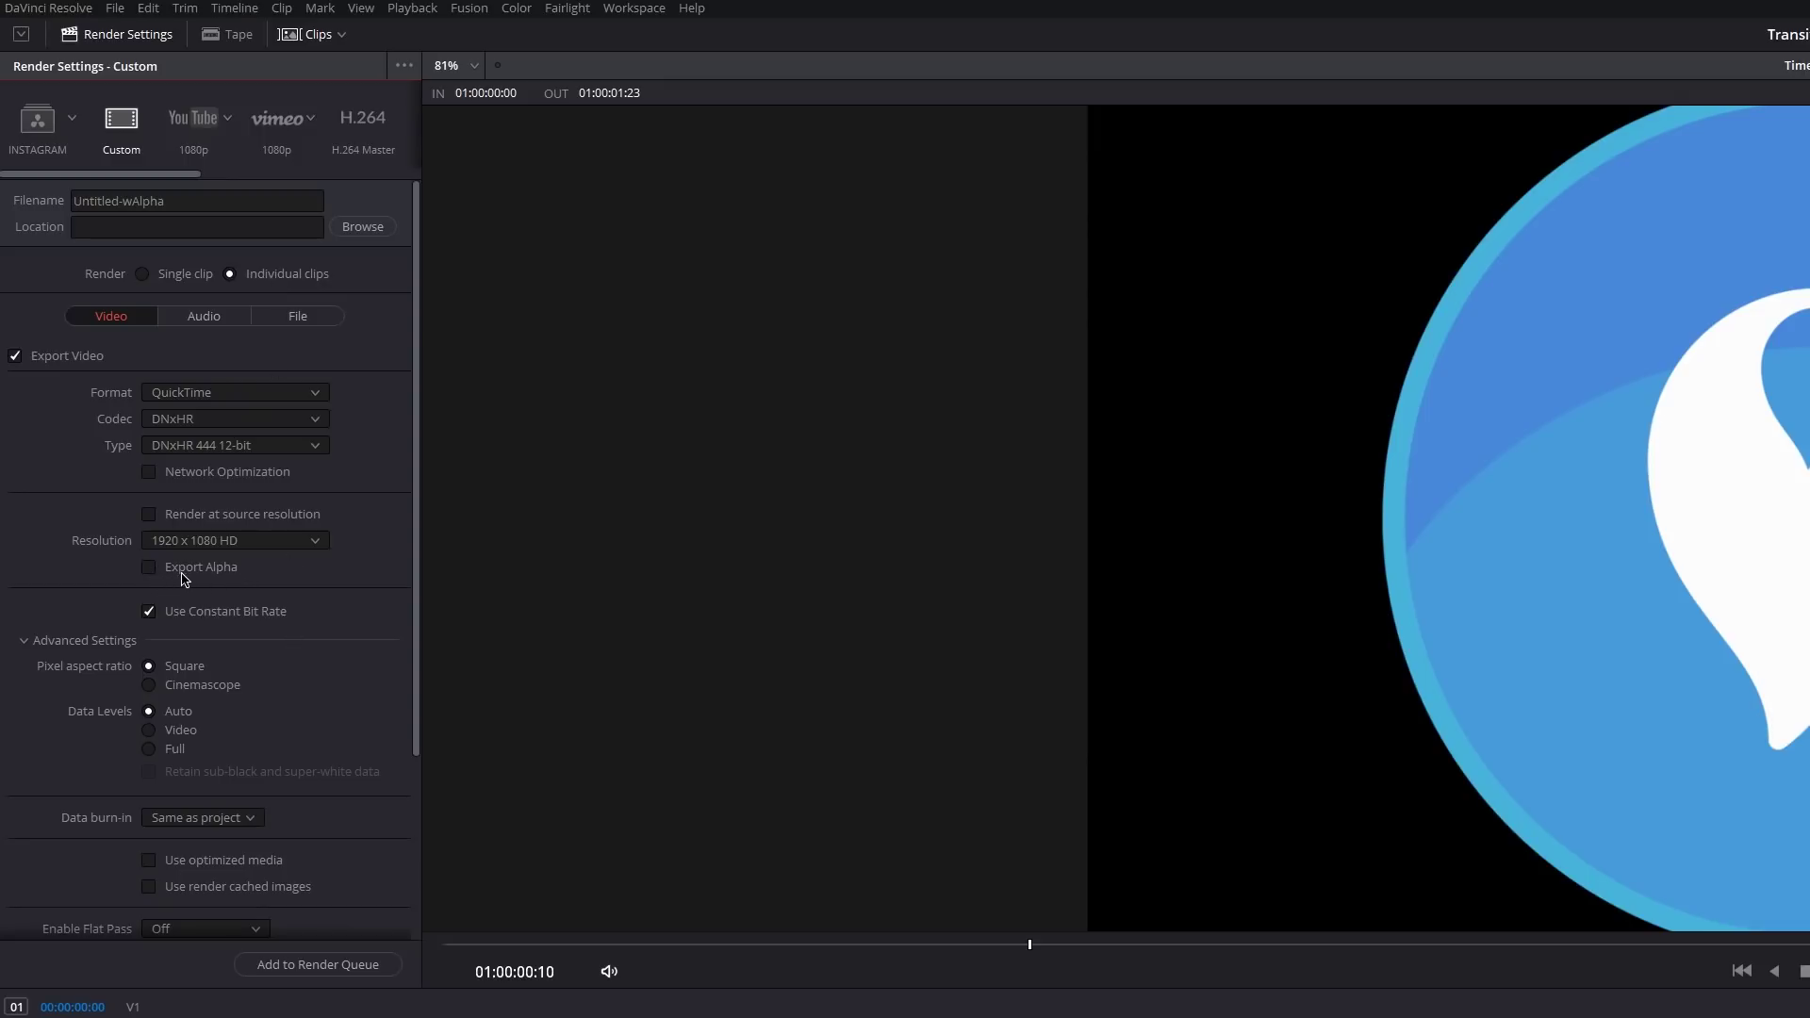
pyautogui.click(149, 569)
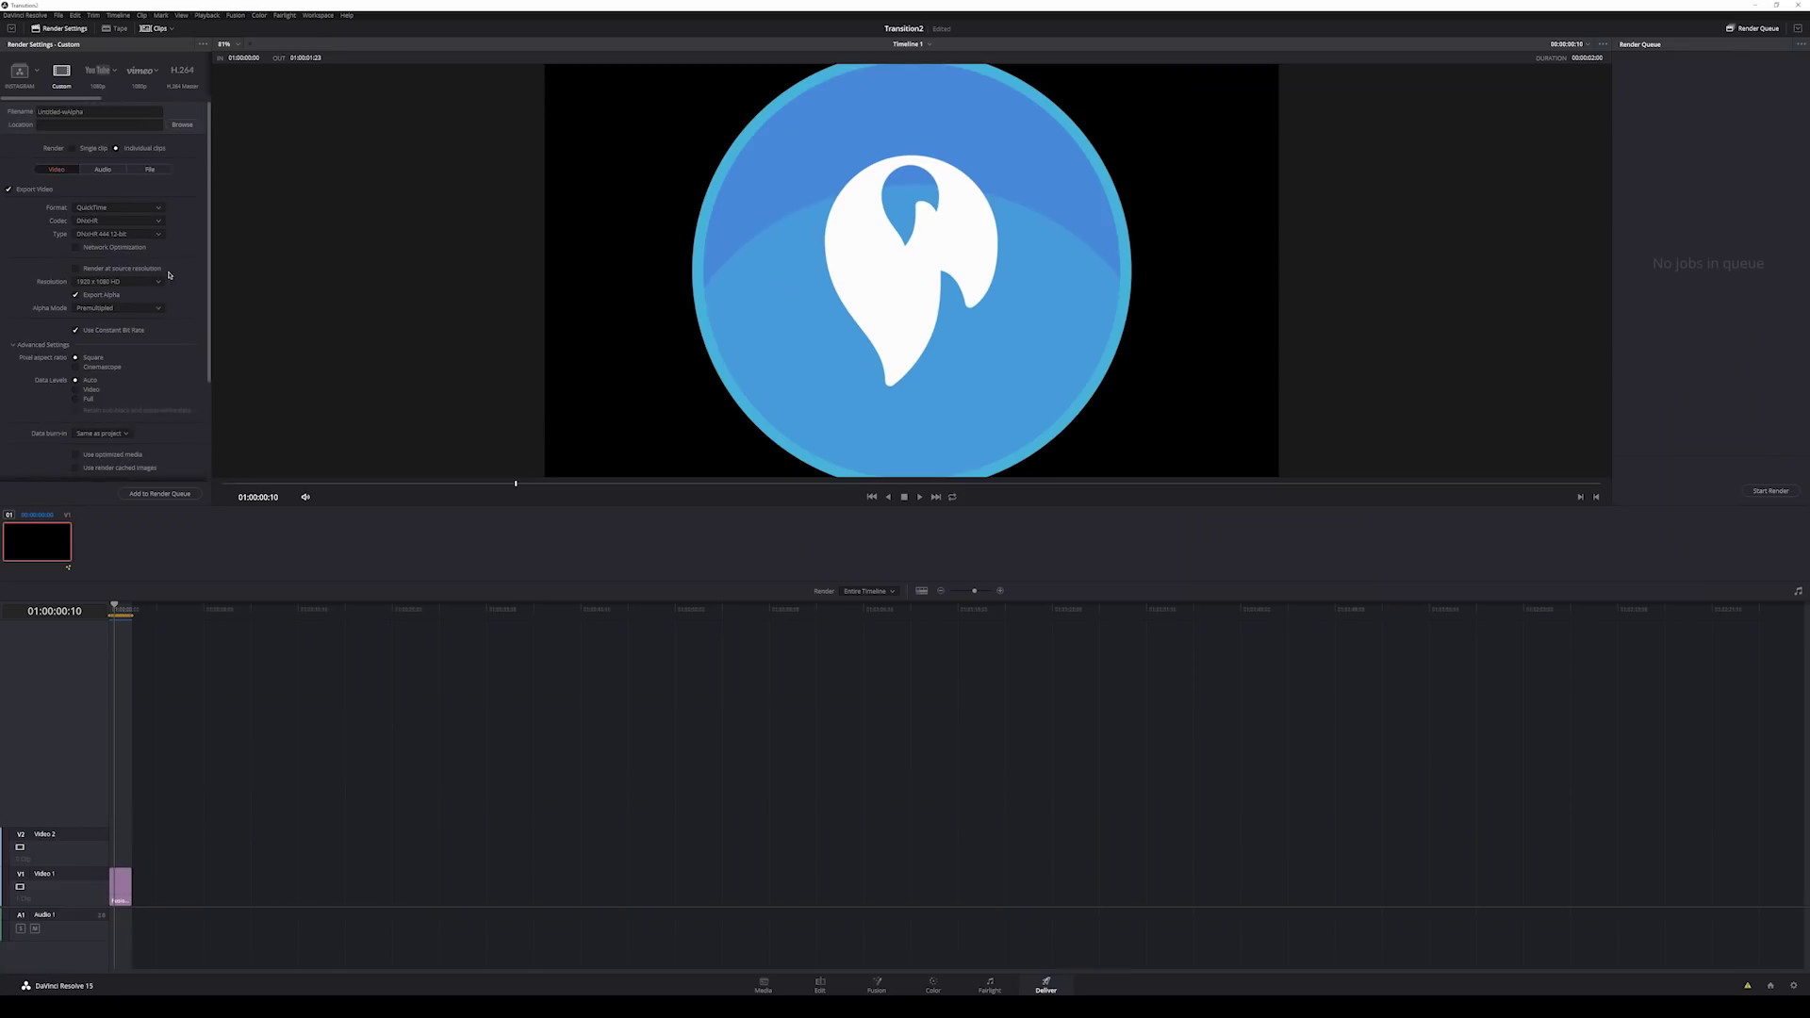
# Disable audio export for the render.
pyautogui.click(102, 170)
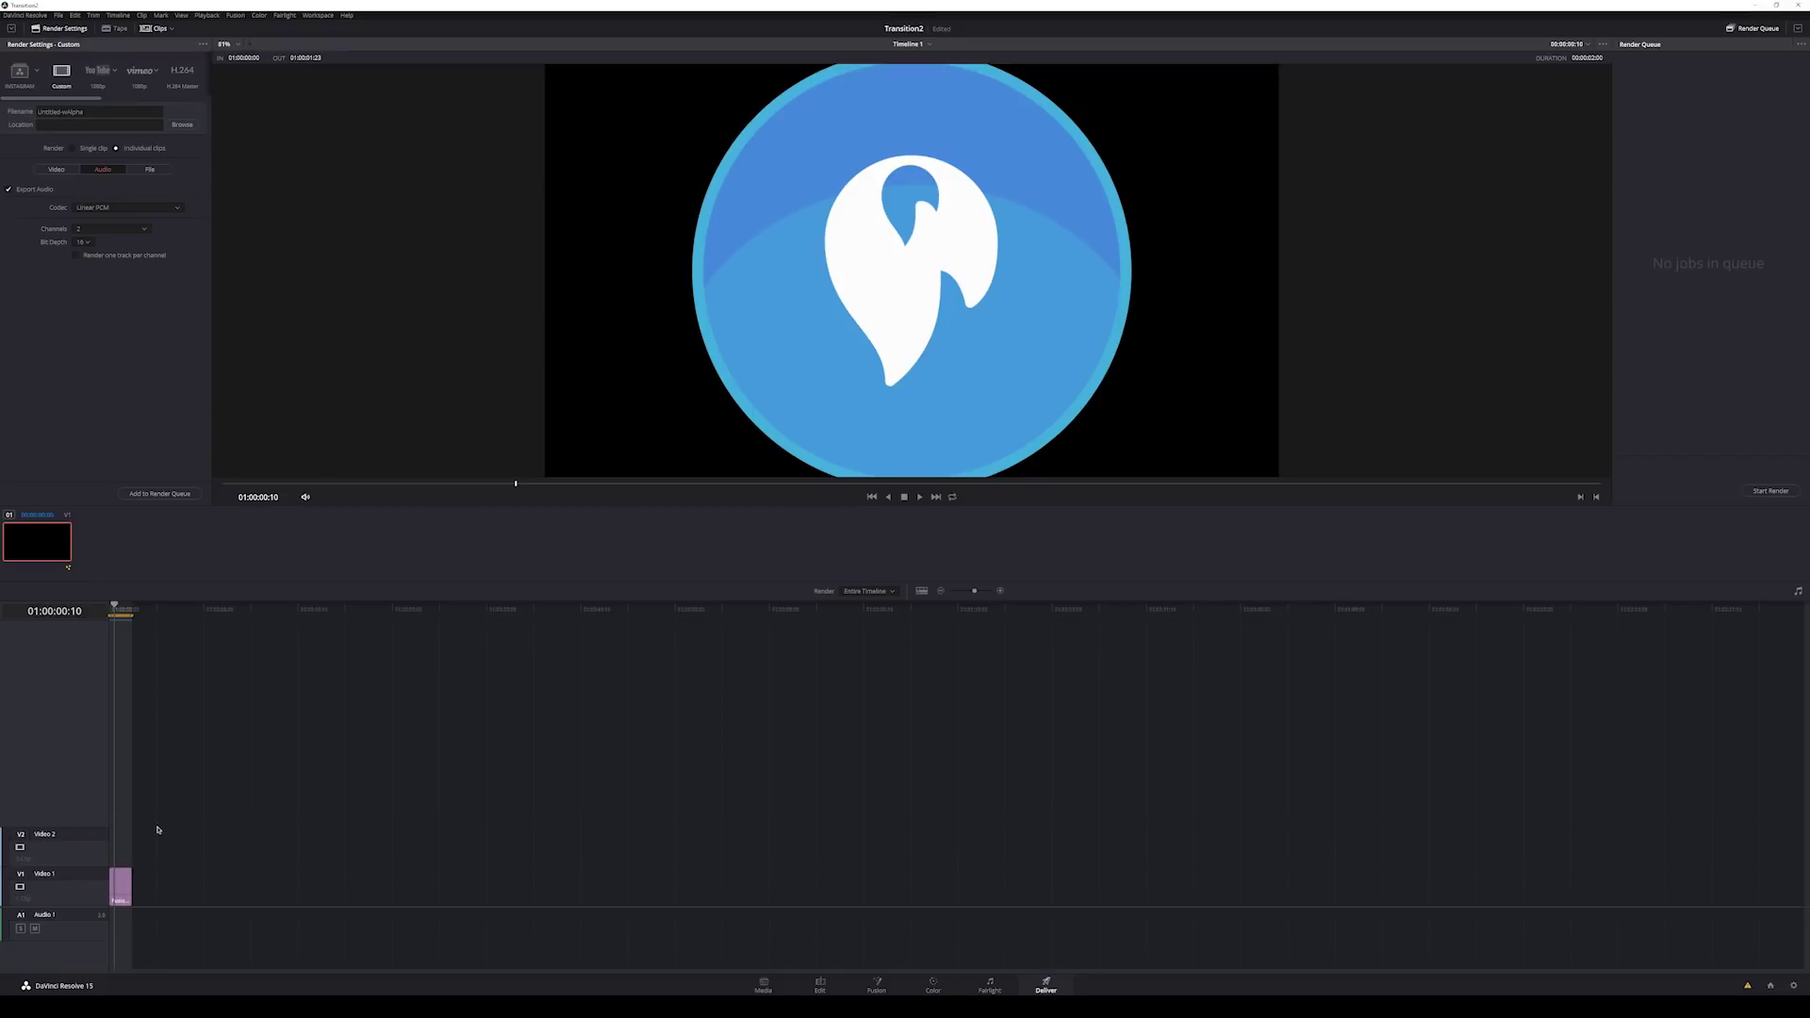
pyautogui.click(9, 190)
# Set the export's custom name to Logo-Transition and its save location to the Desktop.
pyautogui.click(150, 170)
pyautogui.click(102, 215)
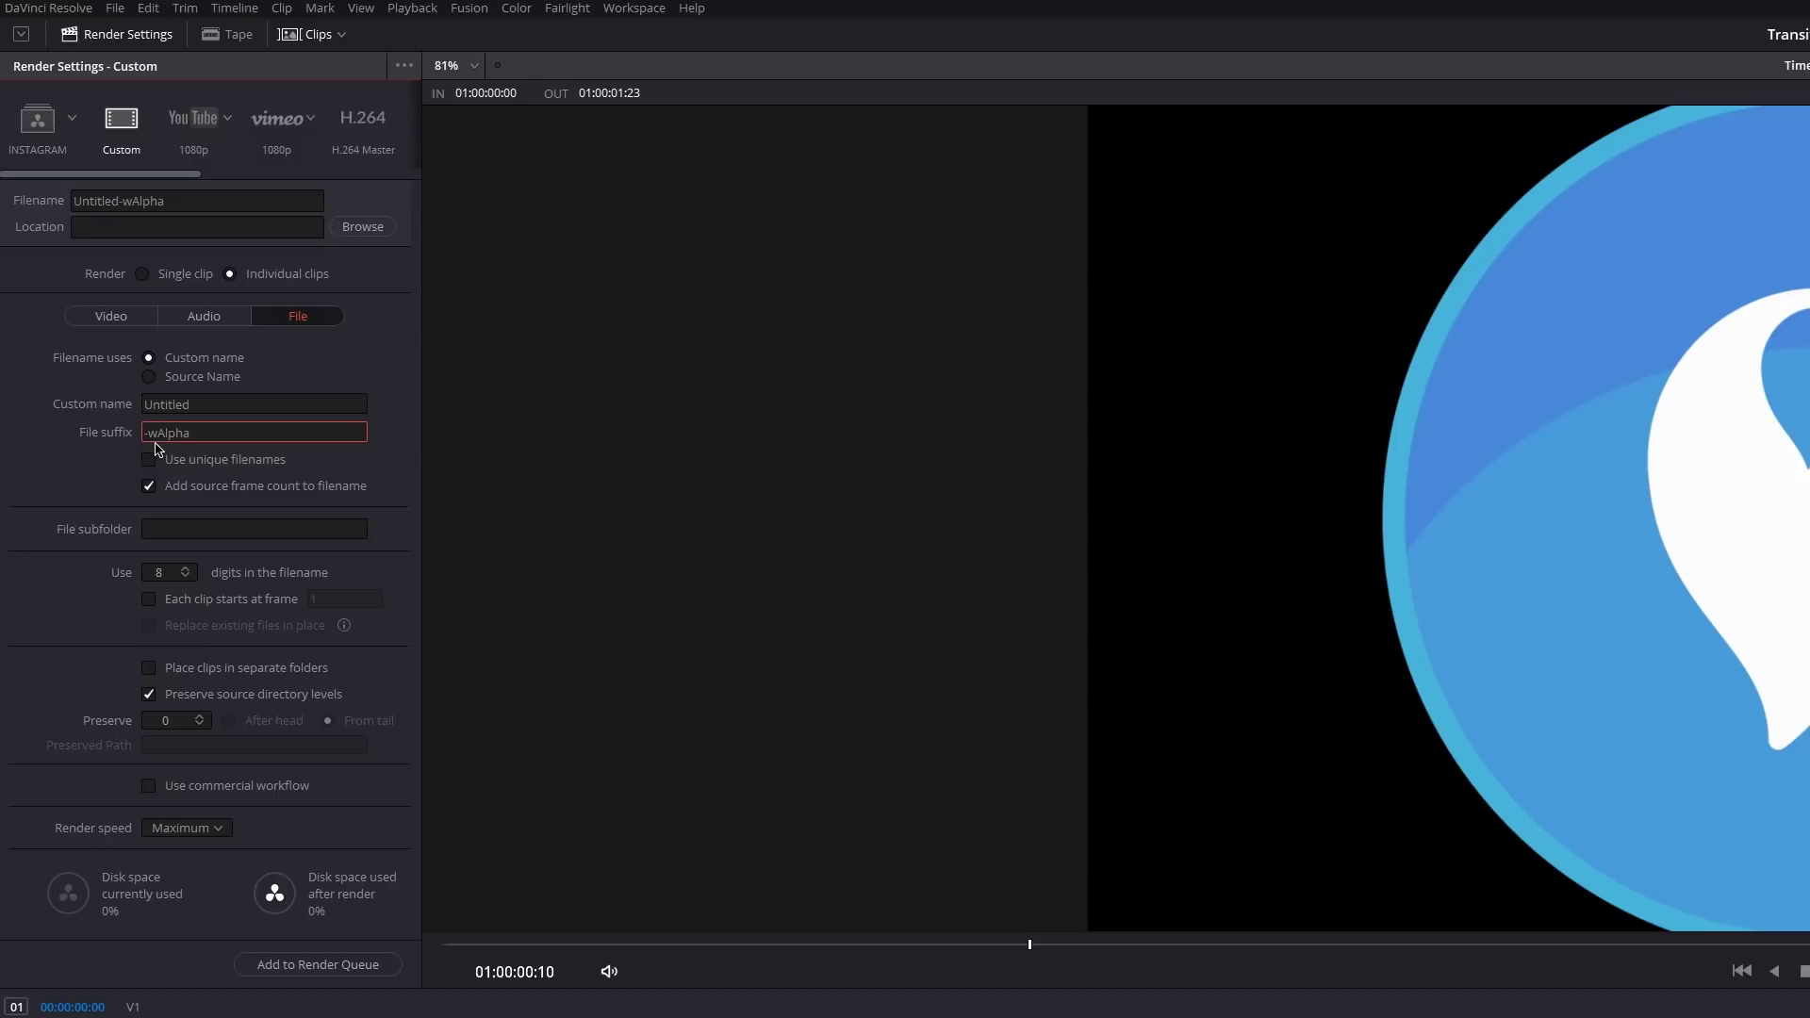
pyautogui.click(232, 462)
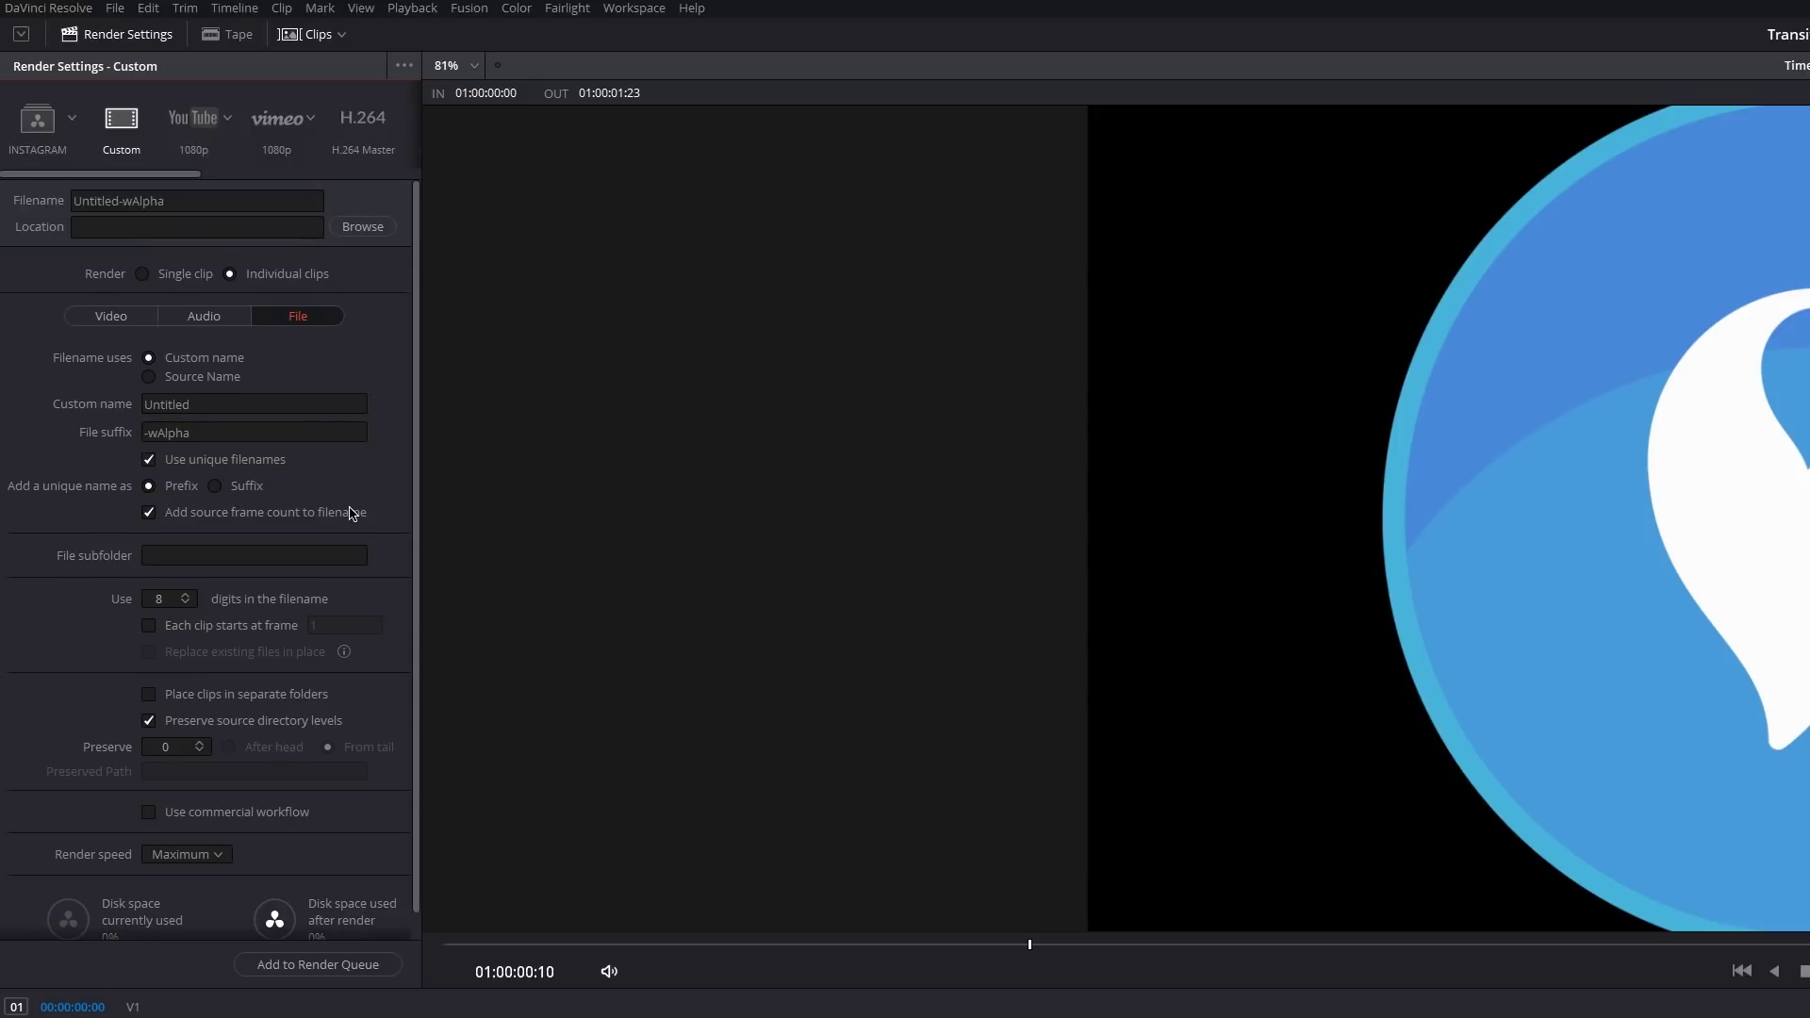
pyautogui.click(339, 464)
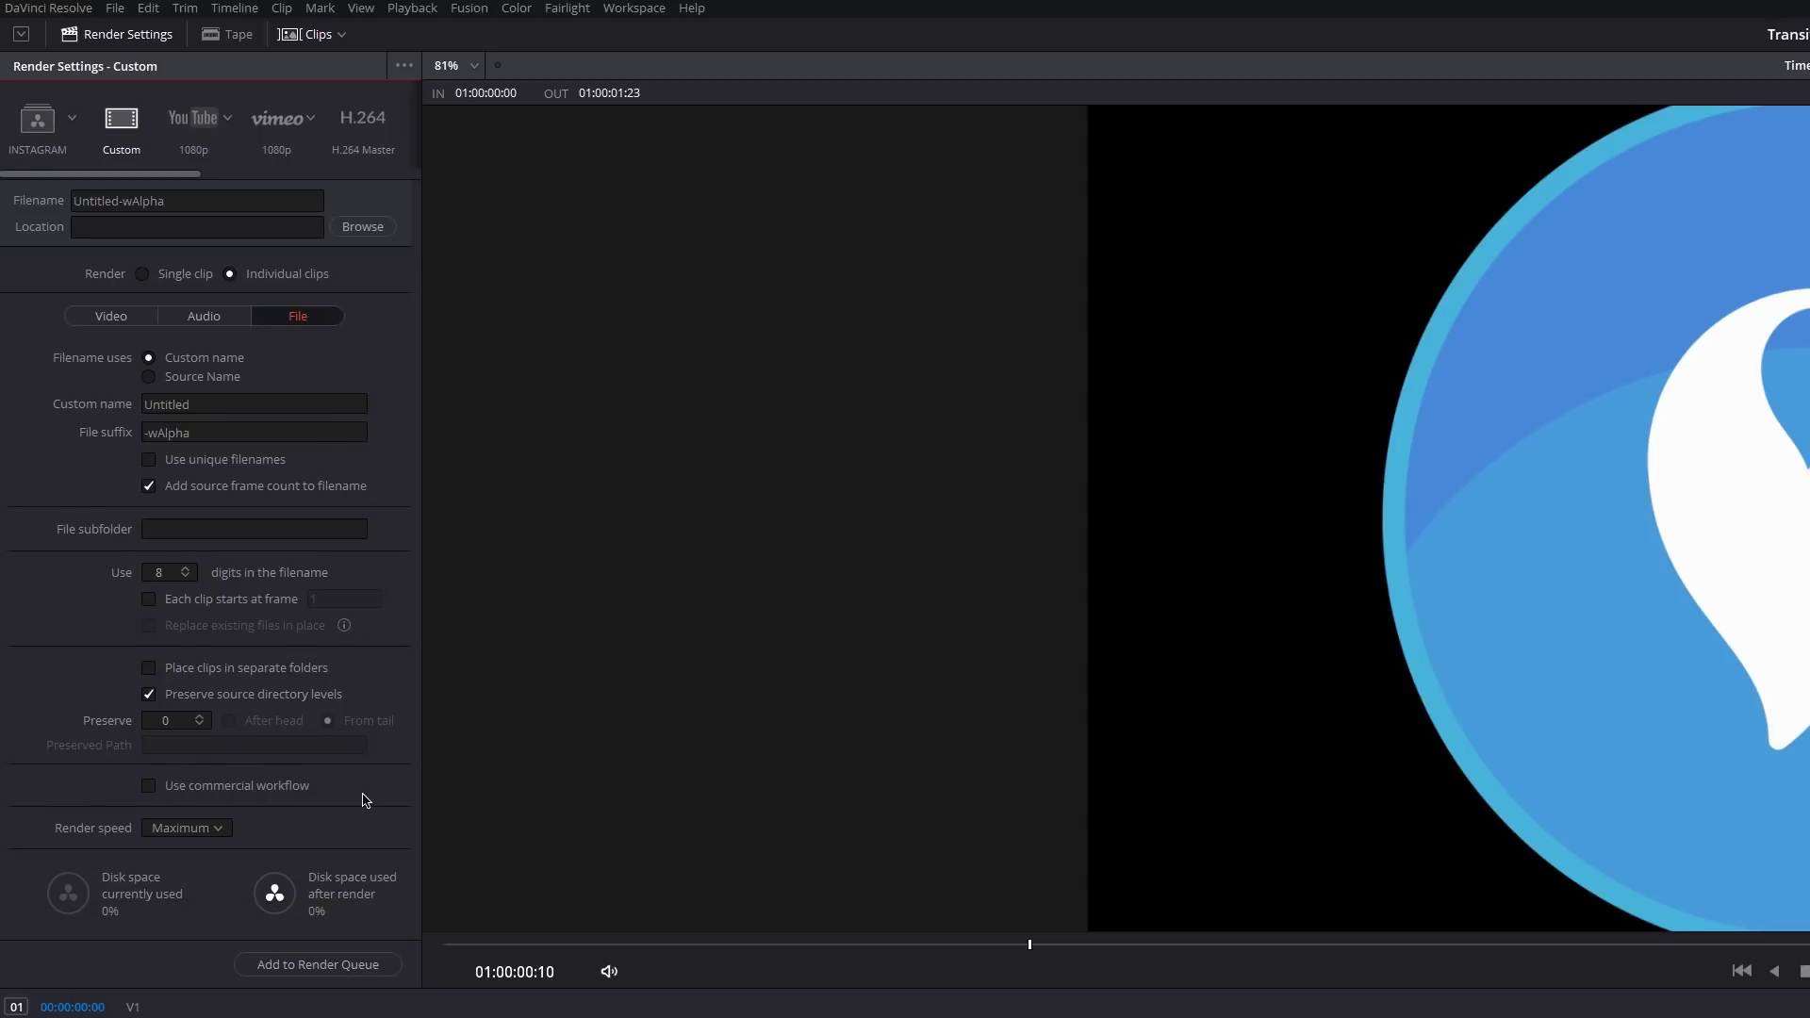
pyautogui.moveTo(231, 406); pyautogui.dragTo(100, 423)
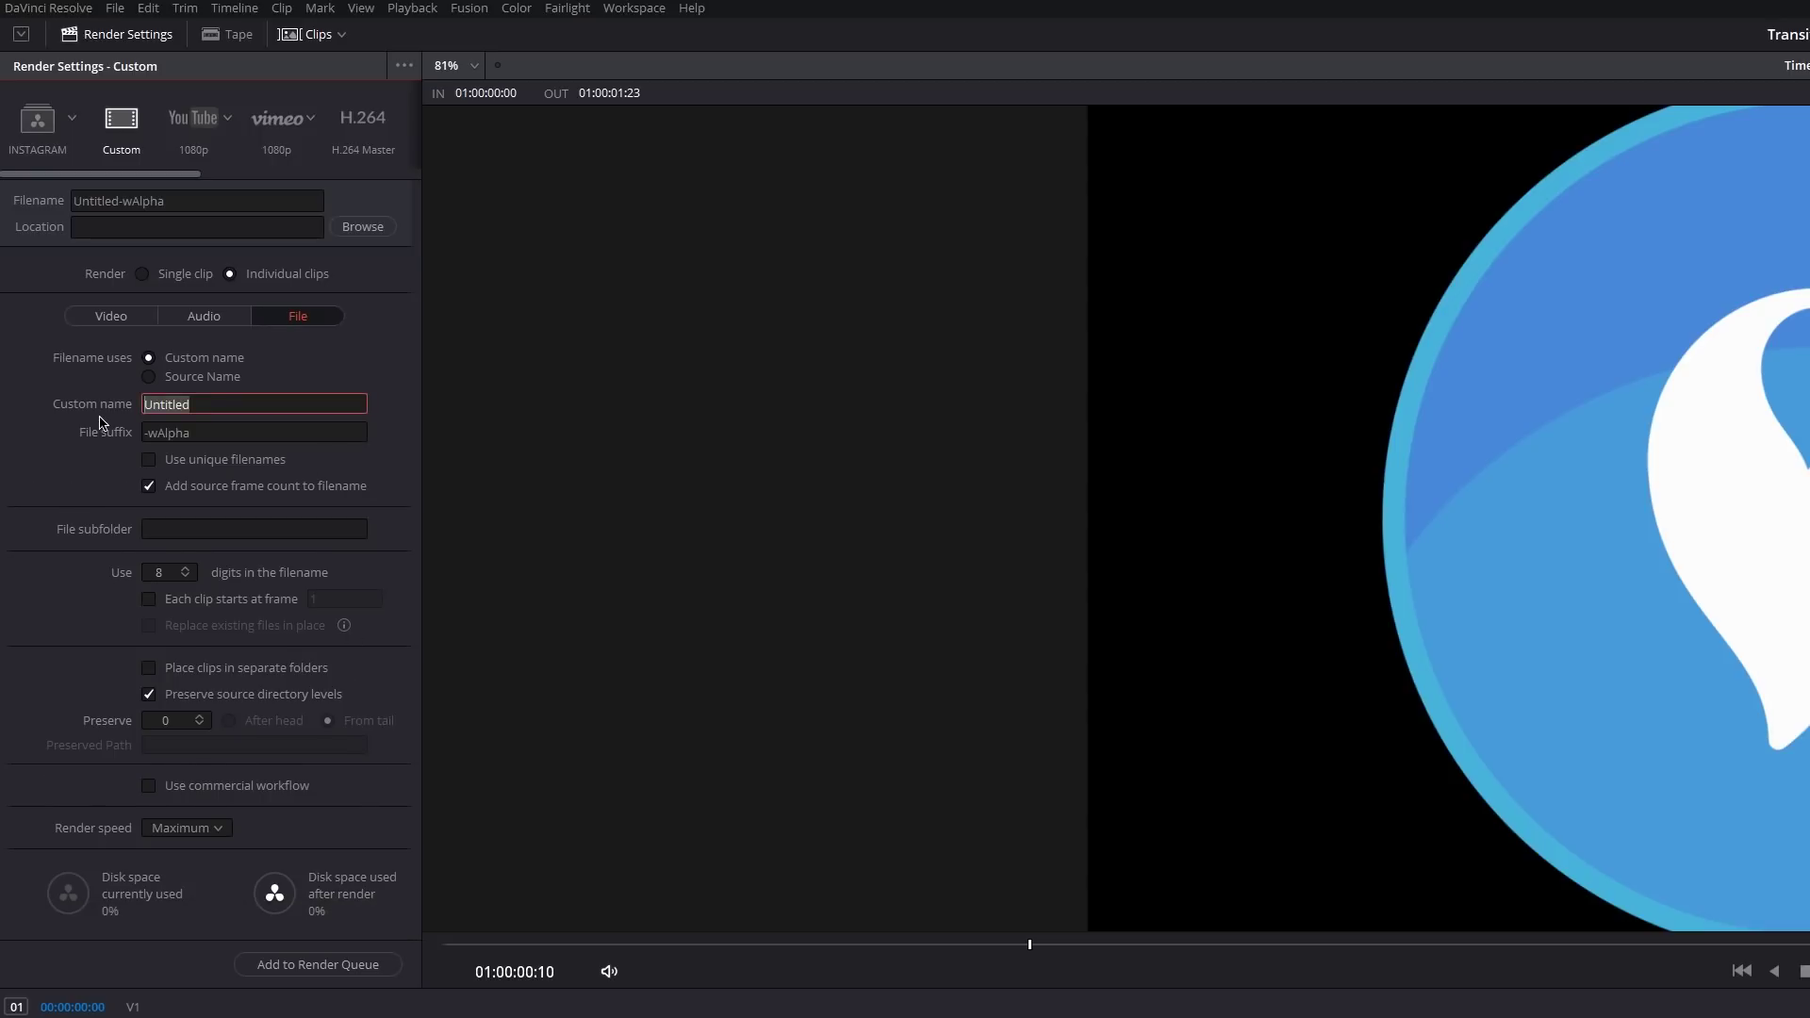
pyautogui.write('Logo-Transition')
pyautogui.click(363, 226)
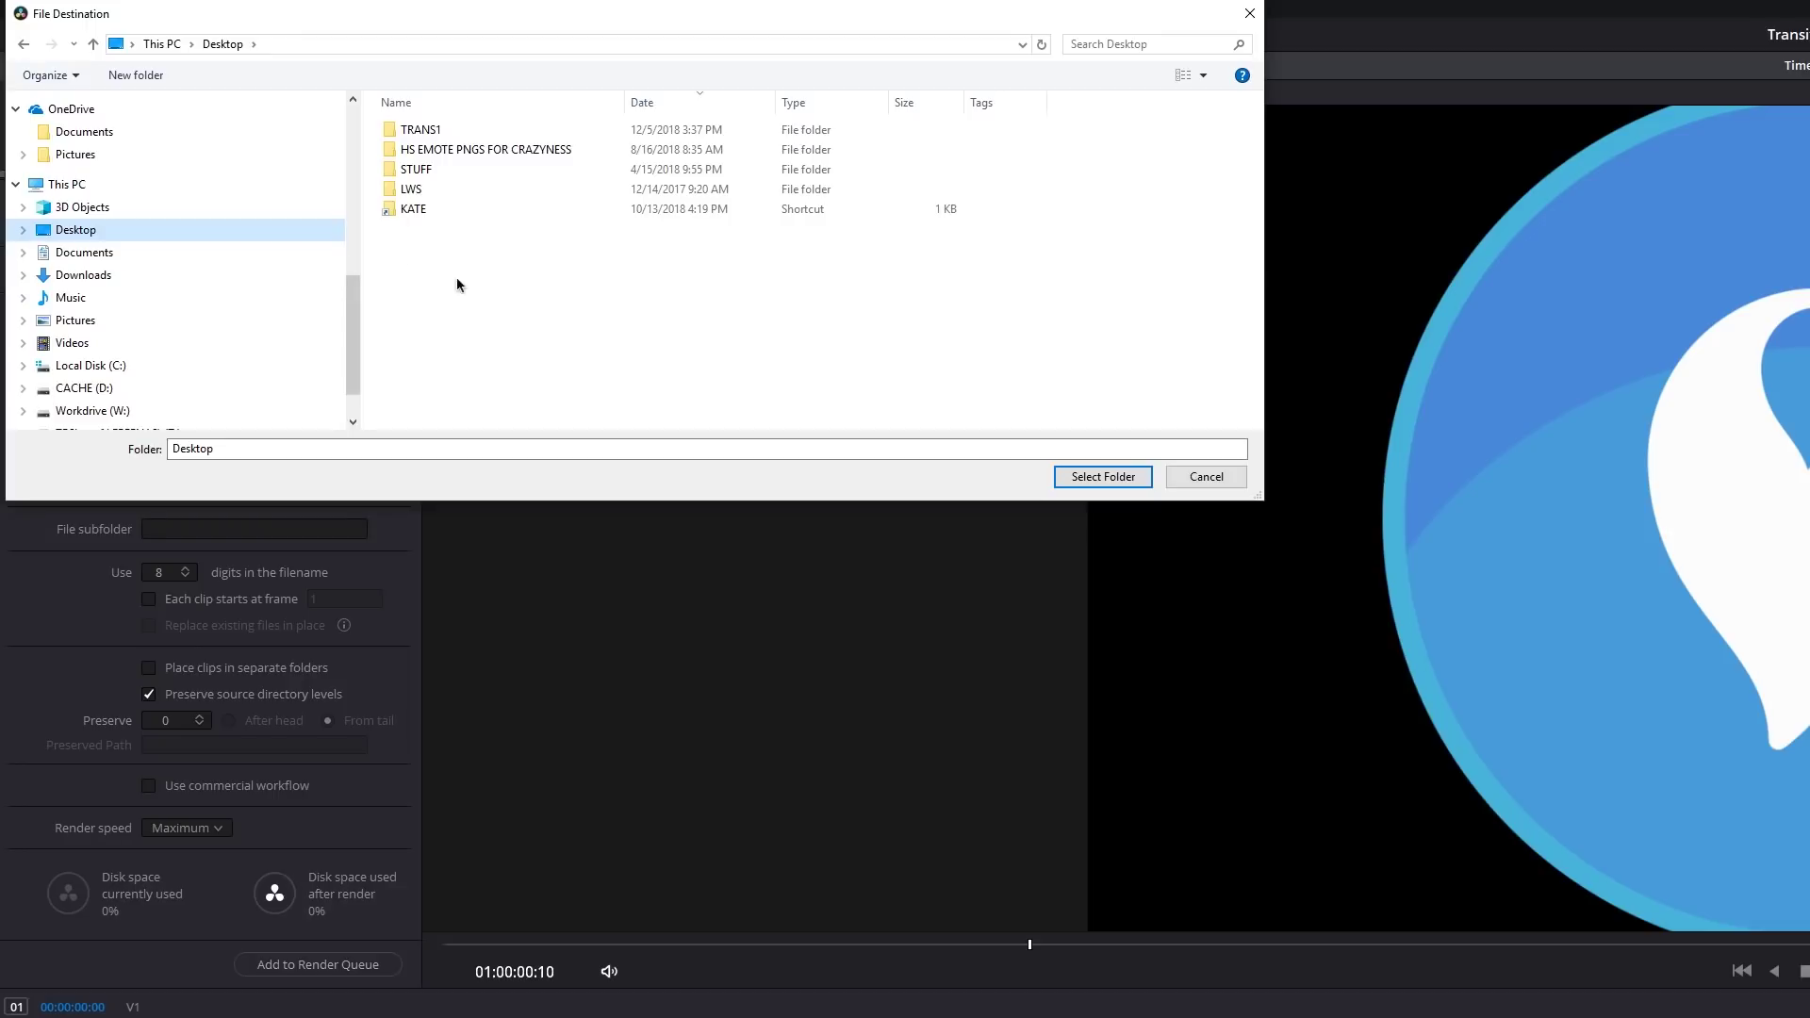
pyautogui.click(1103, 476)
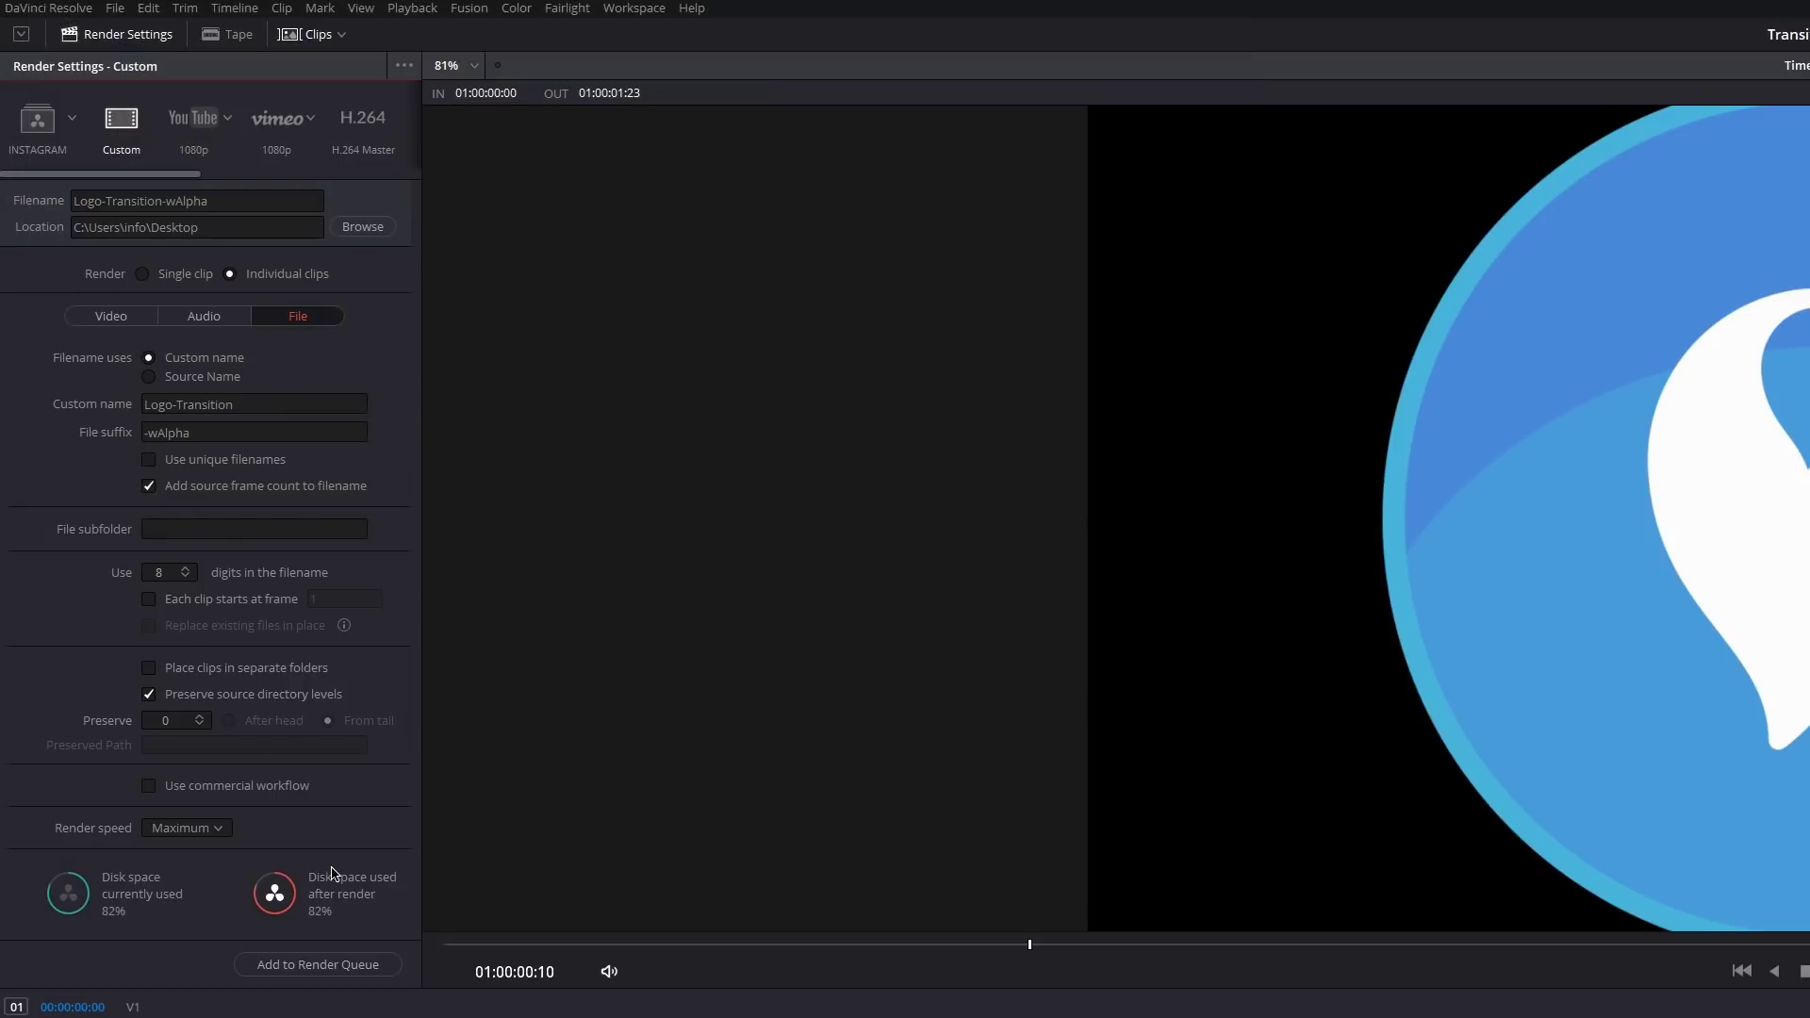
# Enable Force sizing to highest quality and add the transition to the render queue.
pyautogui.click(361, 957)
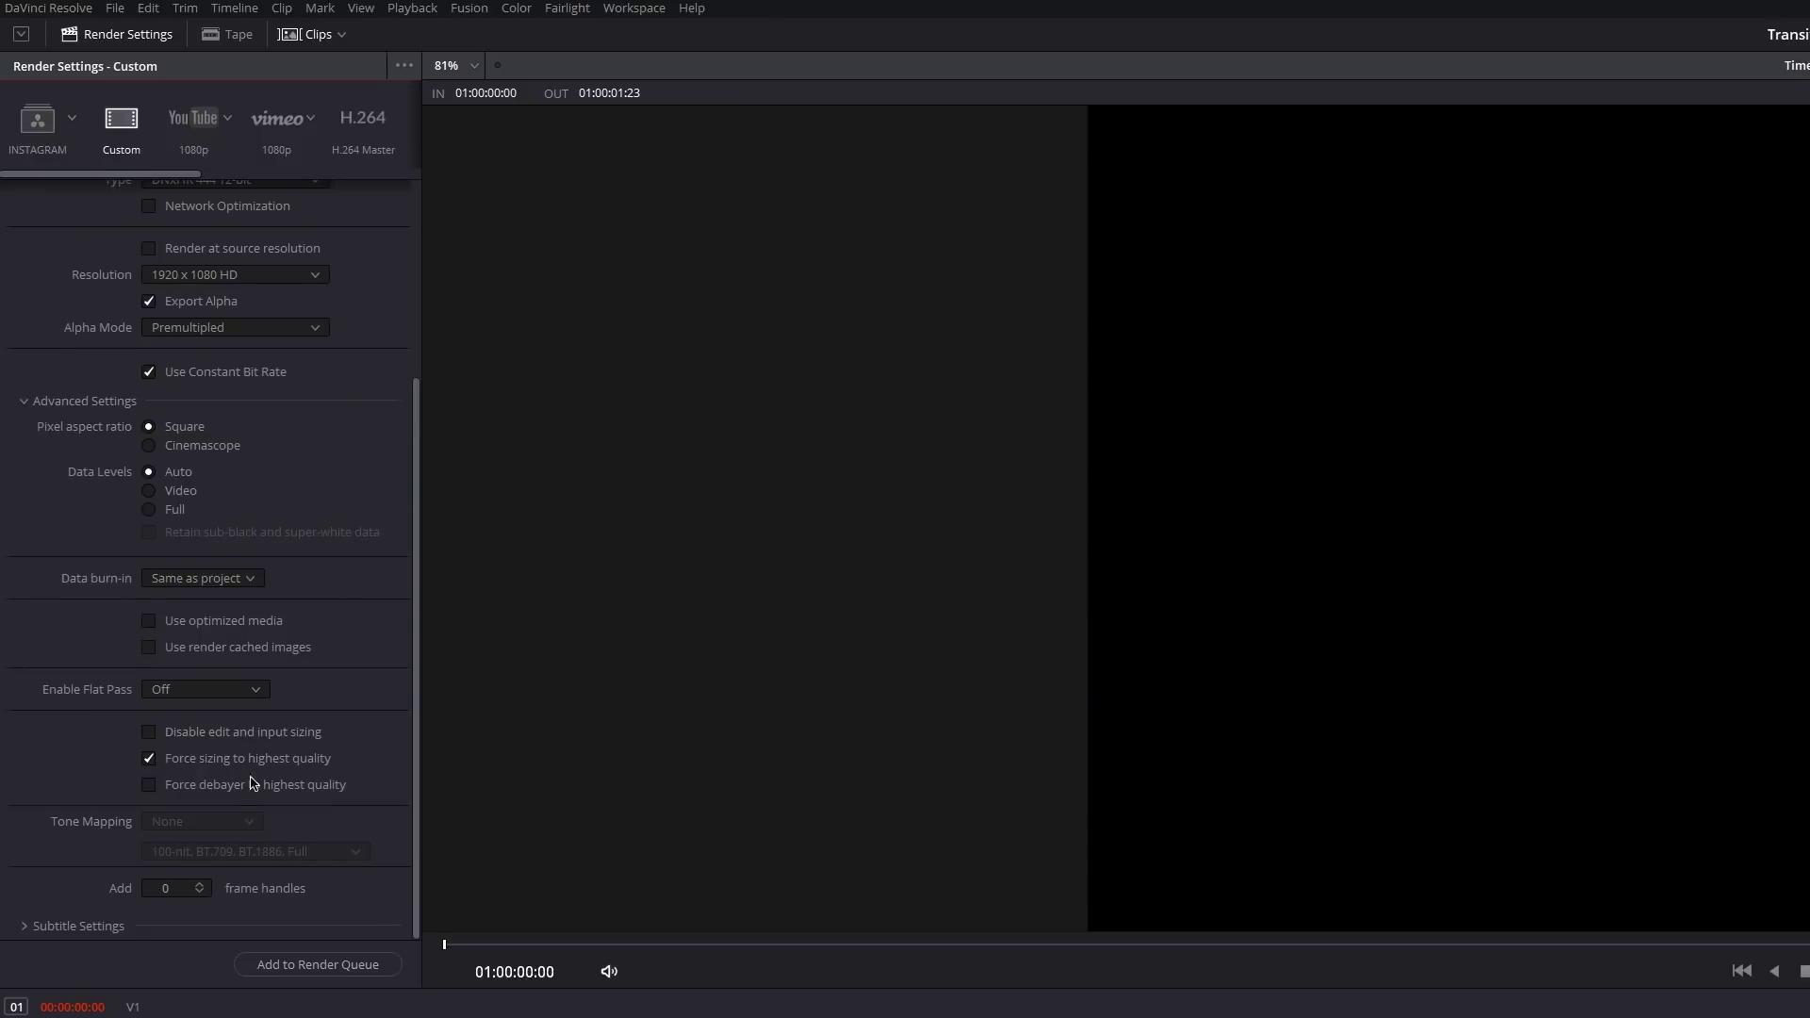
pyautogui.click(345, 957)
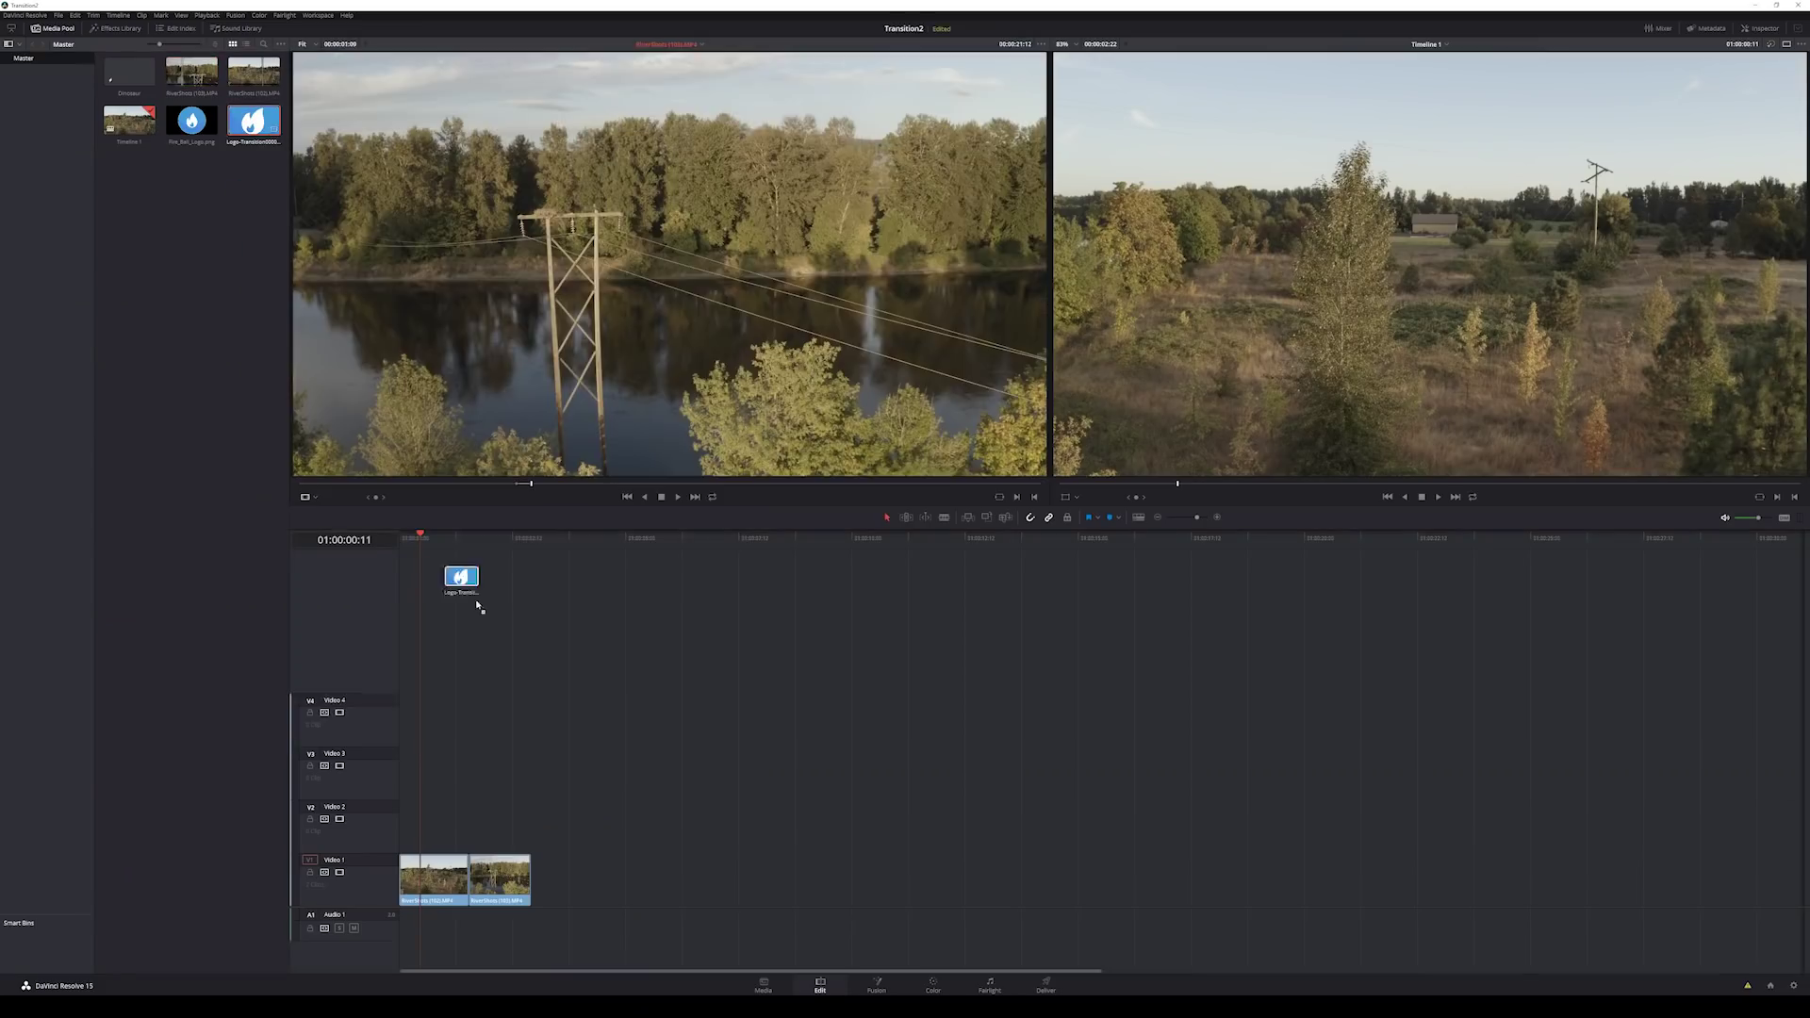
# Place the rendered Logo-Transition clip on Video 2 over the cut between the river clips and scrub through it.
pyautogui.moveTo(444, 575); pyautogui.dragTo(425, 845)
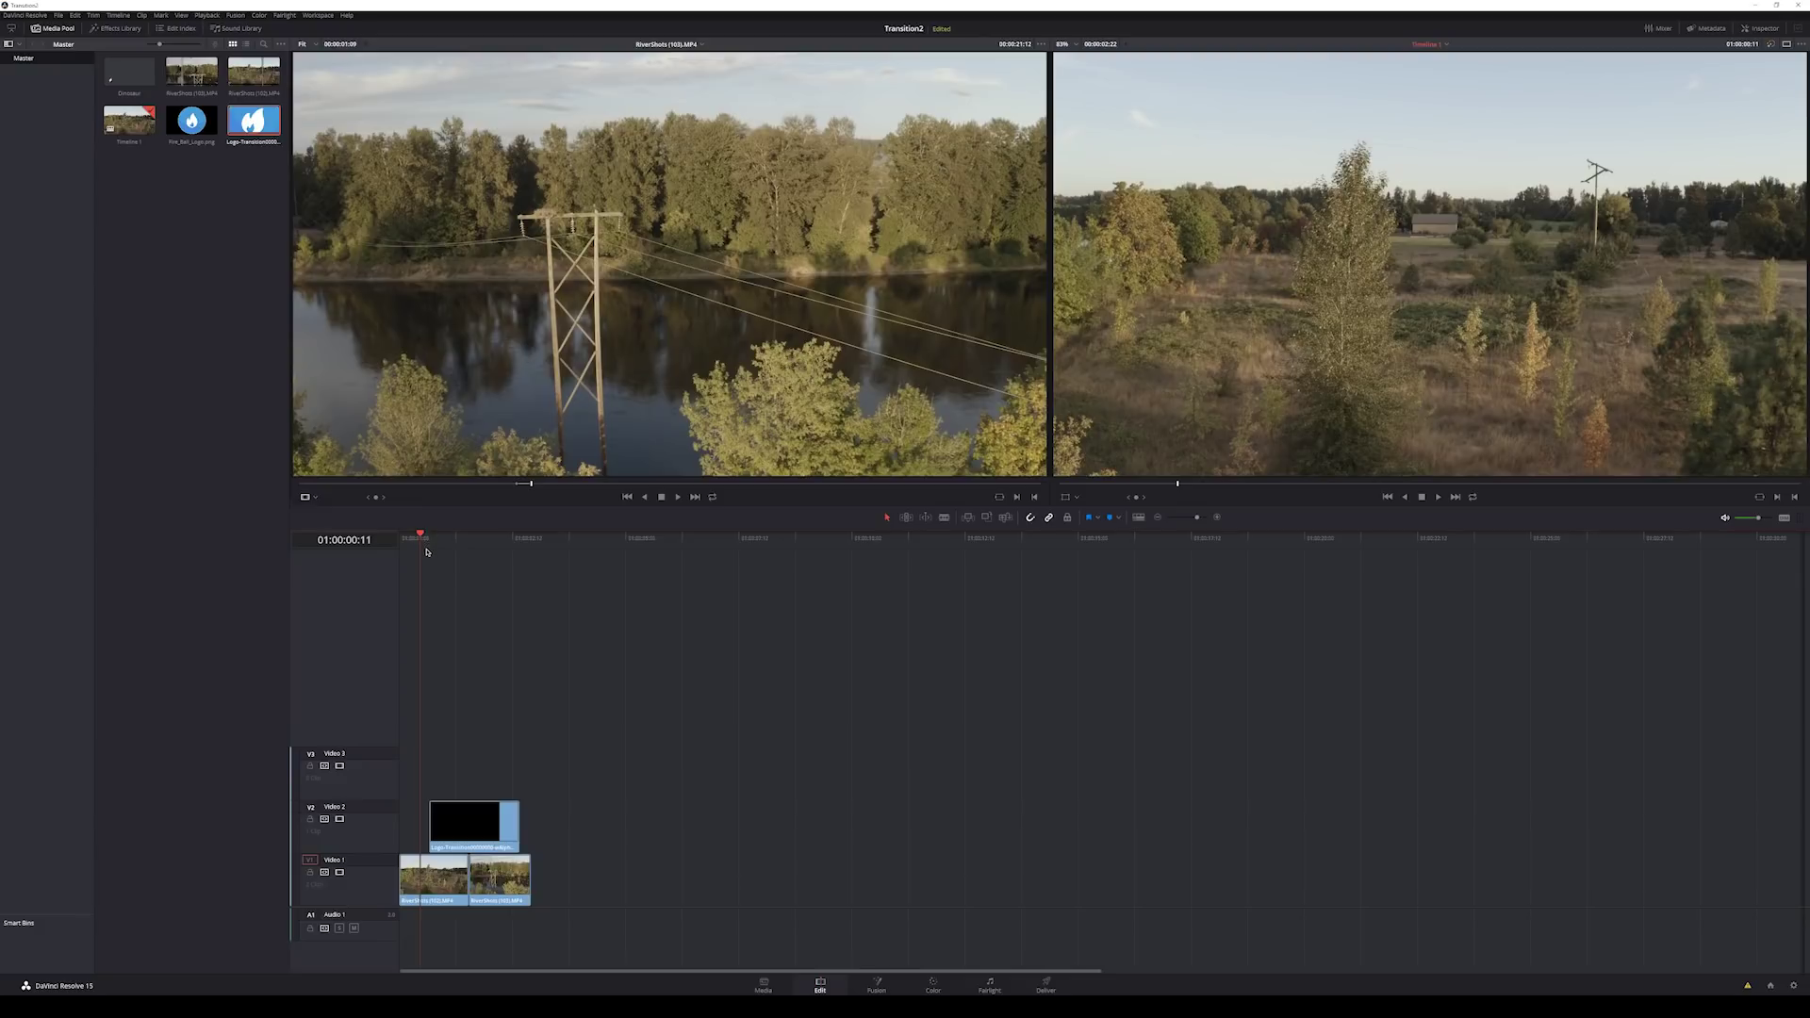
pyautogui.moveTo(517, 787)
pyautogui.mouseDown()
pyautogui.moveTo(457, 789)
pyautogui.moveTo(512, 777)
pyautogui.mouseUp()
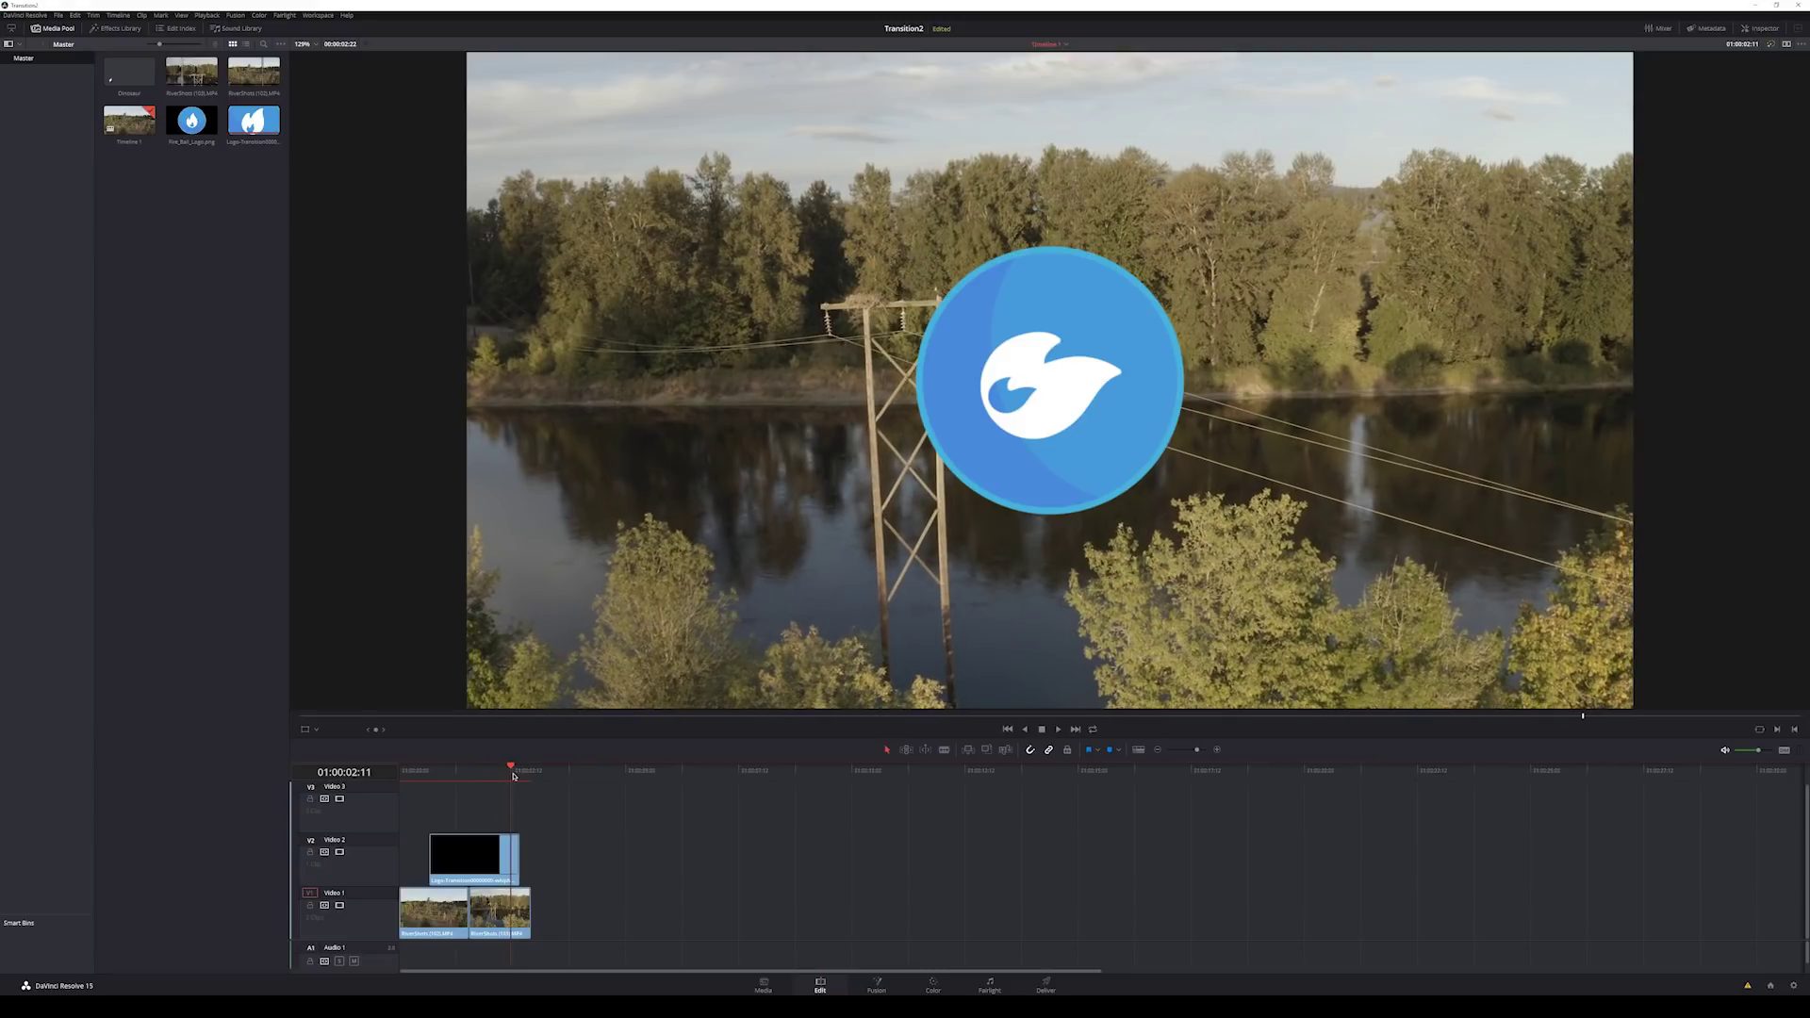